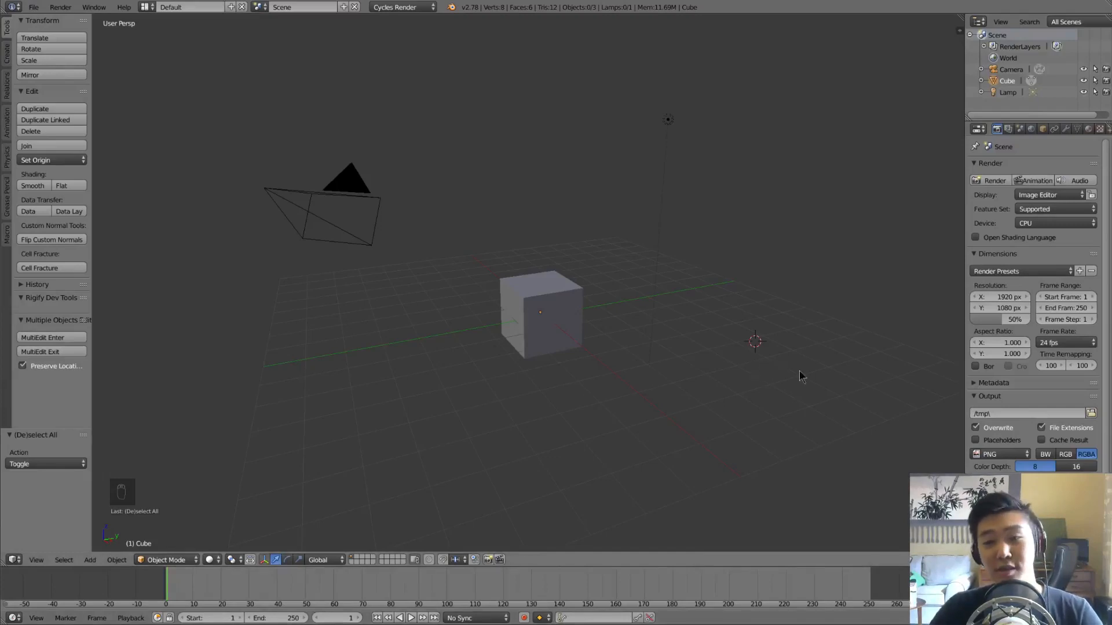
Step: Practise selecting the camera, the cube and the lamp one after another, ending with the lamp selected
right_click(365, 184)
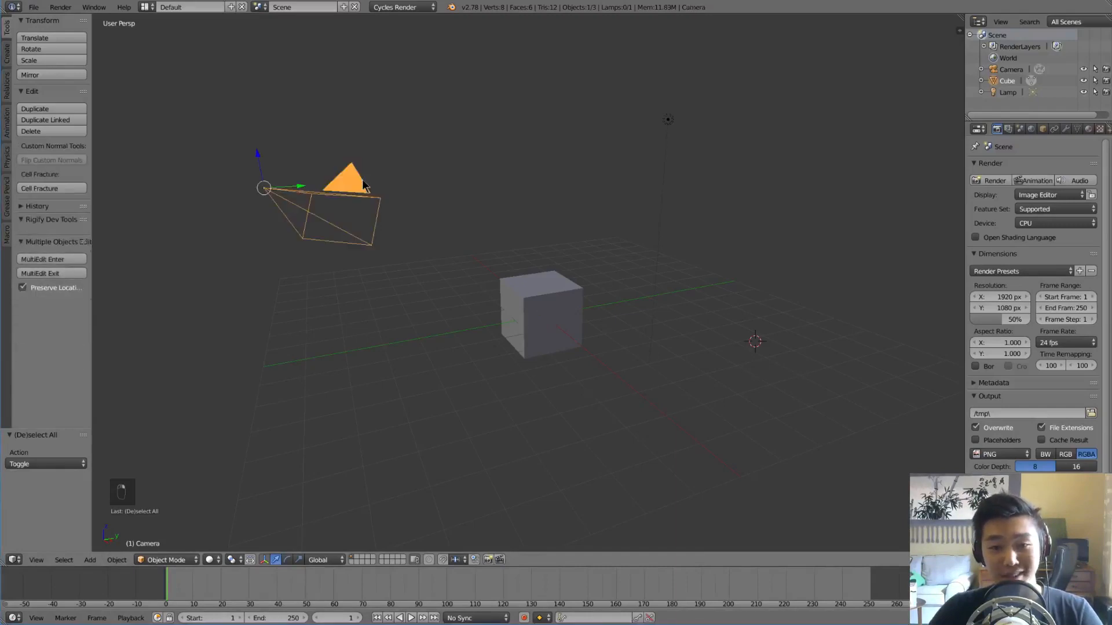
right_click(531, 292)
right_click(666, 133)
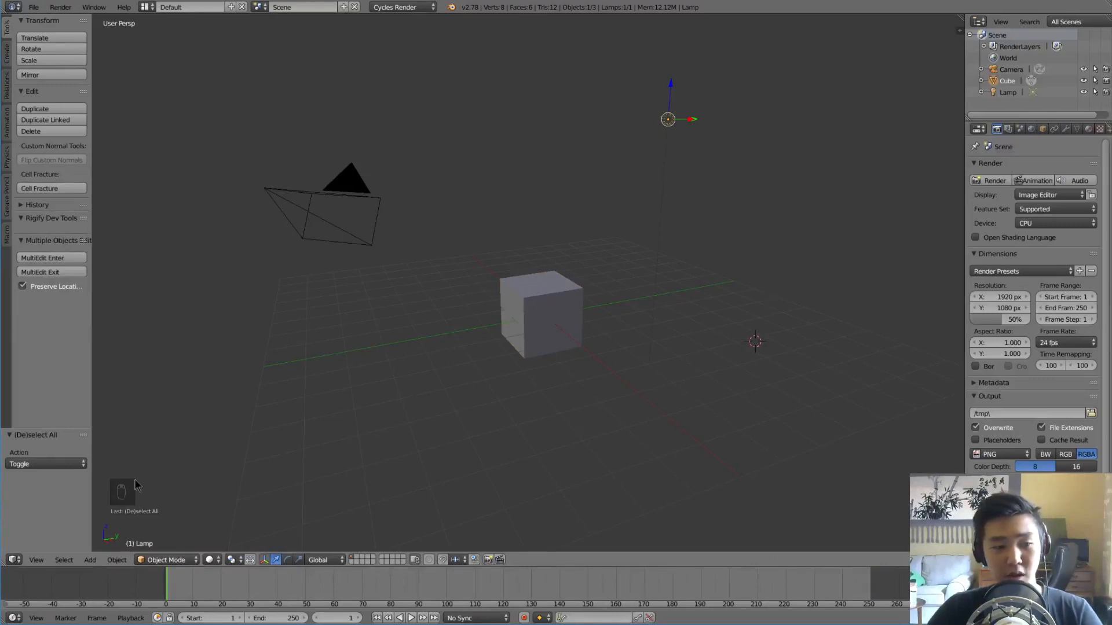
right_click(362, 193)
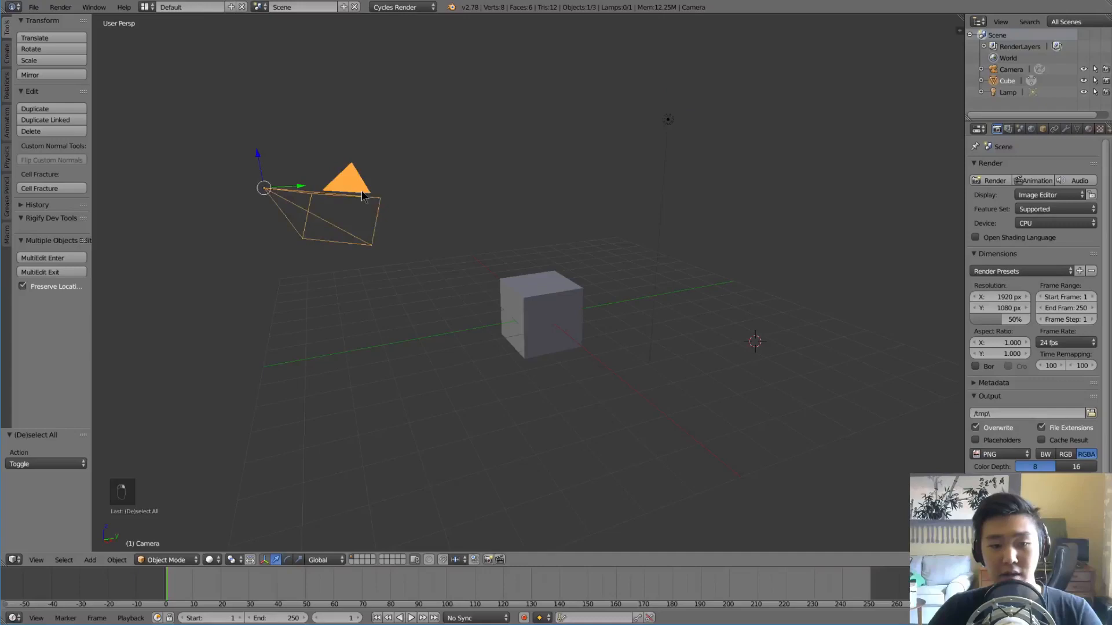
right_click(539, 296)
right_click(663, 154)
right_click(544, 302)
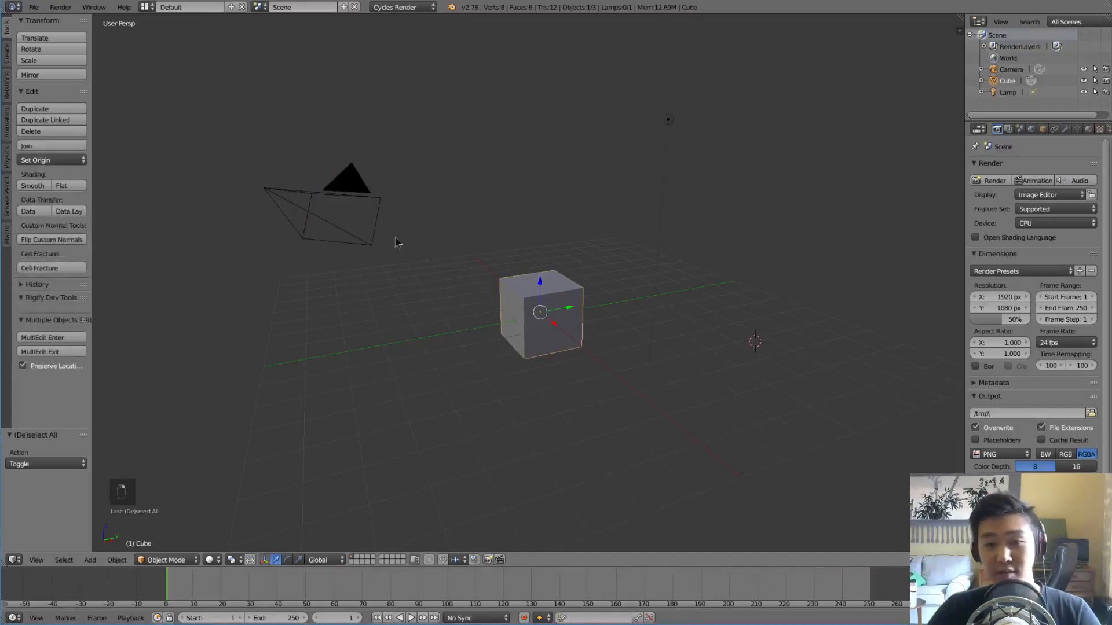
right_click(354, 194)
right_click(662, 150)
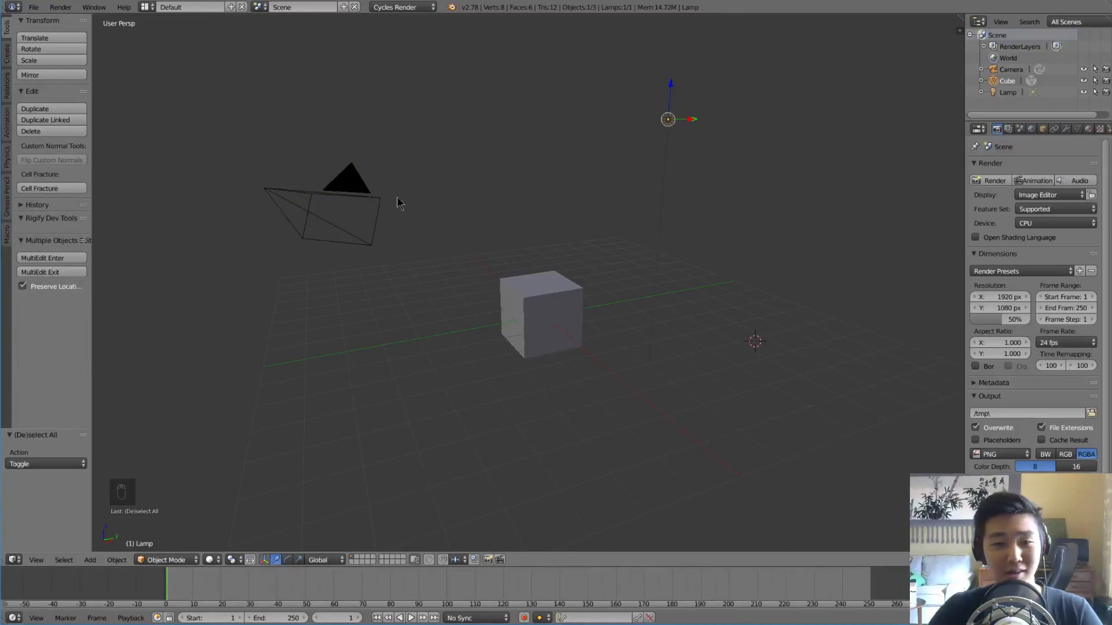
right_click(379, 194)
right_click(520, 301)
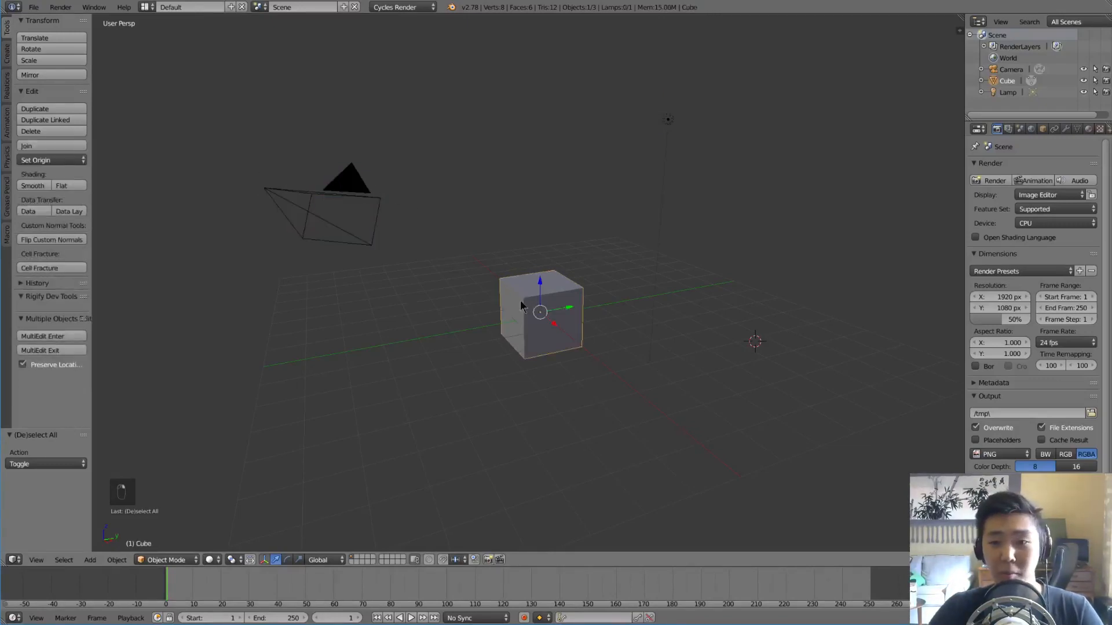
right_click(664, 228)
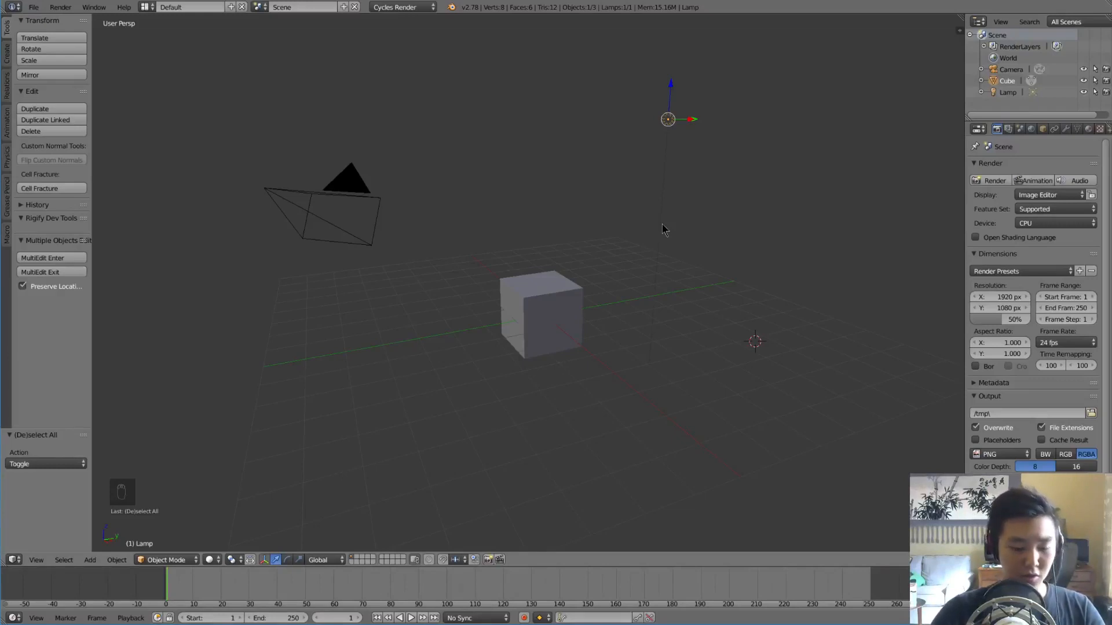
Step: Try Left for Select With in the input preferences, restore it to Right, and close the preferences
key(ctrl+alt+u)
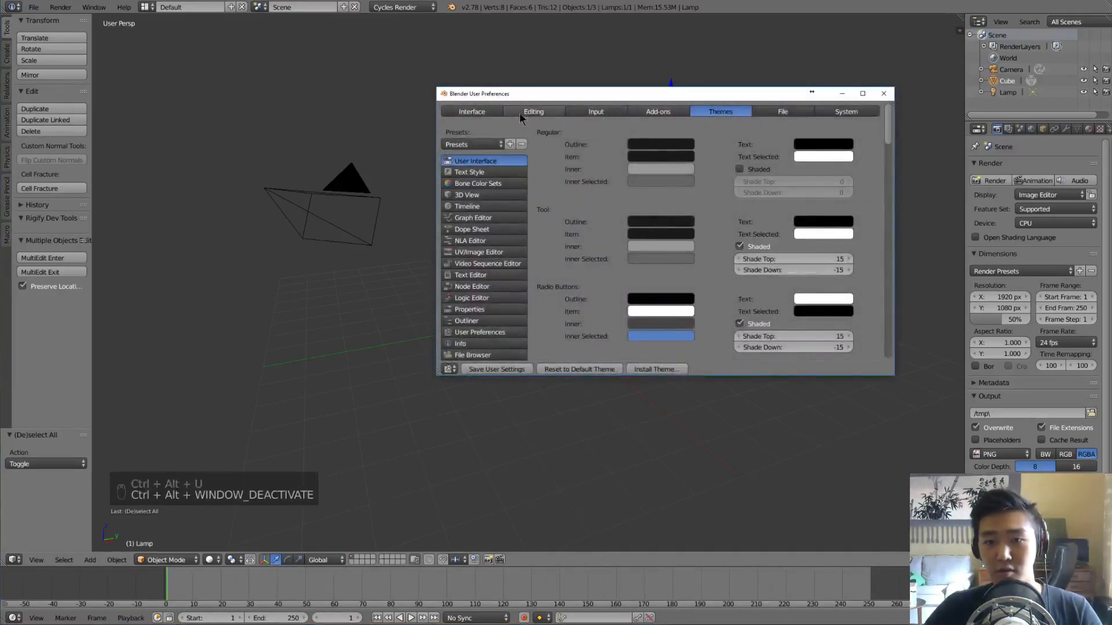
click(599, 113)
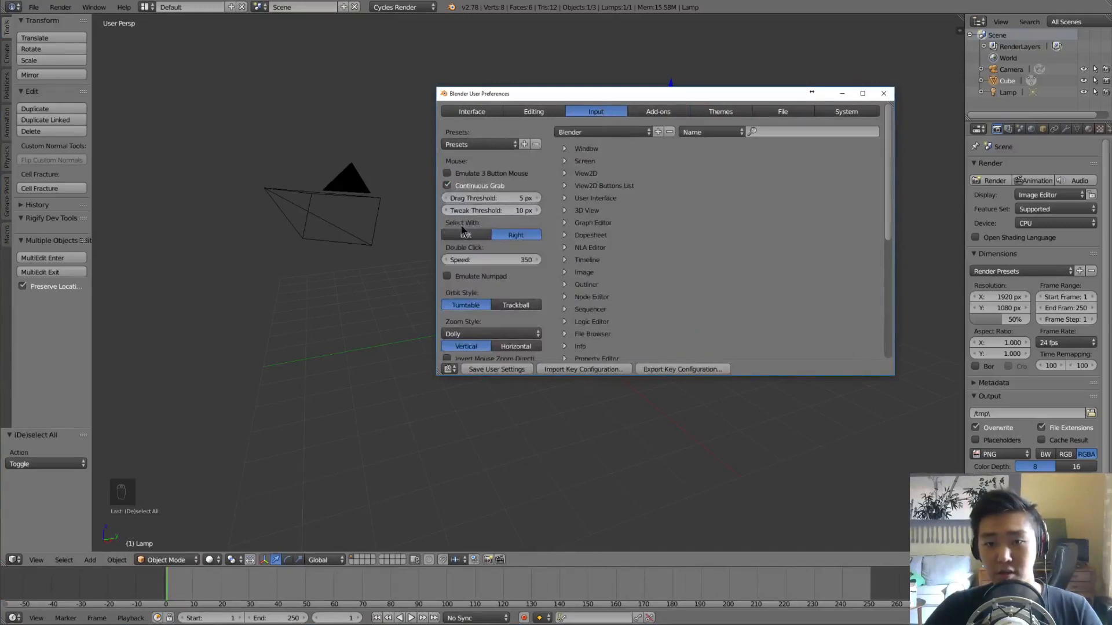
click(469, 235)
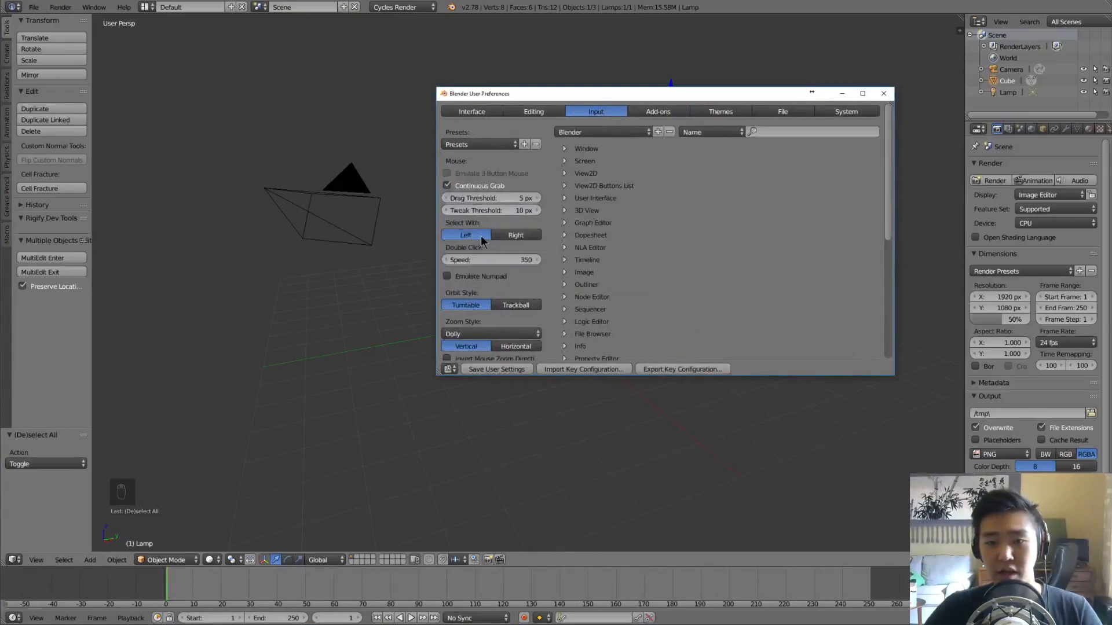
click(507, 237)
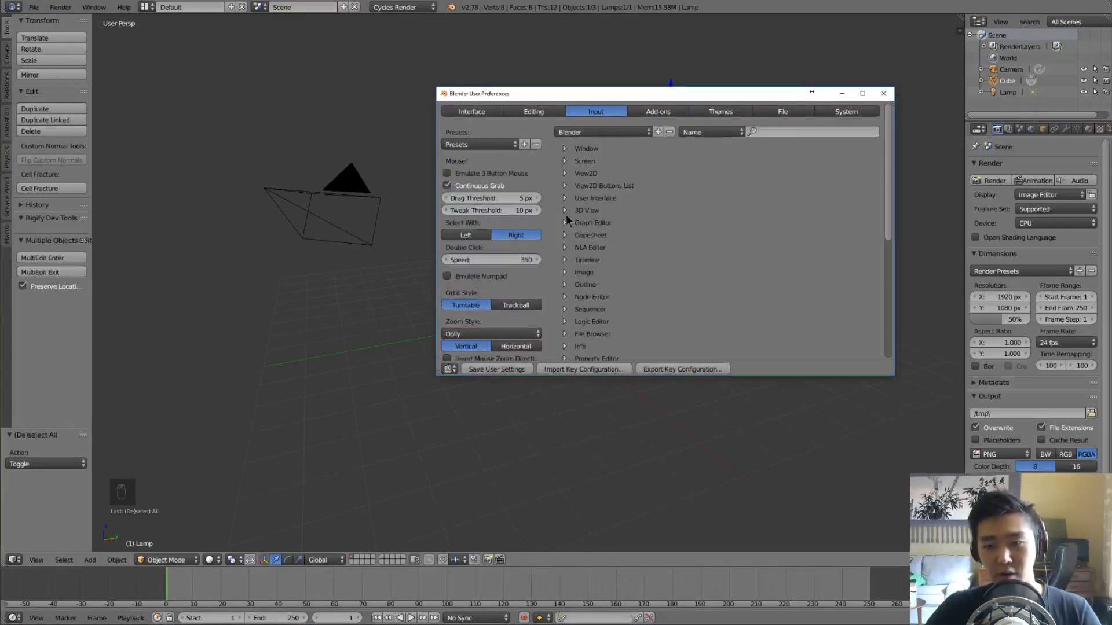
click(884, 94)
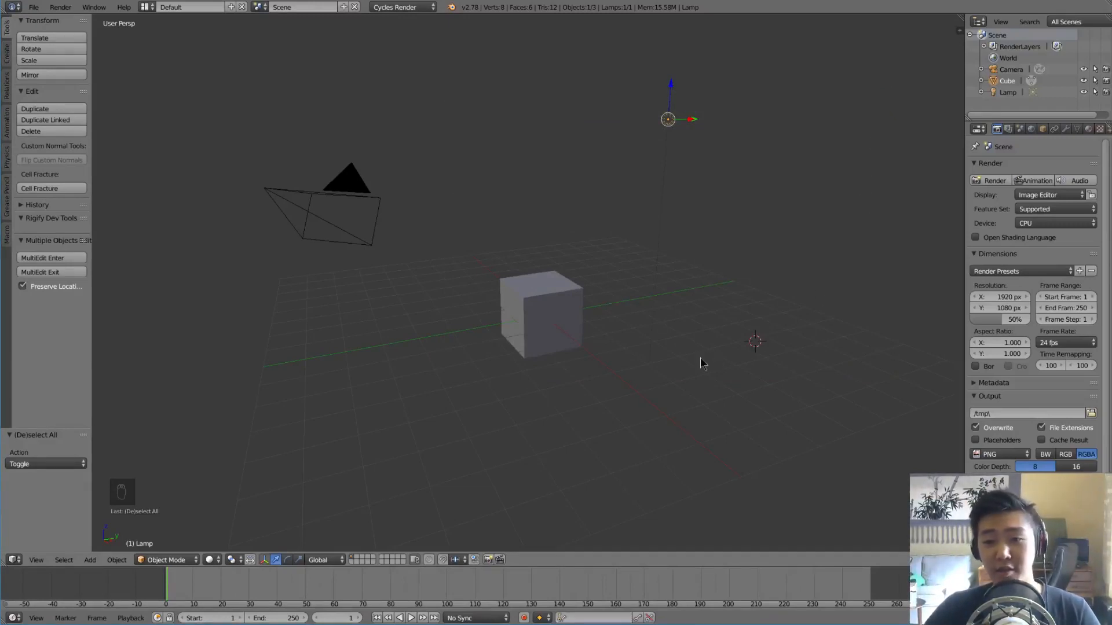
Step: Examine the cube and the surrounding scene from different angles and at close and far distances
mouse_move(592, 367)
middle_down()
mouse_move(704, 377)
mouse_move(609, 383)
mouse_move(528, 365)
mouse_move(652, 343)
mouse_move(503, 344)
mouse_move(651, 391)
mouse_move(579, 373)
mouse_move(585, 380)
mouse_move(559, 339)
mouse_move(670, 350)
mouse_move(574, 350)
mouse_move(609, 363)
mouse_move(574, 359)
mouse_move(620, 359)
mouse_move(564, 365)
mouse_move(566, 347)
mouse_move(615, 340)
mouse_move(591, 347)
middle_up()
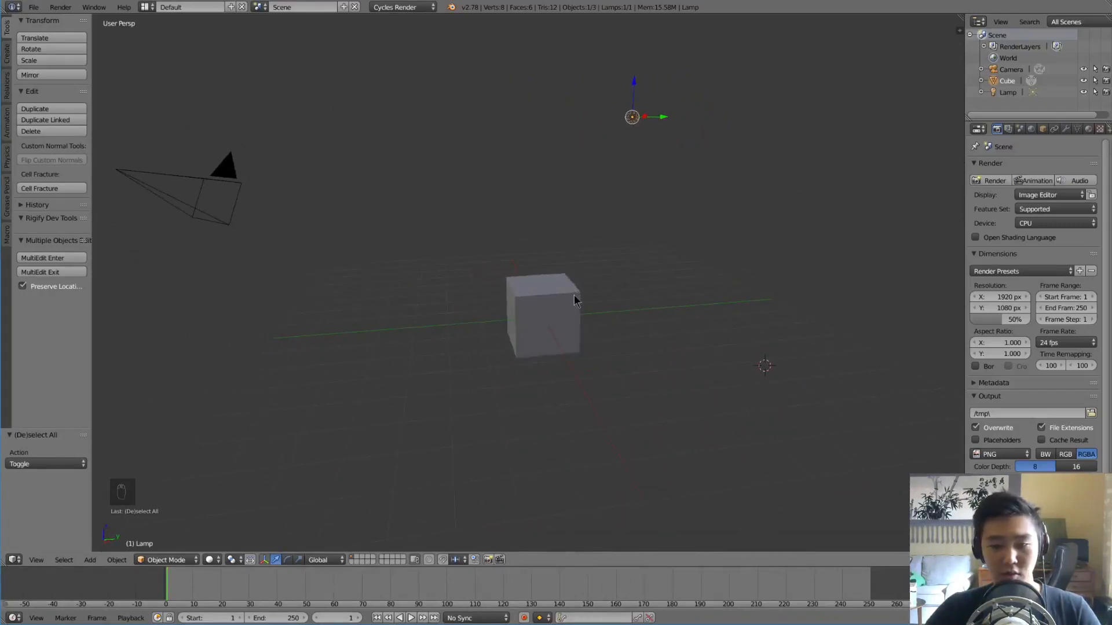
middle_drag(575, 299, 519, 316)
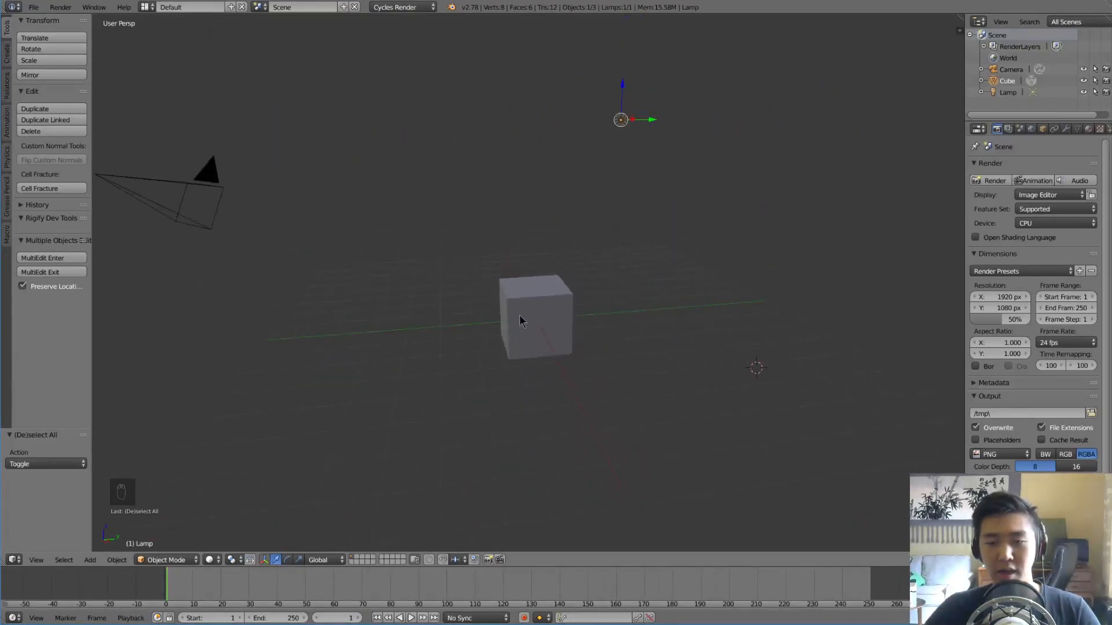
scroll(526, 317, up, 5)
scroll(533, 323, down, 7)
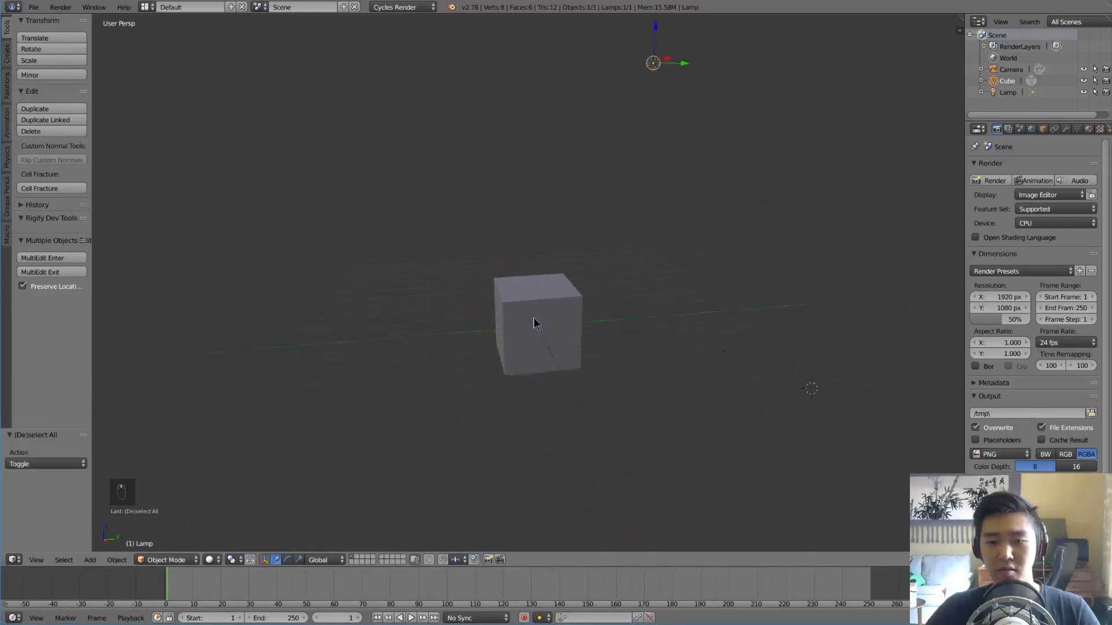
scroll(533, 323, up, 5)
scroll(534, 323, down, 6)
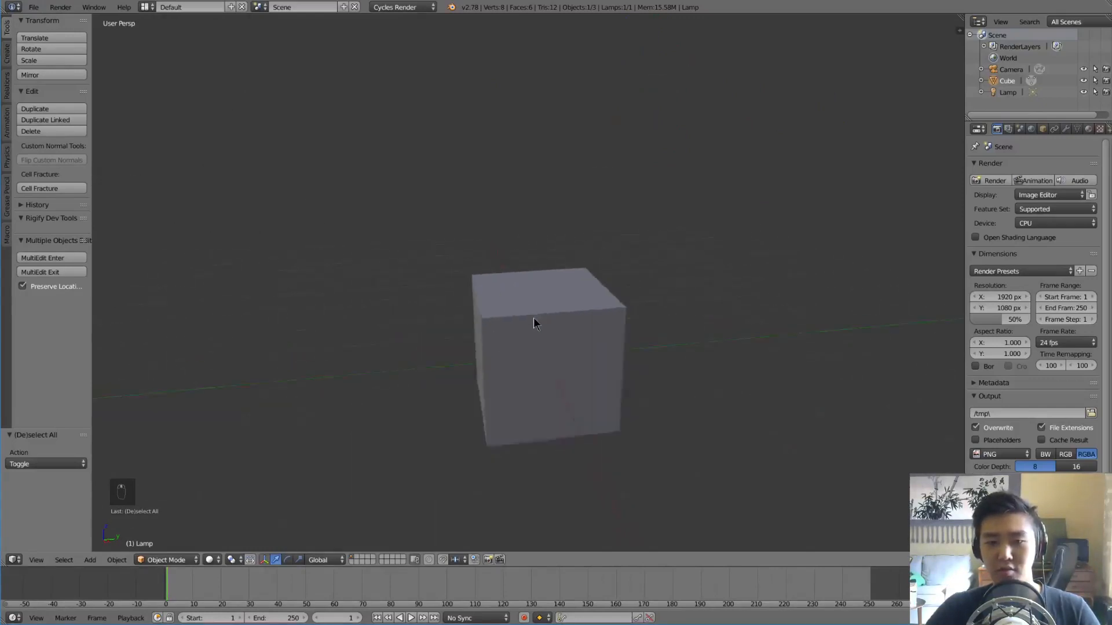
scroll(534, 322, up, 3)
scroll(534, 315, up, 2)
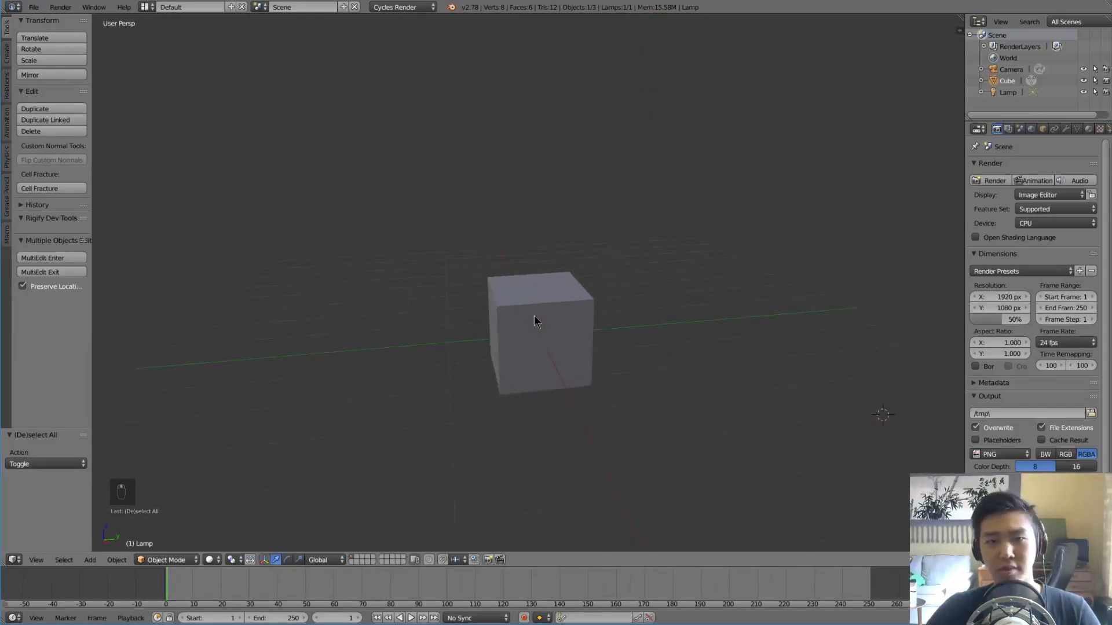
scroll(534, 315, down, 5)
scroll(534, 315, up, 9)
scroll(534, 314, down, 5)
scroll(534, 316, down, 5)
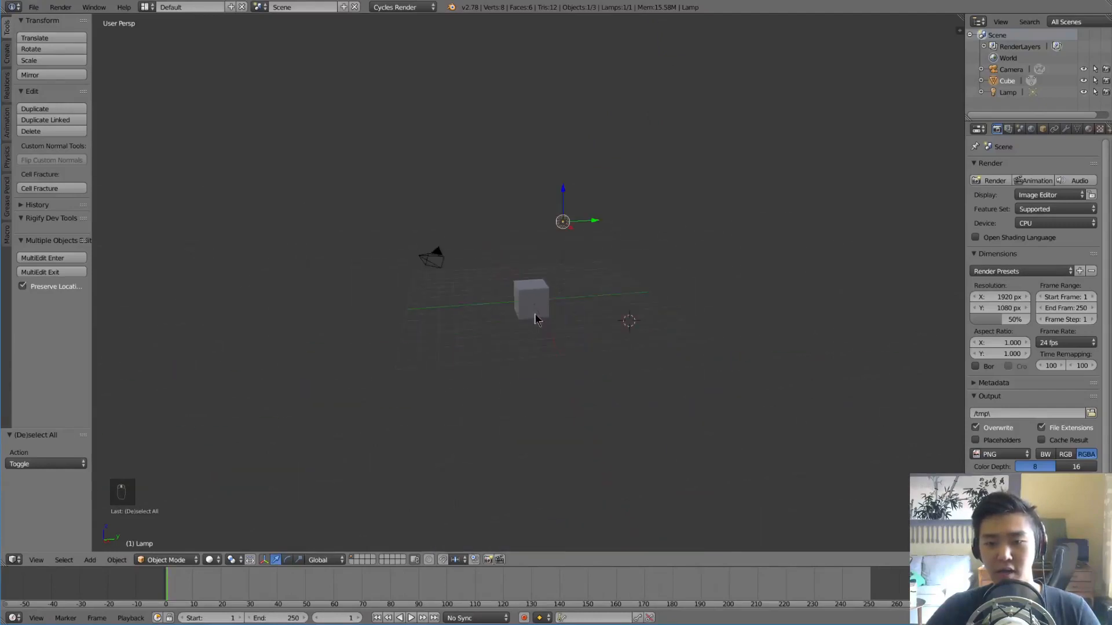
scroll(533, 315, up, 6)
scroll(536, 314, down, 5)
middle_drag(553, 317, 555, 289)
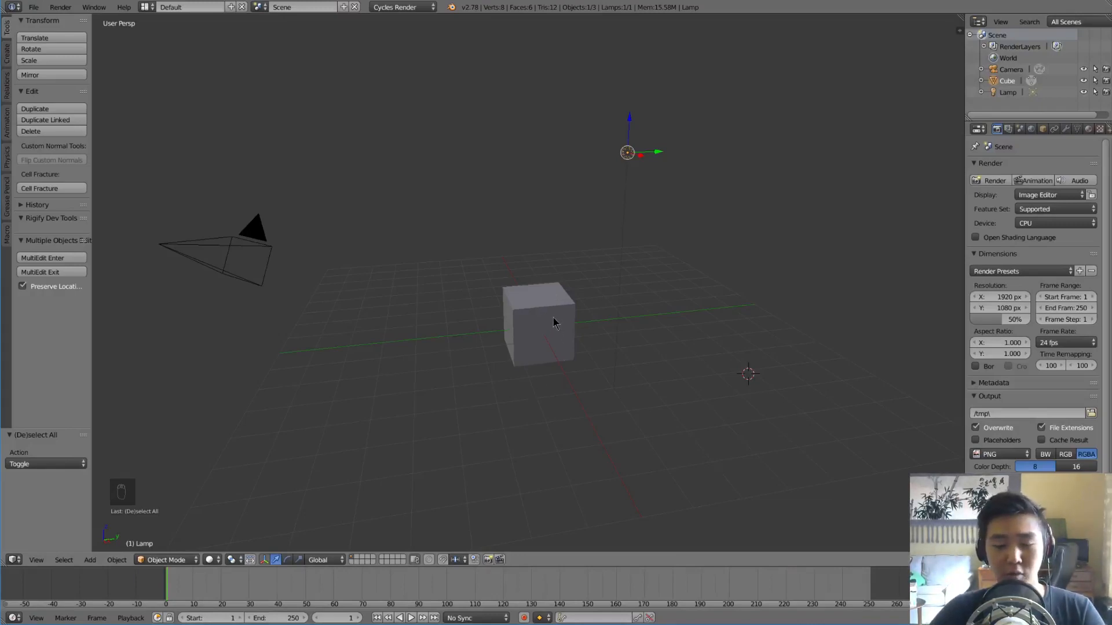
Step: Select the cube and try moving it freely in the 3D view
right_click(549, 313)
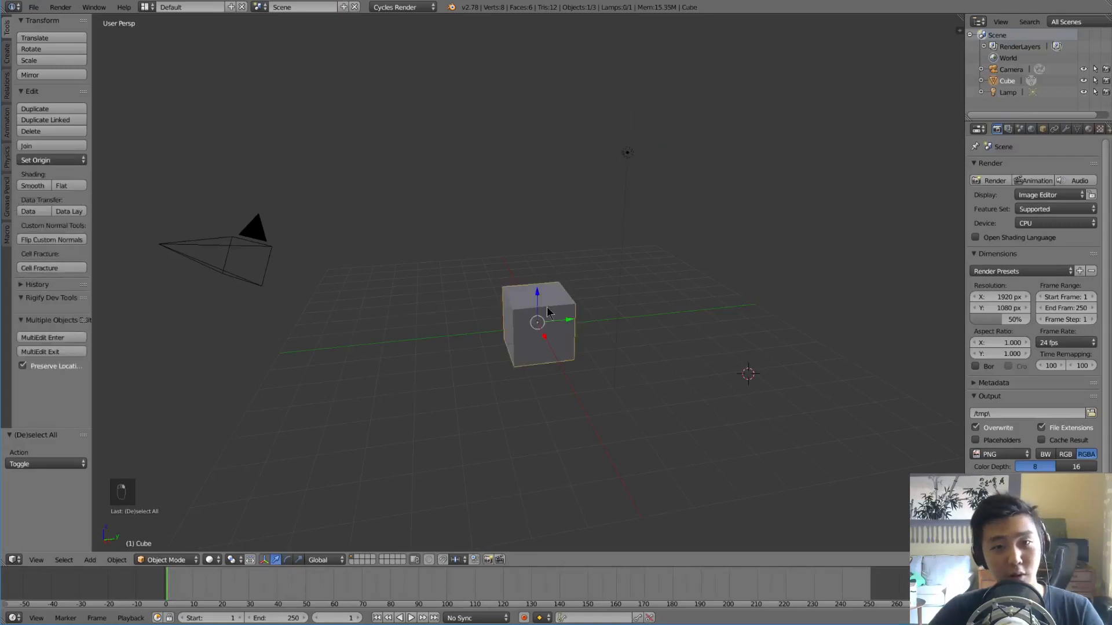
middle_drag(656, 333, 617, 322)
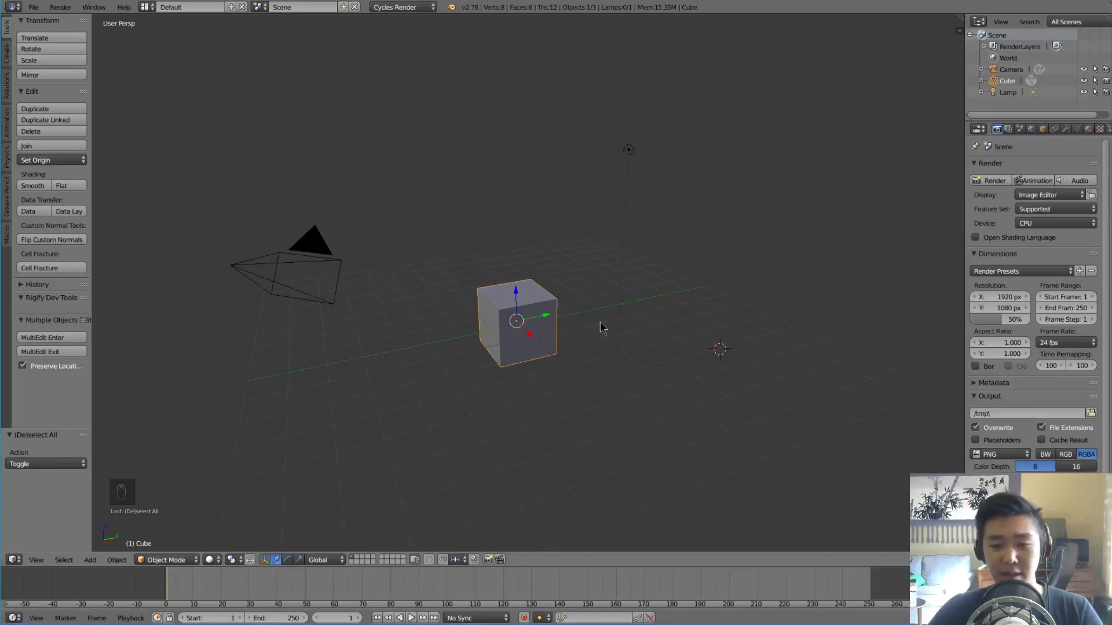
key(g)
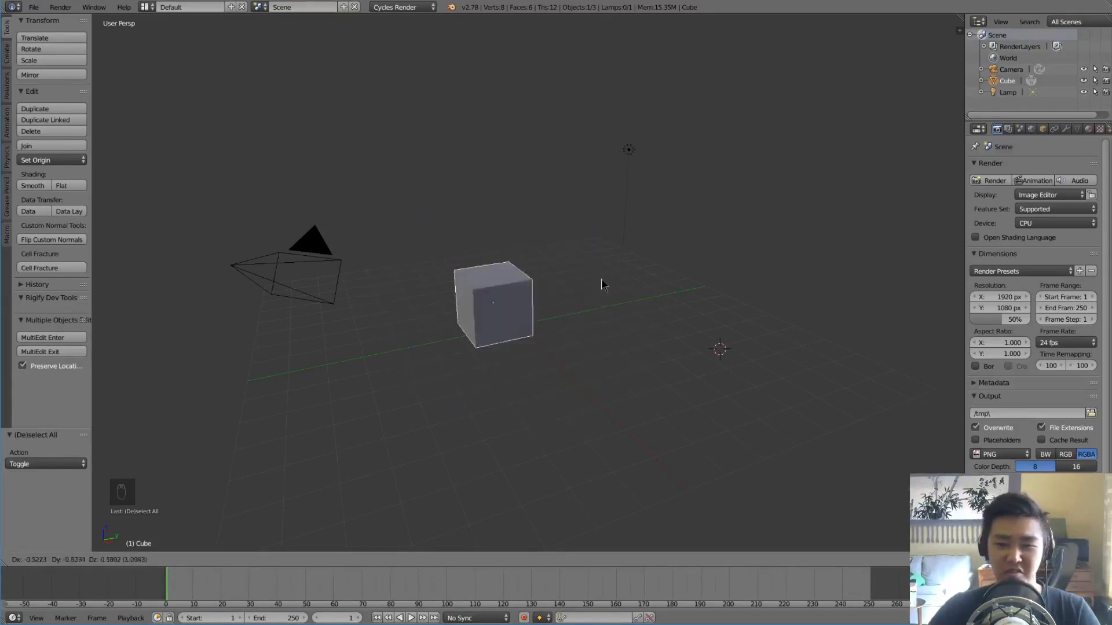
click(582, 322)
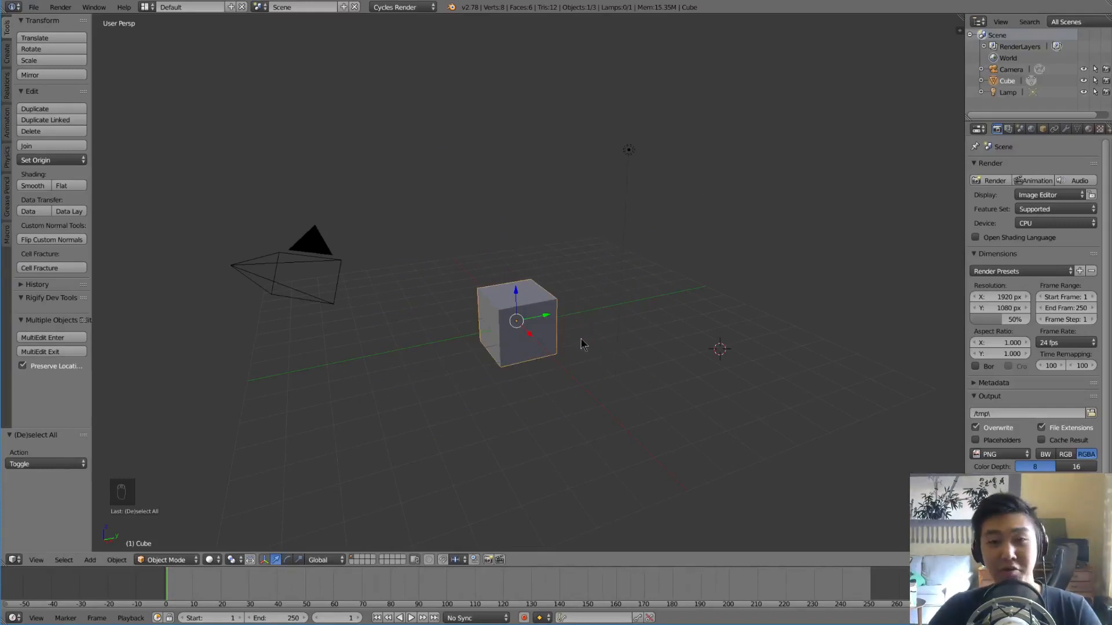
key(g)
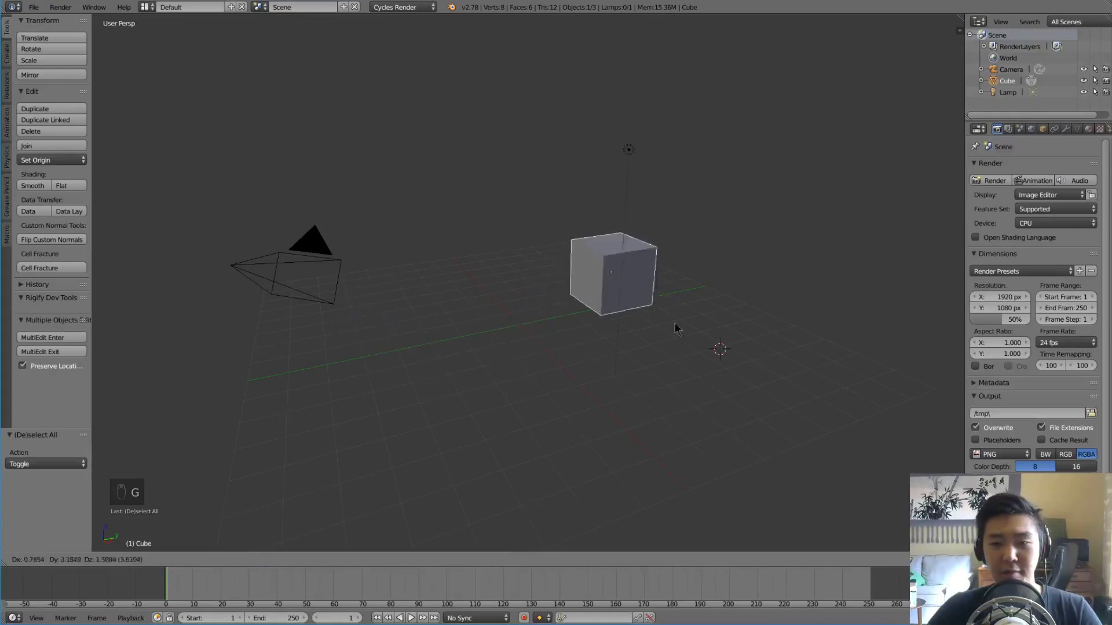
right_click(648, 316)
Step: Try to move the cube constrained to the global X axis
key(g)
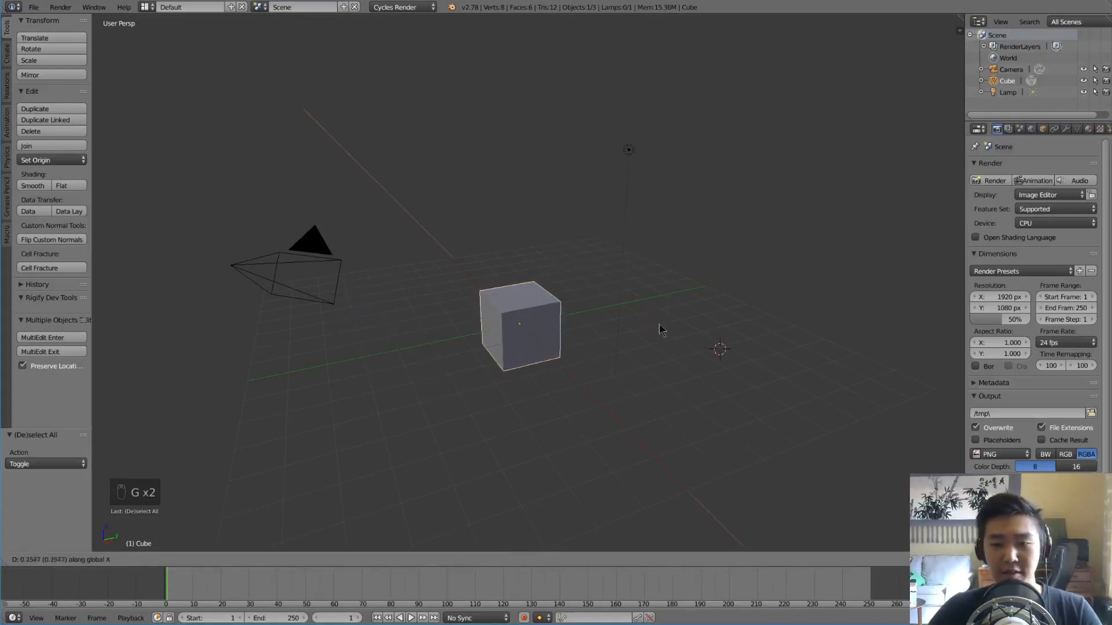
key(x)
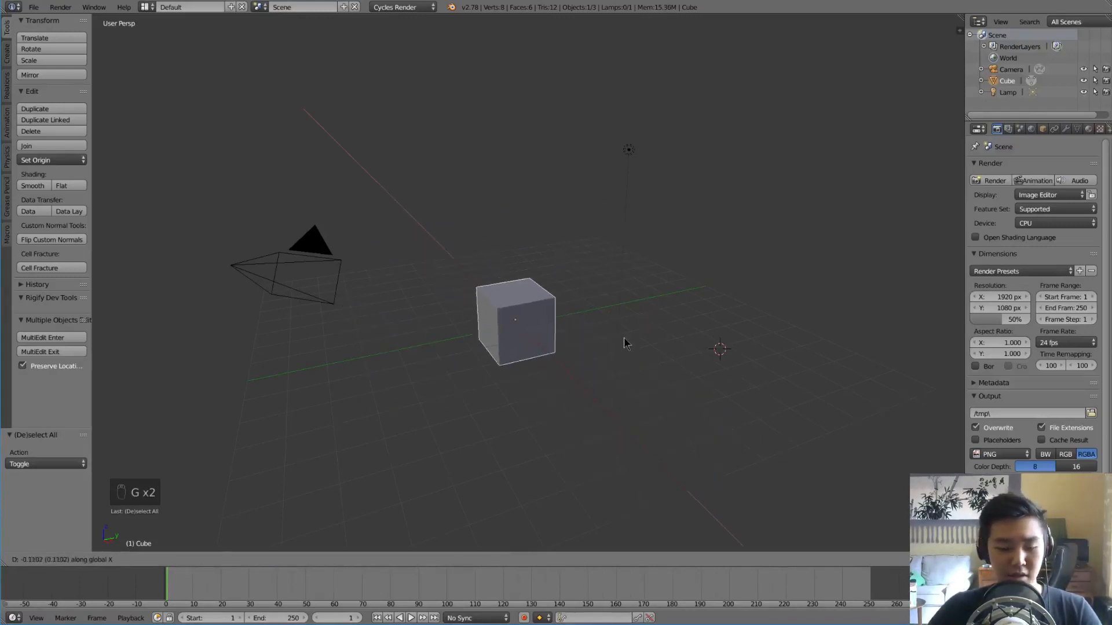
right_click(629, 346)
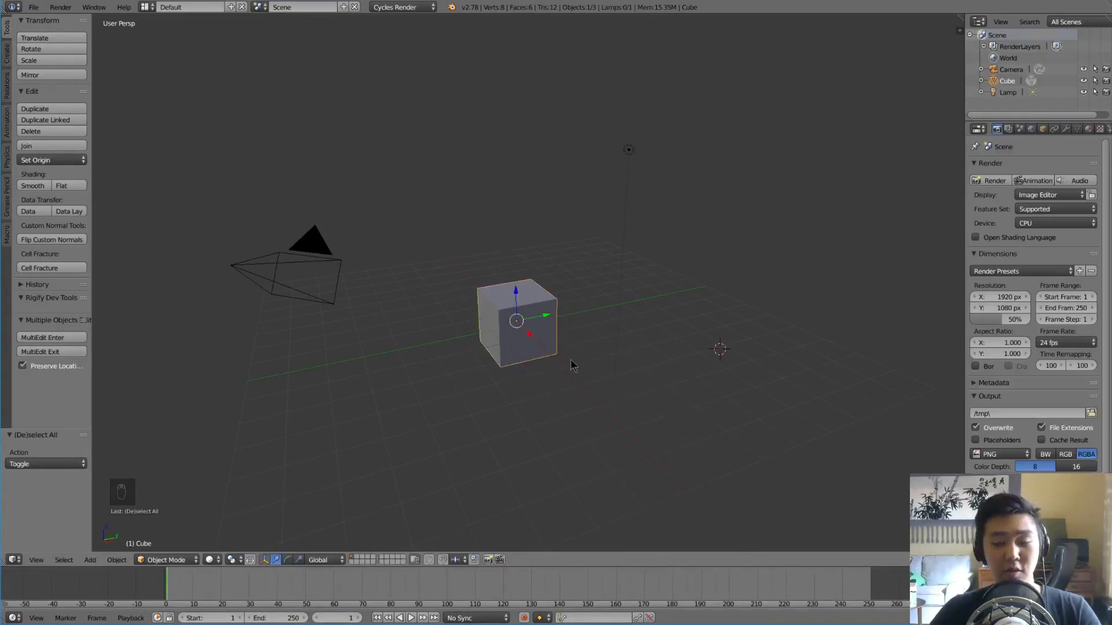
Step: Move the cube freely up beside the lamp, by about -0.905 in X, 2.789 in Y and 5.142 in Z
key(g)
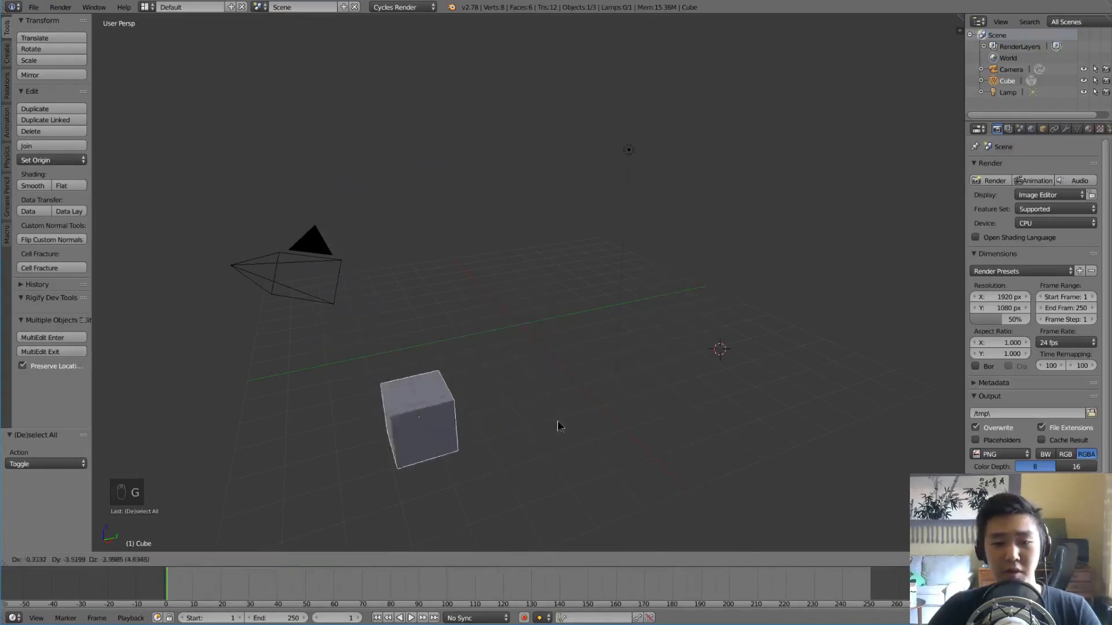
right_click(782, 237)
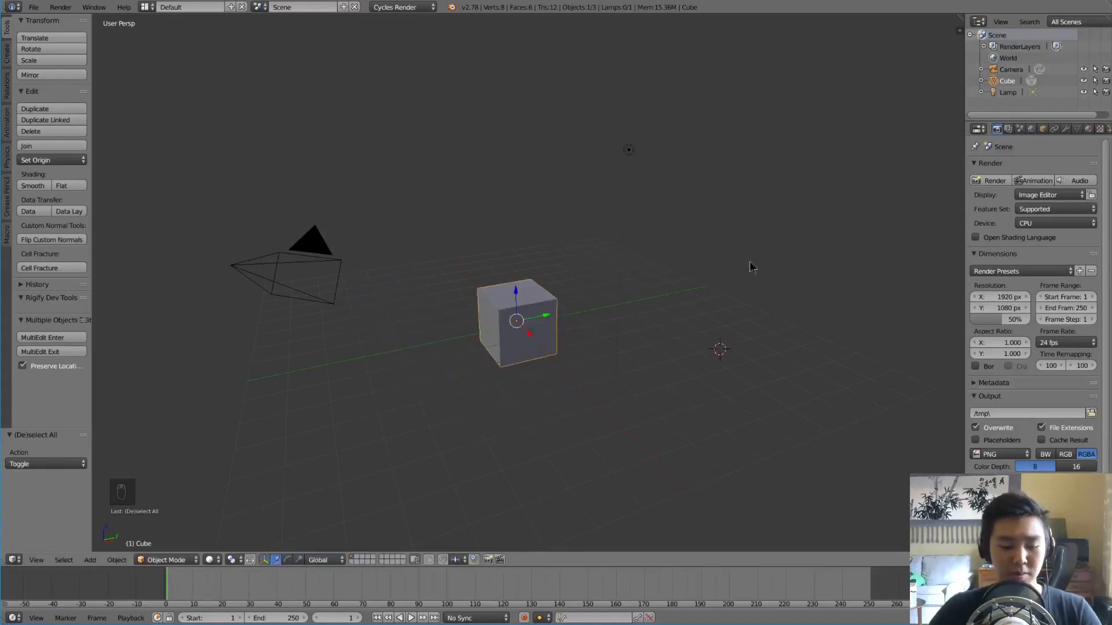
key(g)
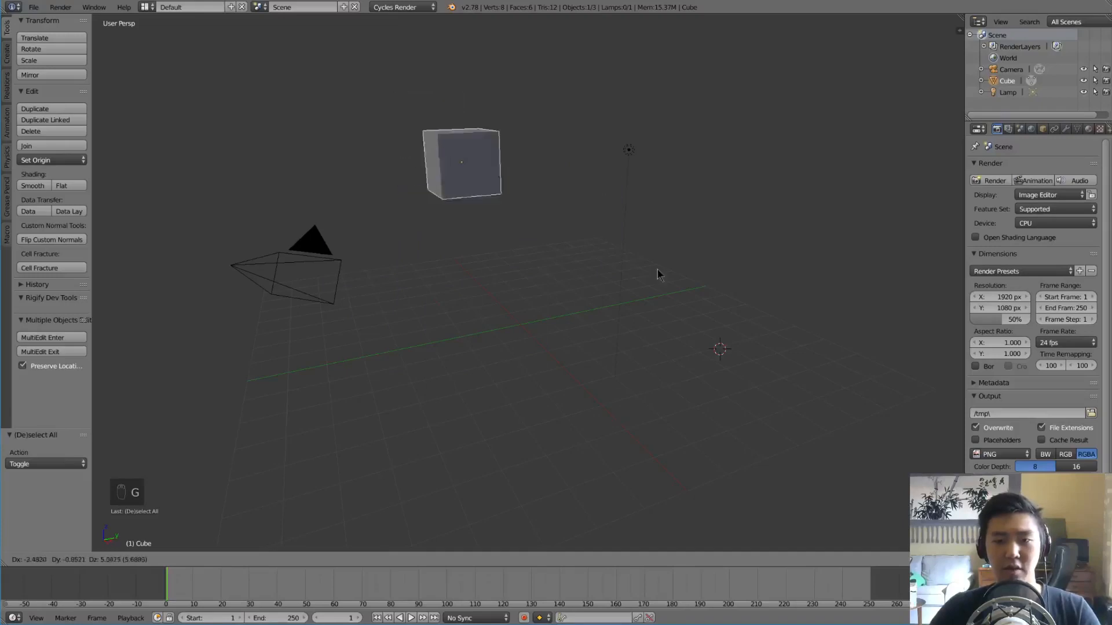
click(753, 222)
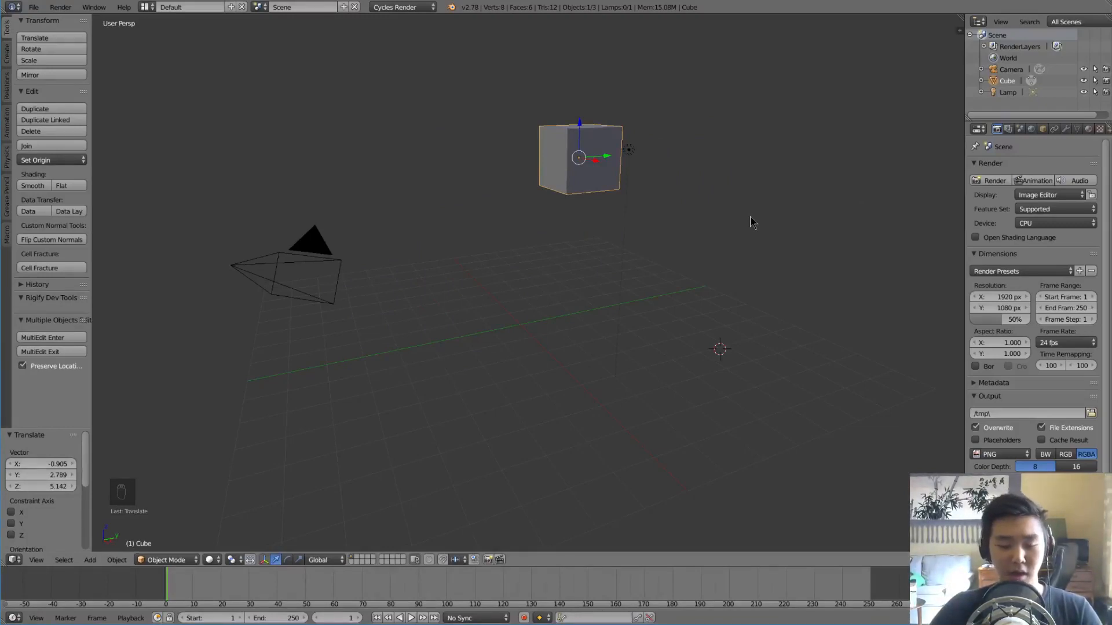
key(g)
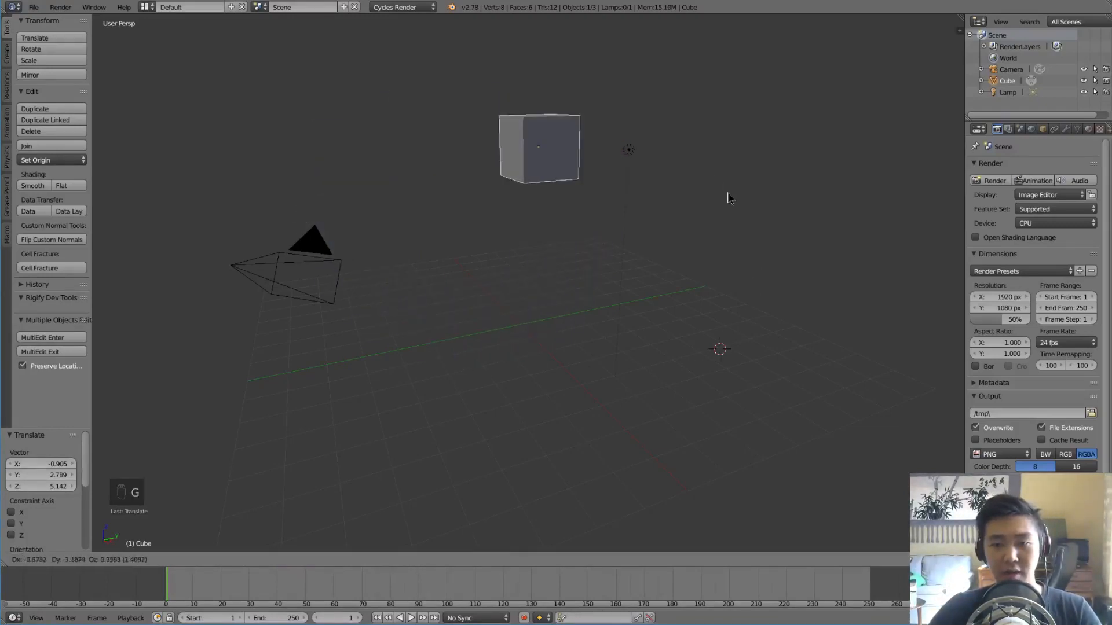
right_click(430, 230)
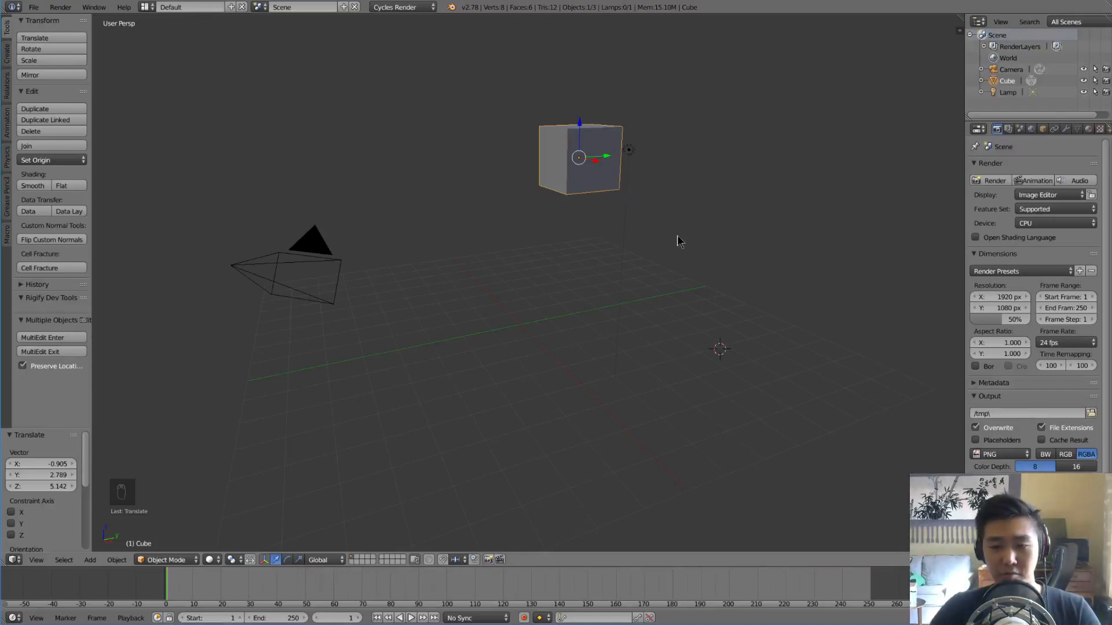
Step: Try moving the cube constrained to the global X, Y and Z axes, switching between them during the same move
key(g)
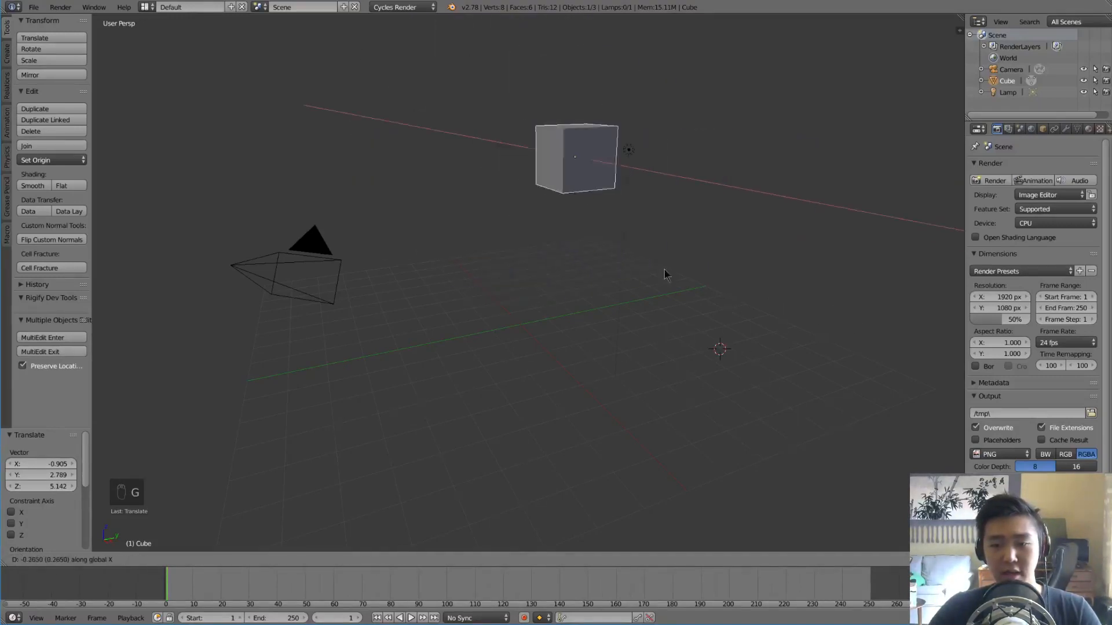
key(y)
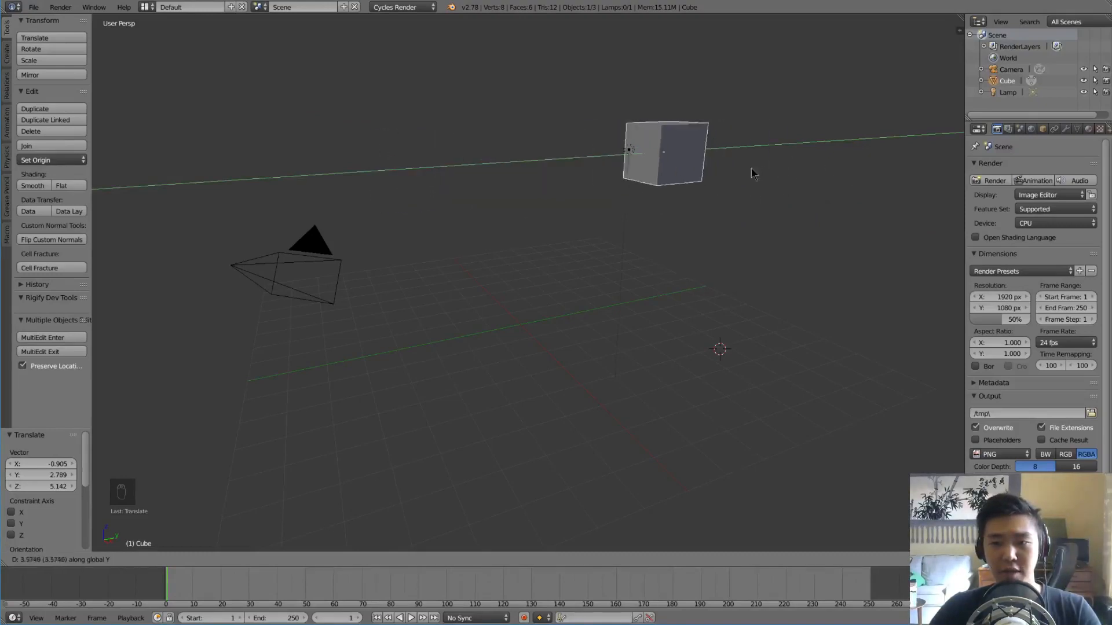
key(z)
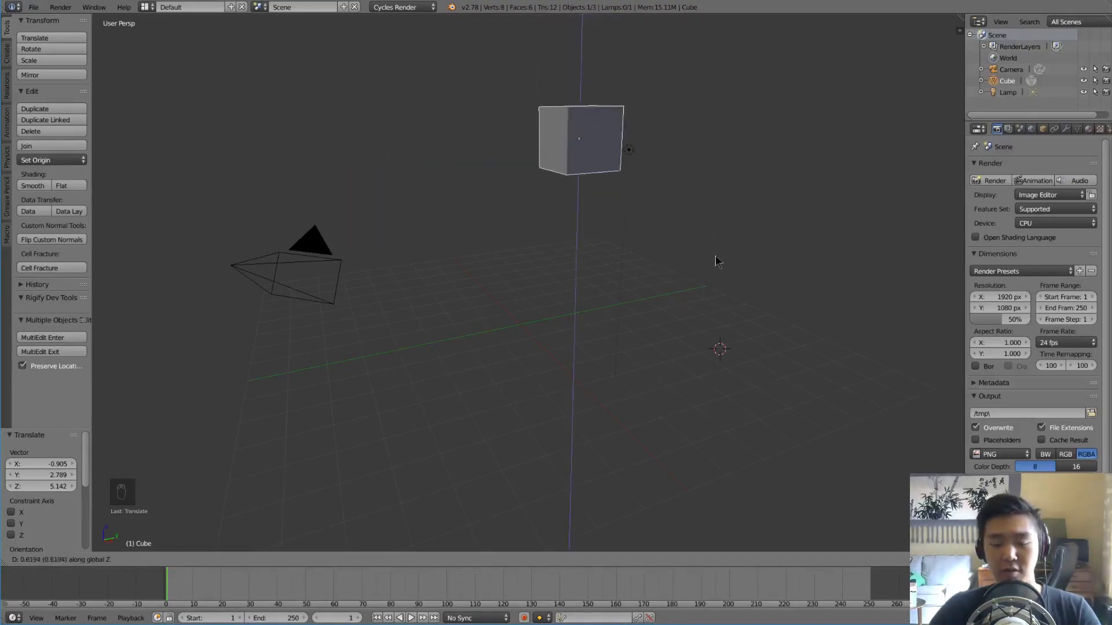
key(y)
key(z)
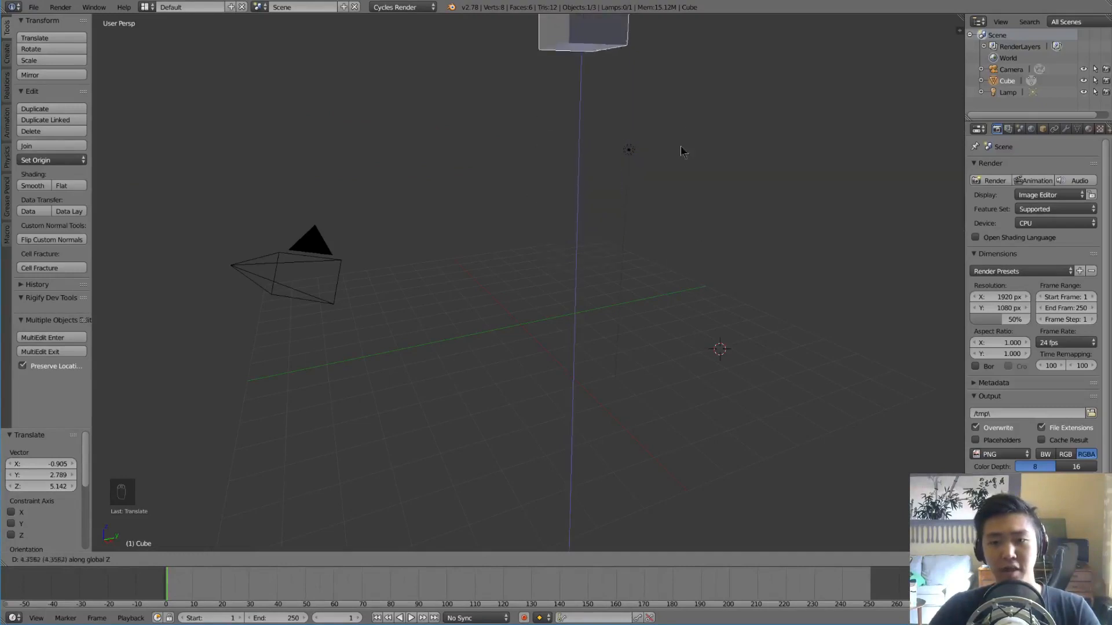
key(y)
key(x)
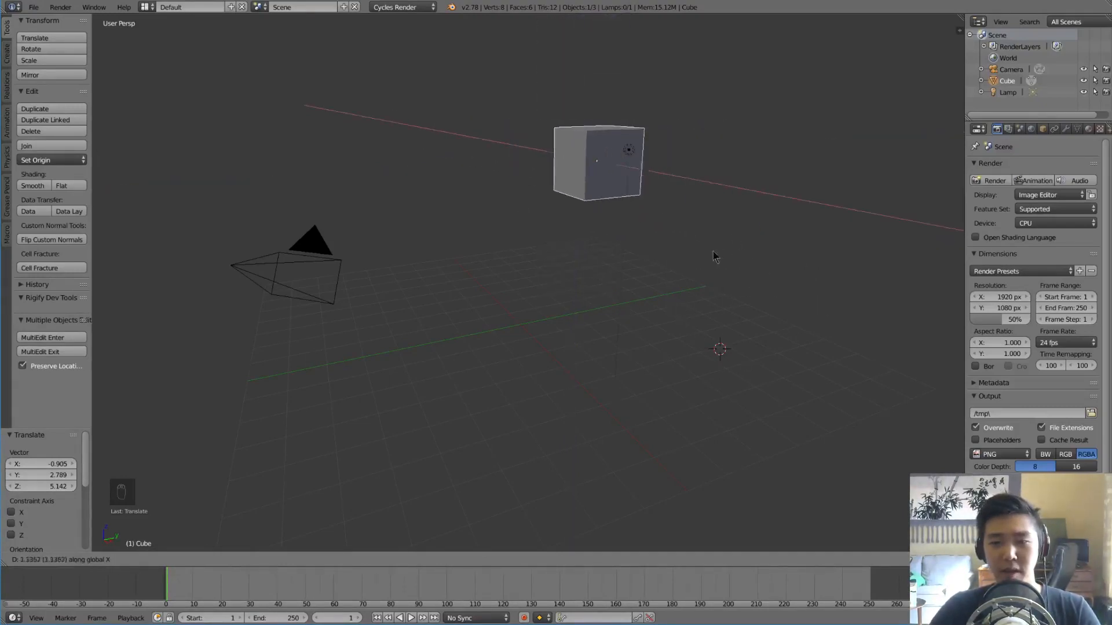
key(y)
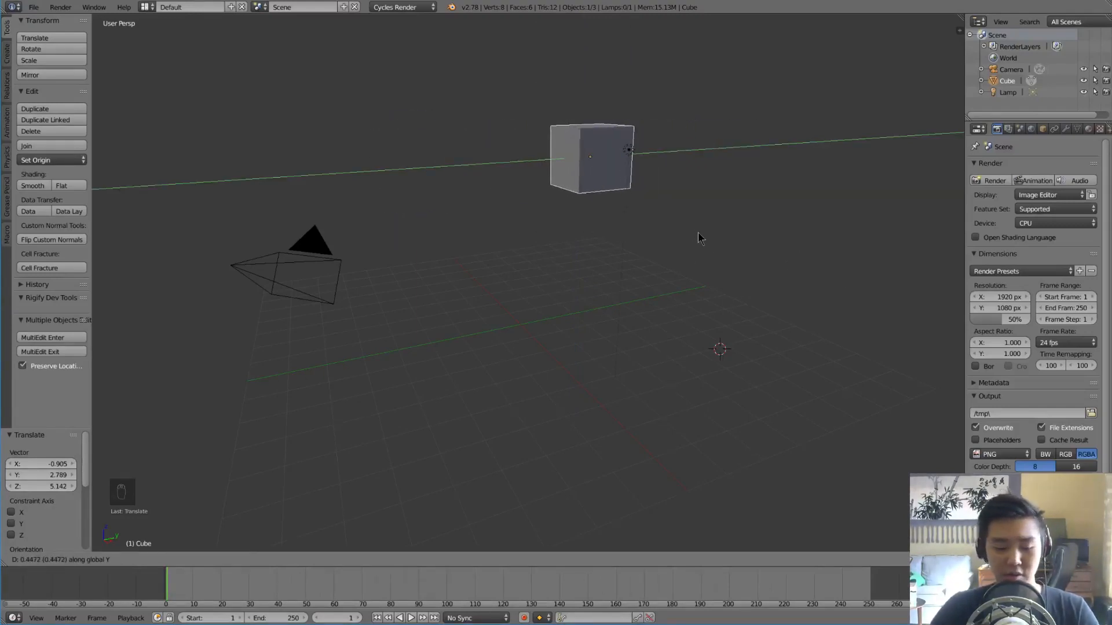
Step: Try moving the cube with the global Z, Y and X axes locked out in turn, and cancel the move
key(shift+z)
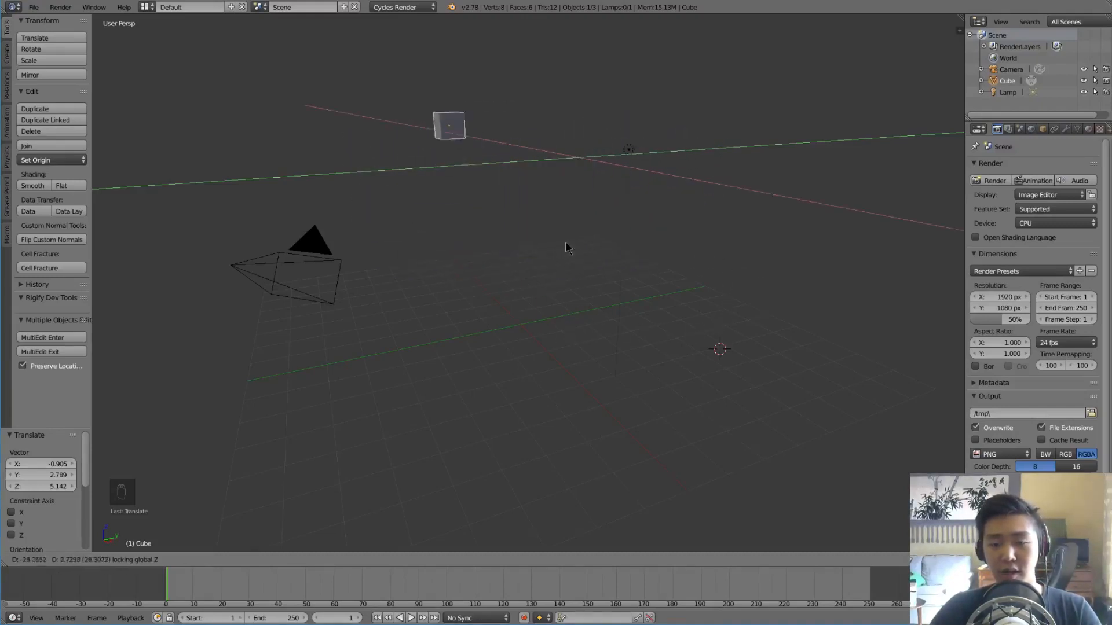
key(shift+y)
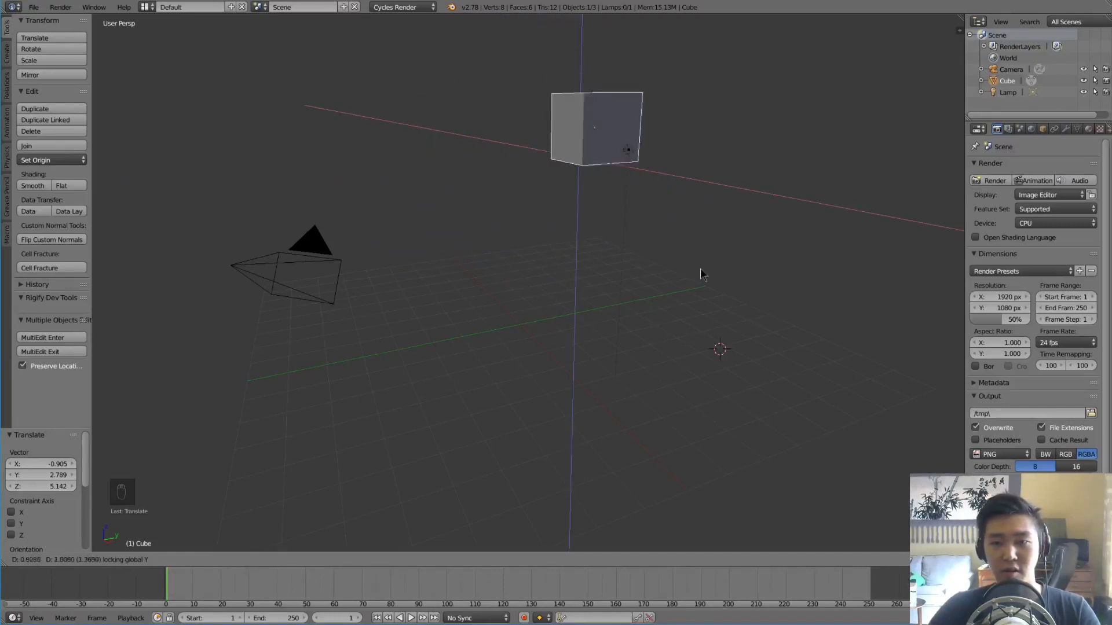
key(shift+y)
key(shift+y)
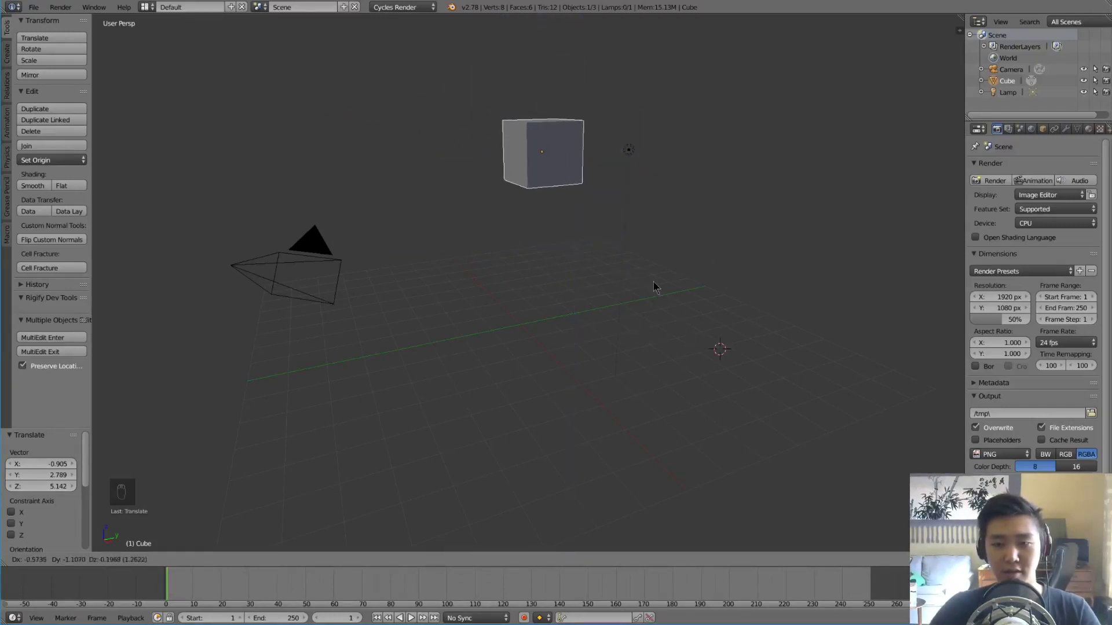
key(shift+x)
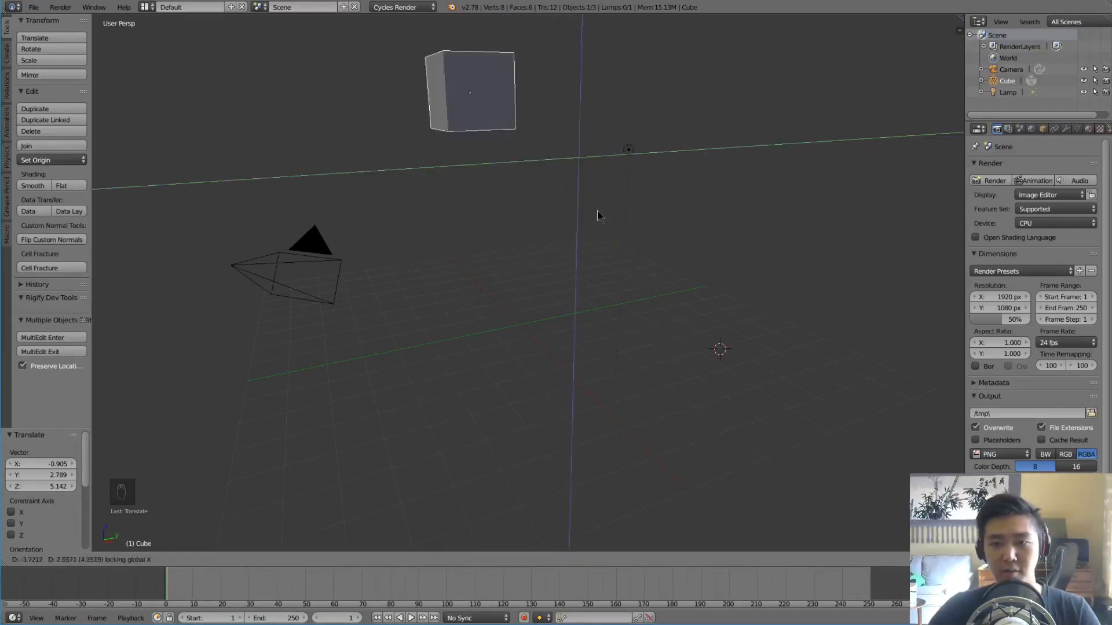
click(645, 277)
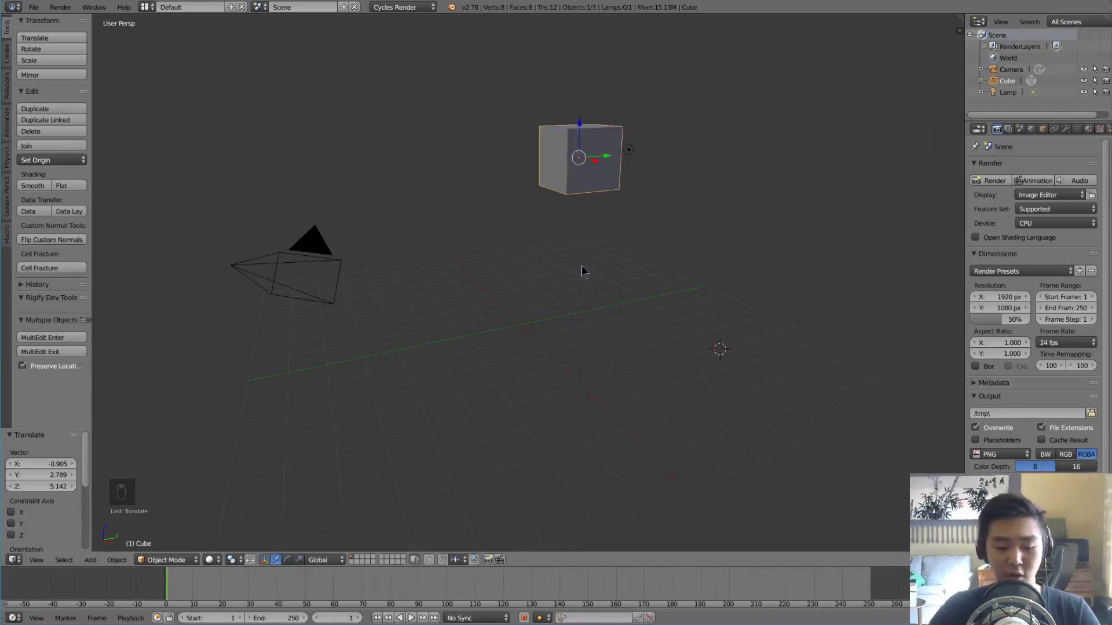
Step: Clear the cube's location to return it to the origin and display its transform properties
key(alt+g)
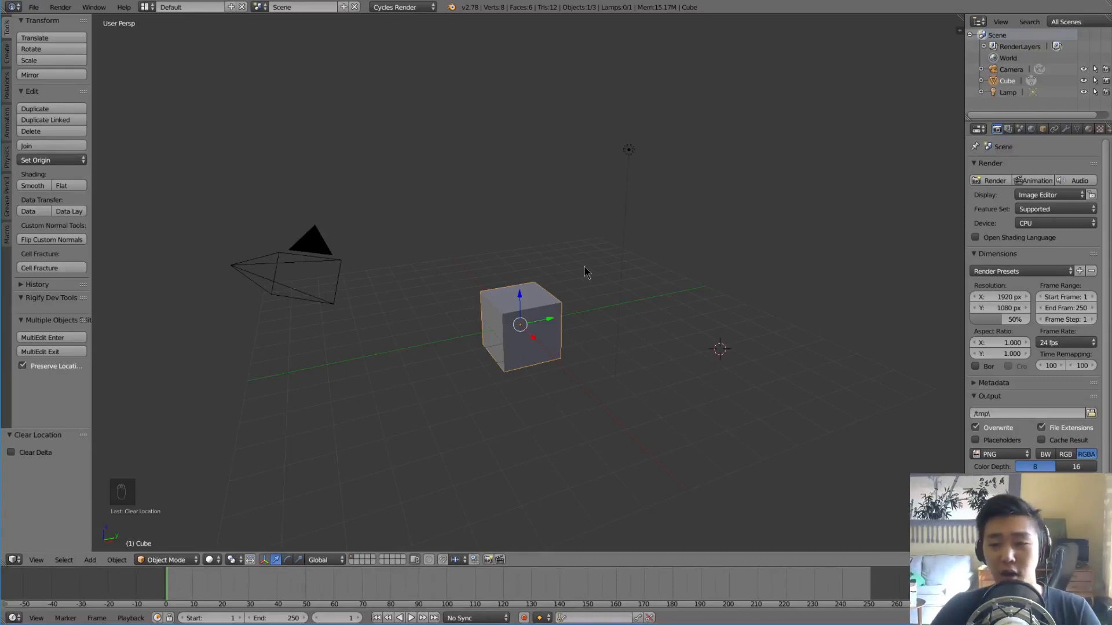
key(n)
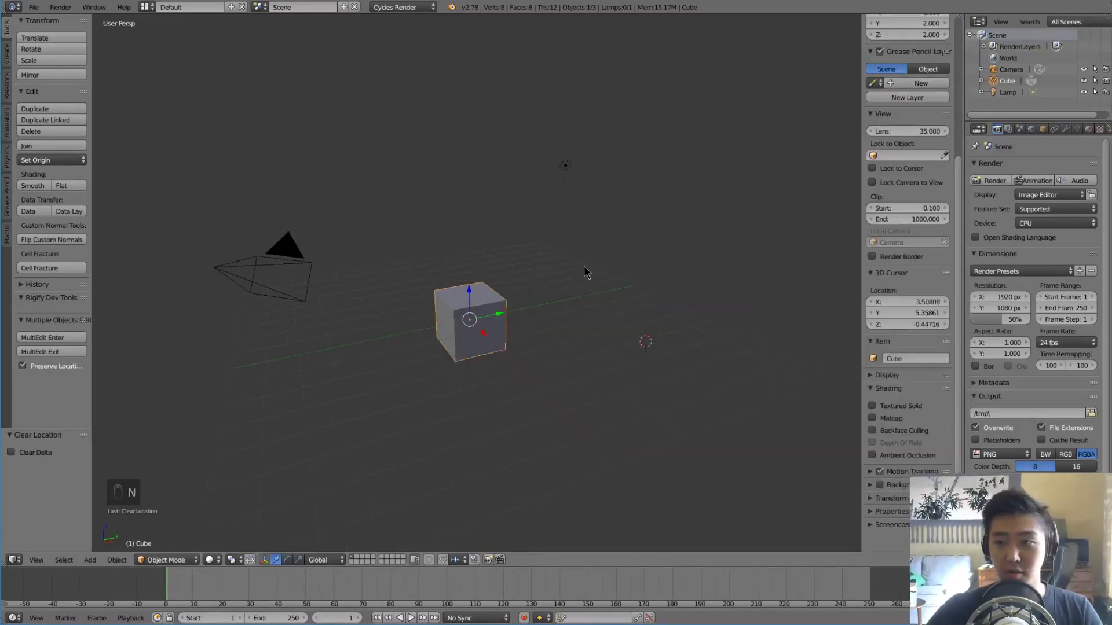
scroll(927, 235, down, 5)
scroll(927, 235, up, 5)
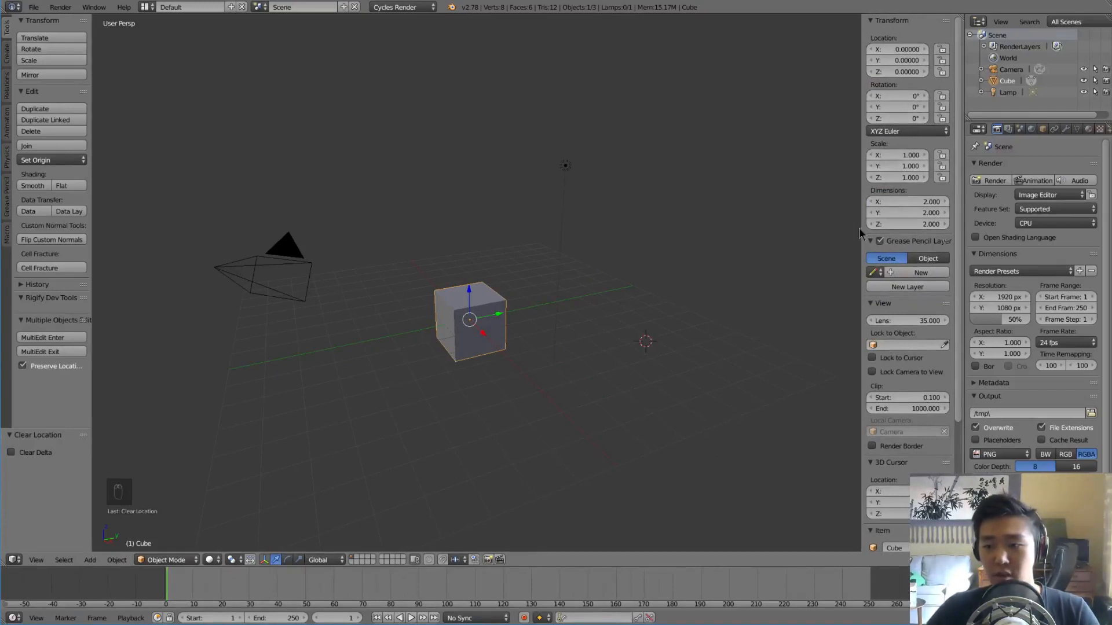
key(n)
key(n)
key(n)
key(n)
key(n)
key(n)
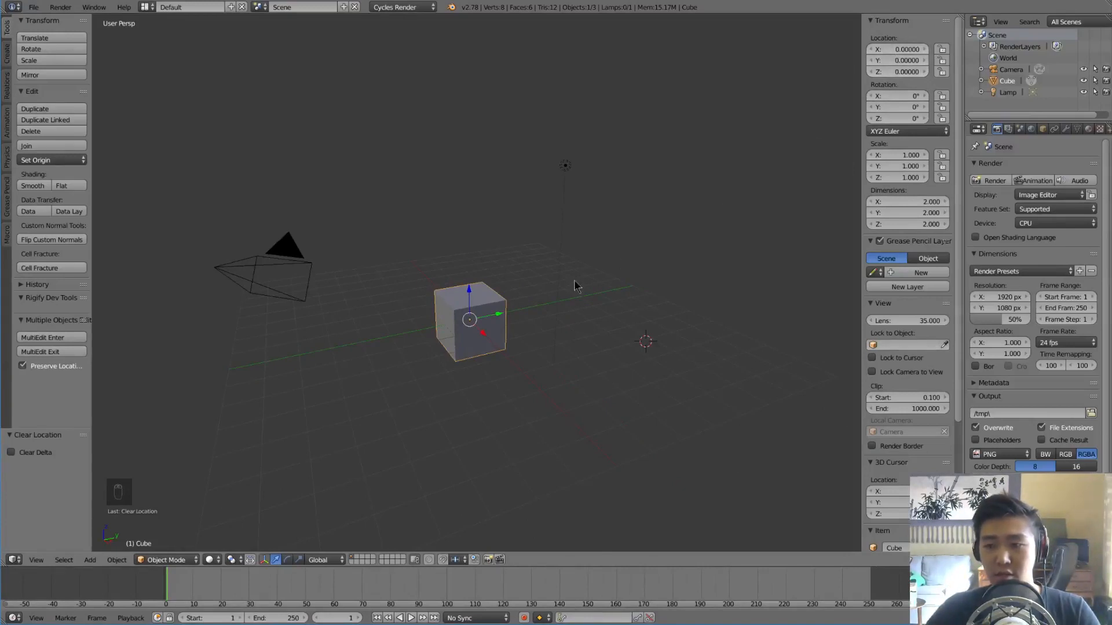
Step: Move the cube freely by about -0.095 in X, 6.834 in Y and 7.509 in Z, and clear its location again
key(g)
click(738, 67)
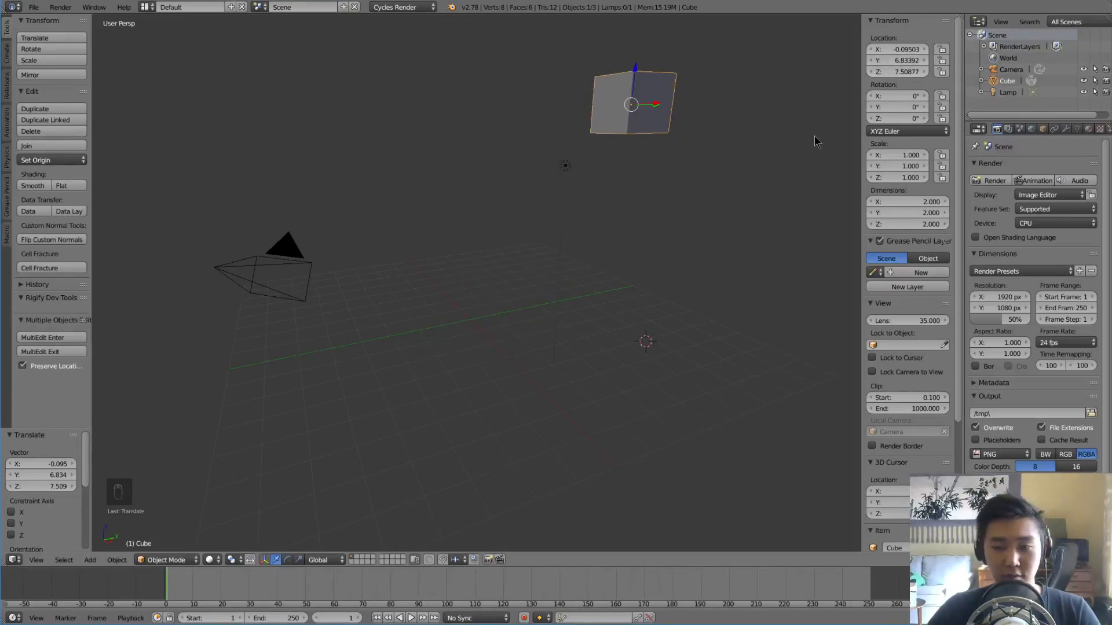
key(alt+g)
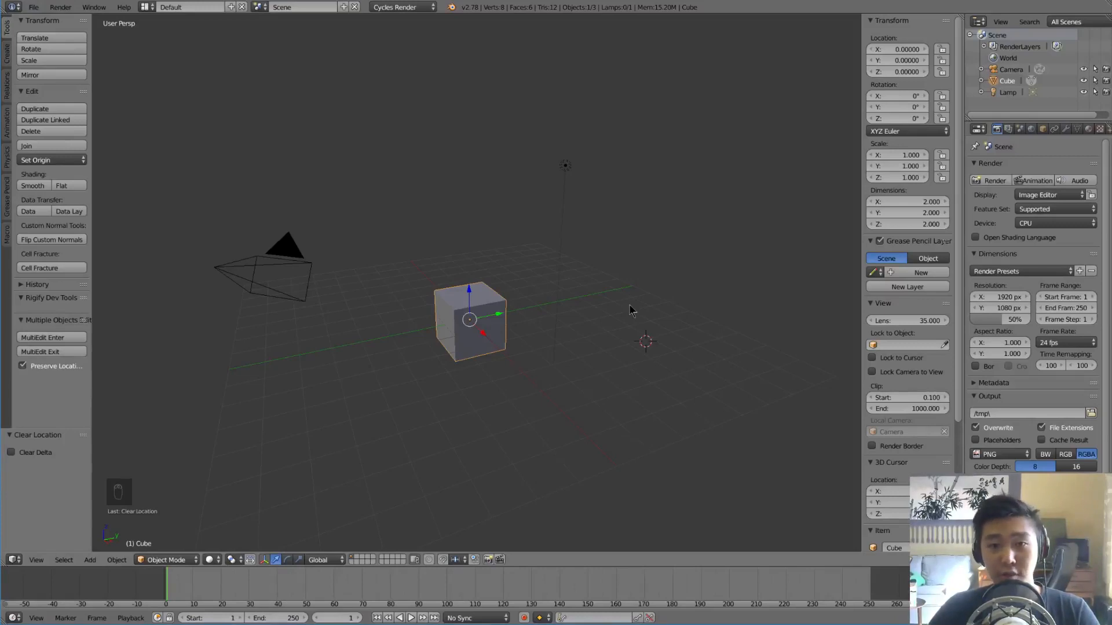
Step: Rotate the cube freely and about the global X, Y and Z axes, and clear its rotation
key(r)
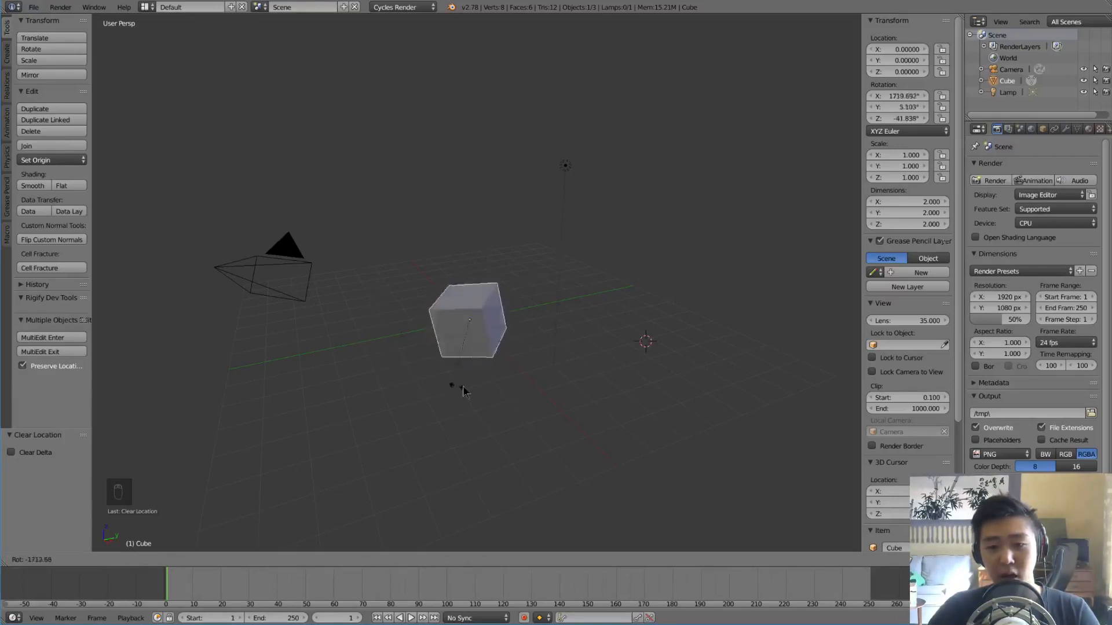
key(x)
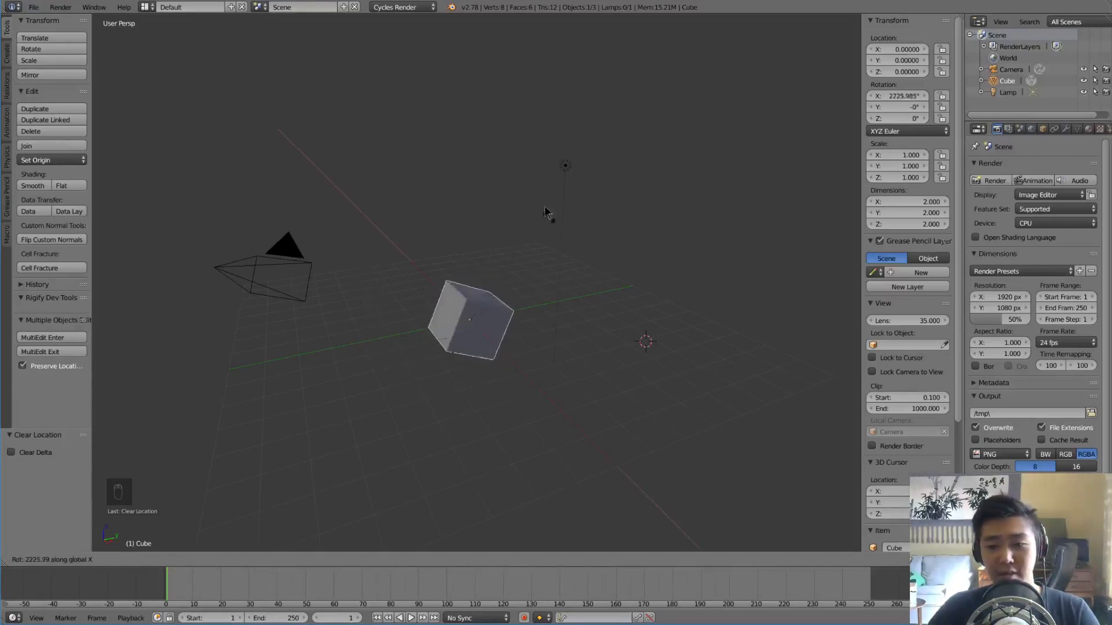
key(y)
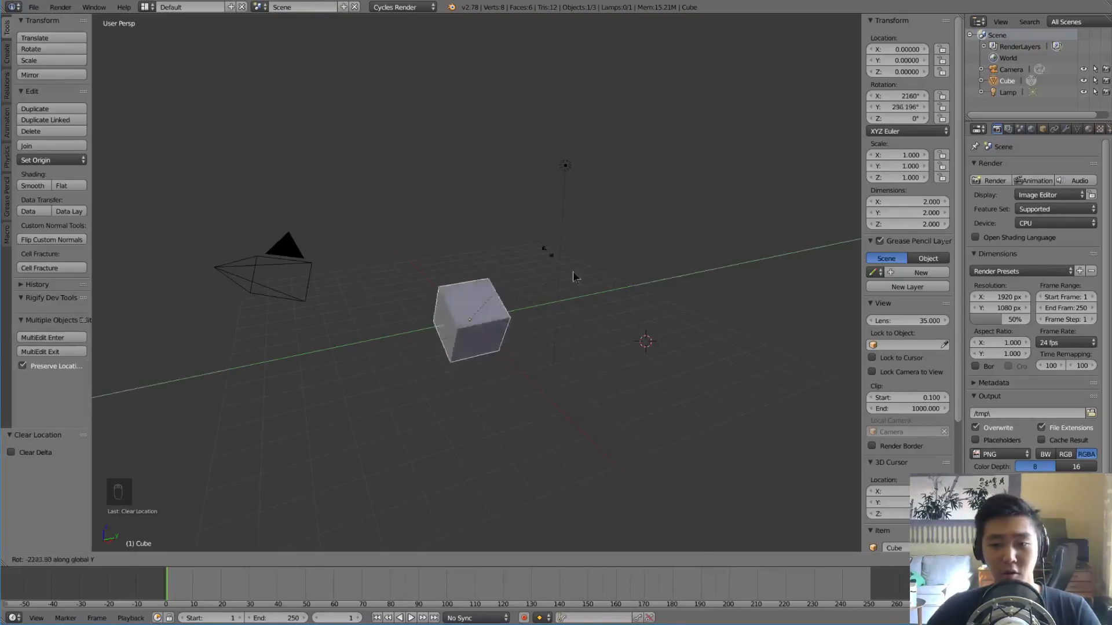
key(z)
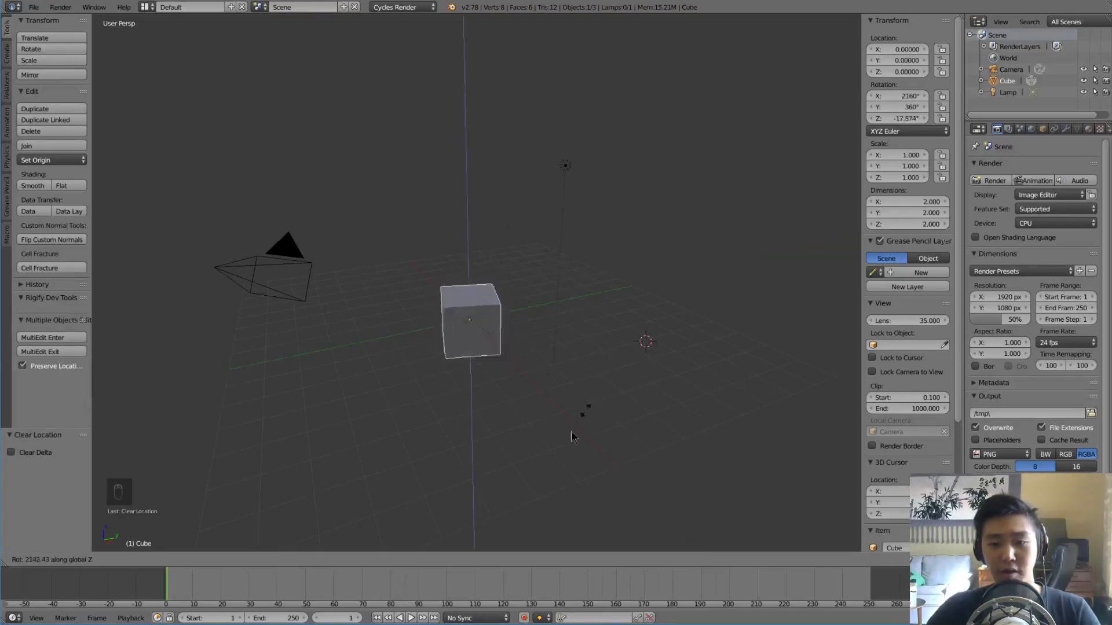
click(368, 420)
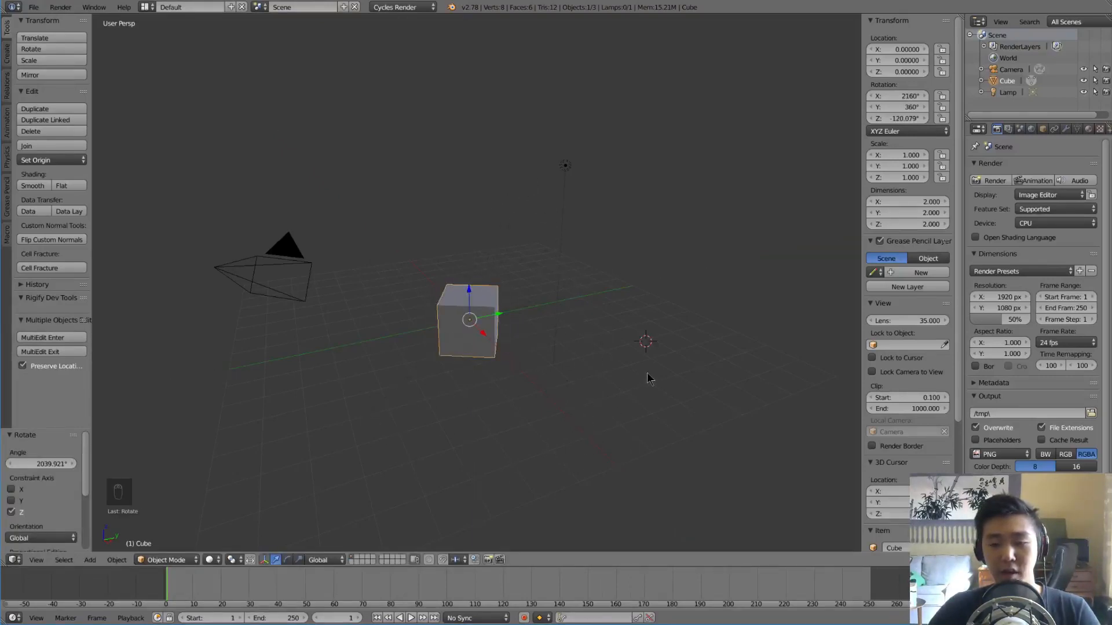
key(alt+r)
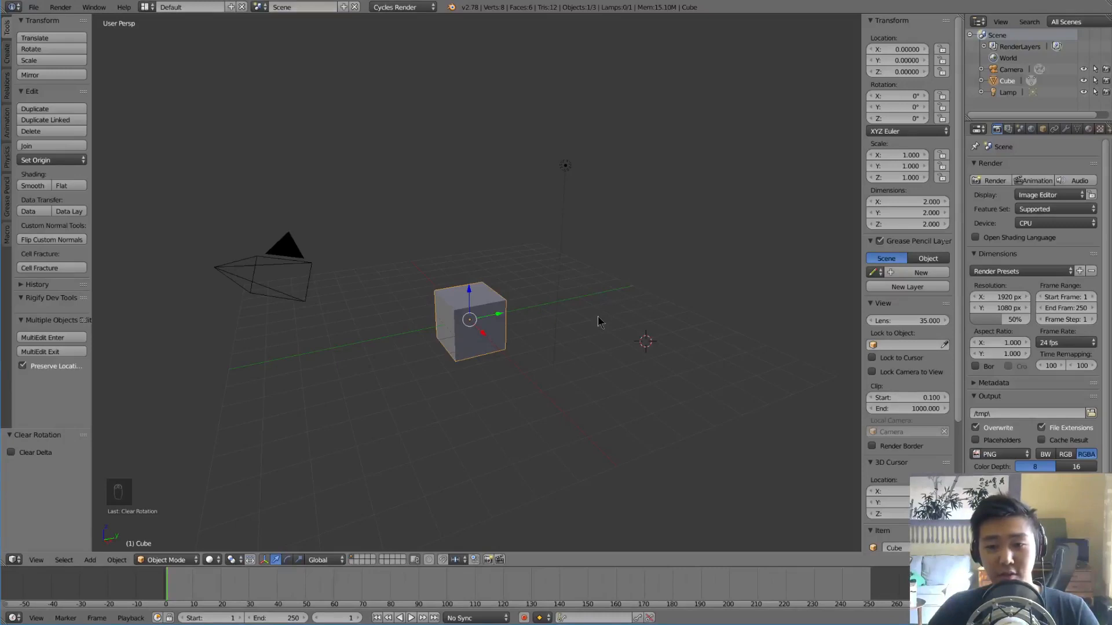
Step: Rotate the cube freely in all directions with trackball rotation, and clear its rotation
key(r)
key(r)
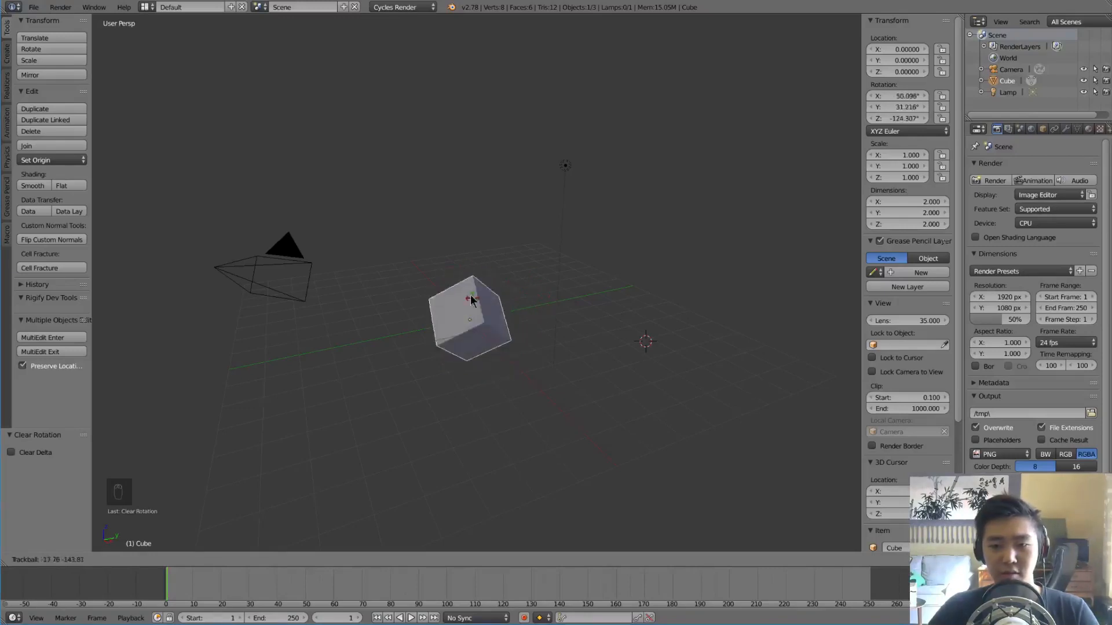
click(547, 339)
key(alt+r)
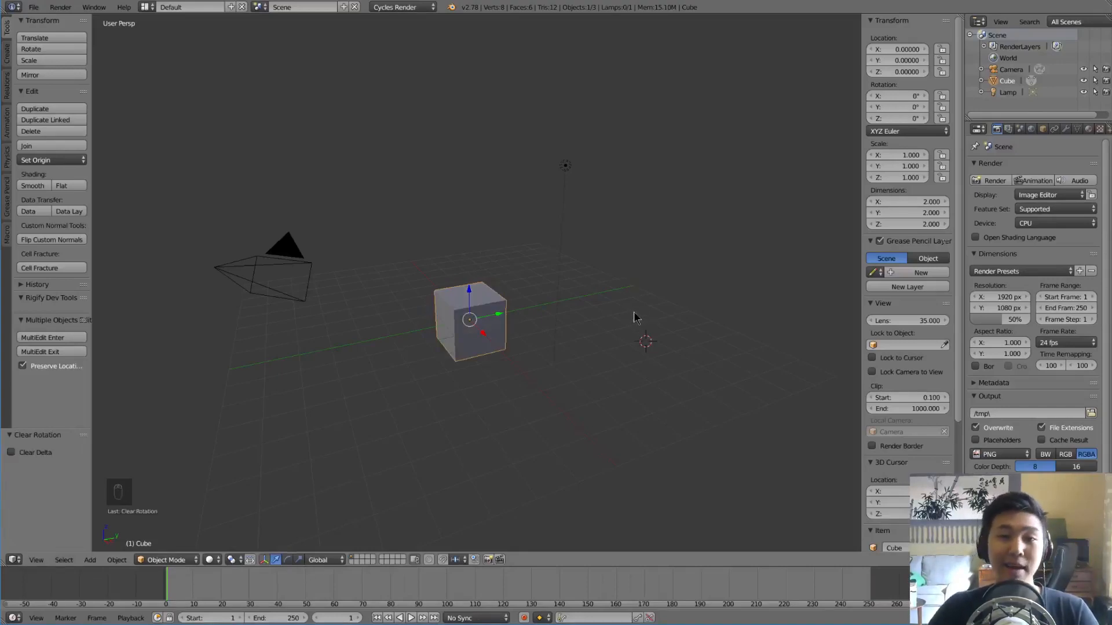
Step: Scale the cube uniformly by about 1.371 and stretch it along the global X axis by about 3.329
key(s)
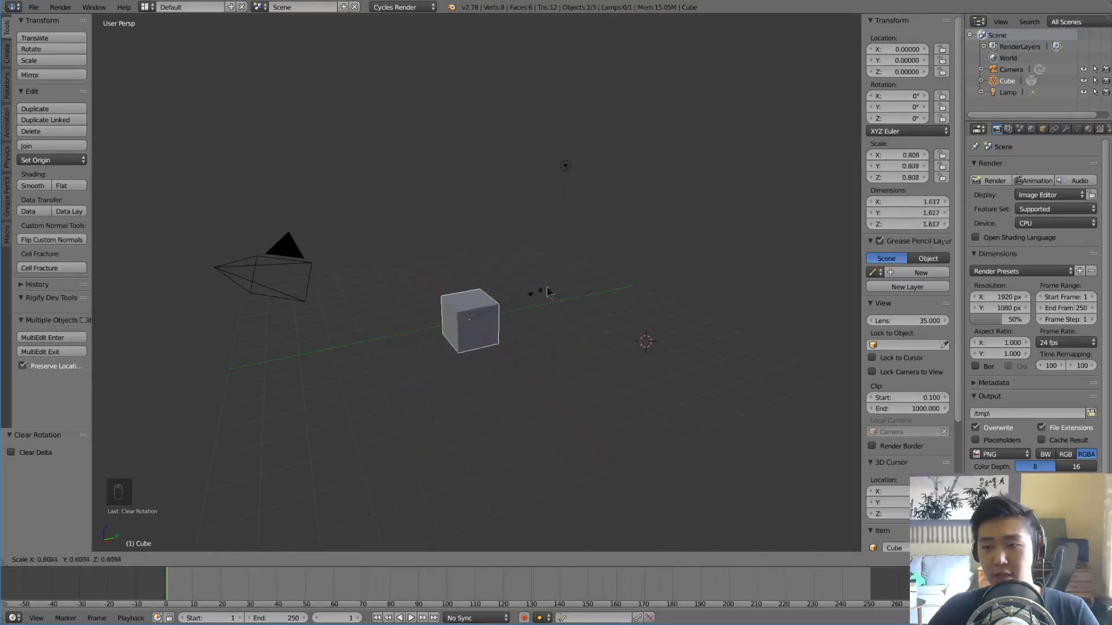
click(541, 286)
key(s)
key(x)
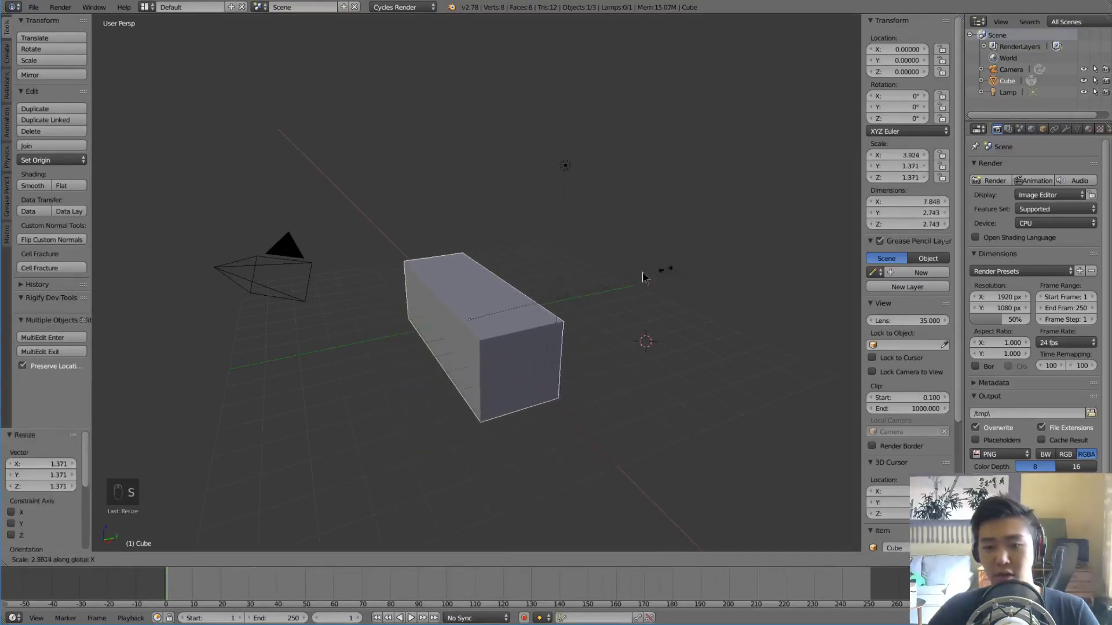
click(533, 272)
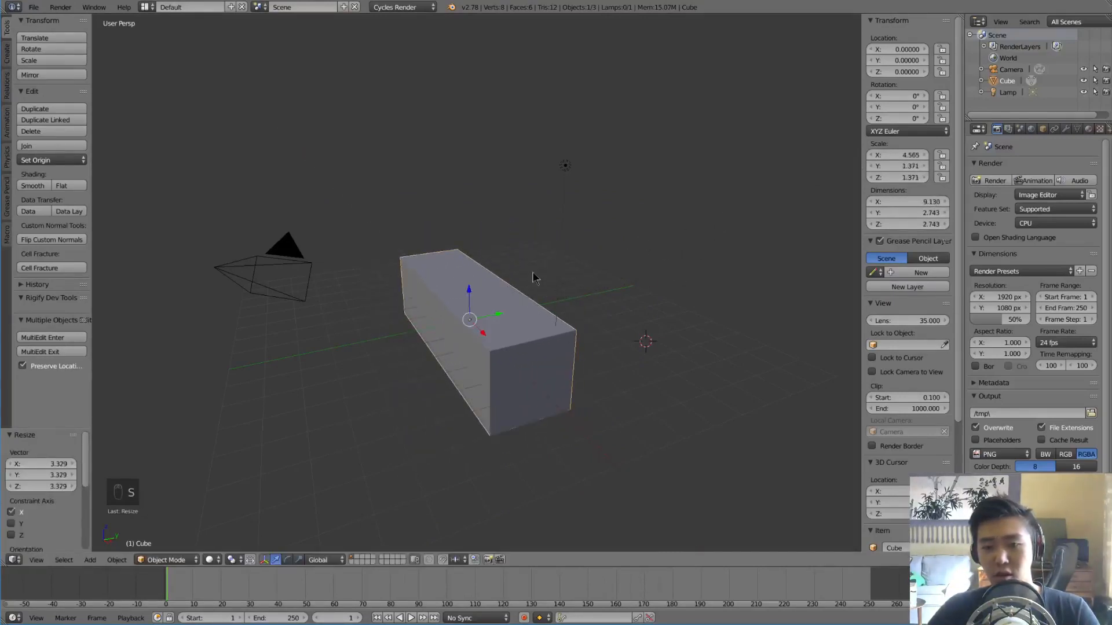
Step: Scale the stretched cube along the global Y axis by about 2.481 and along the Z axis by about 1.763
key(s)
key(y)
click(589, 259)
key(s)
key(z)
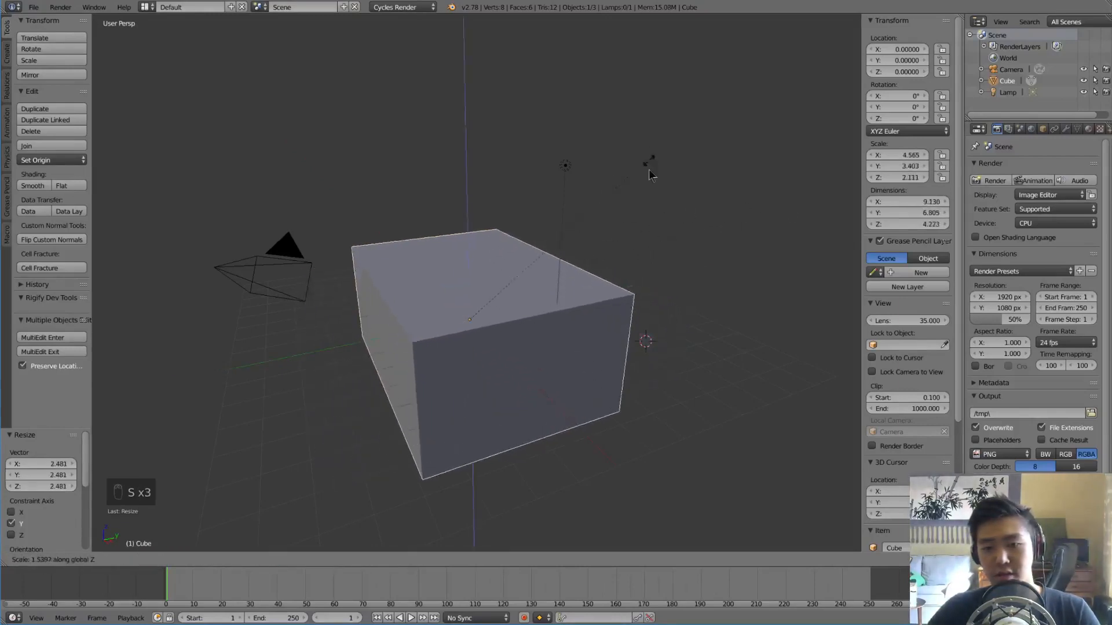
click(669, 194)
Step: Shrink the block in X and Y only by a factor of about 0.193, and clear its scale
key(s)
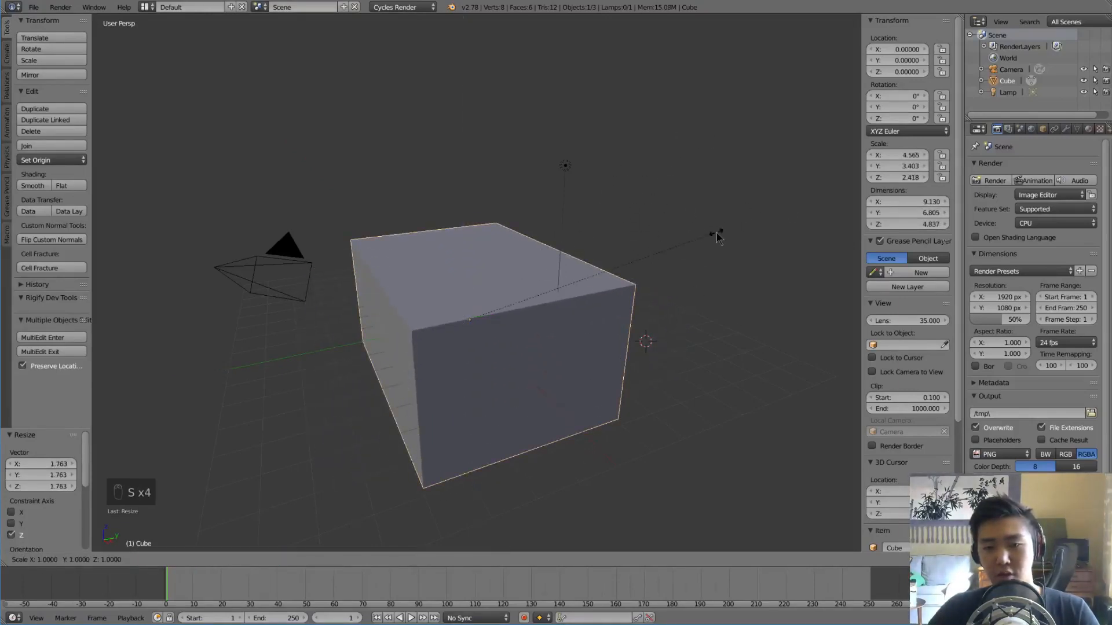
key(shift+z)
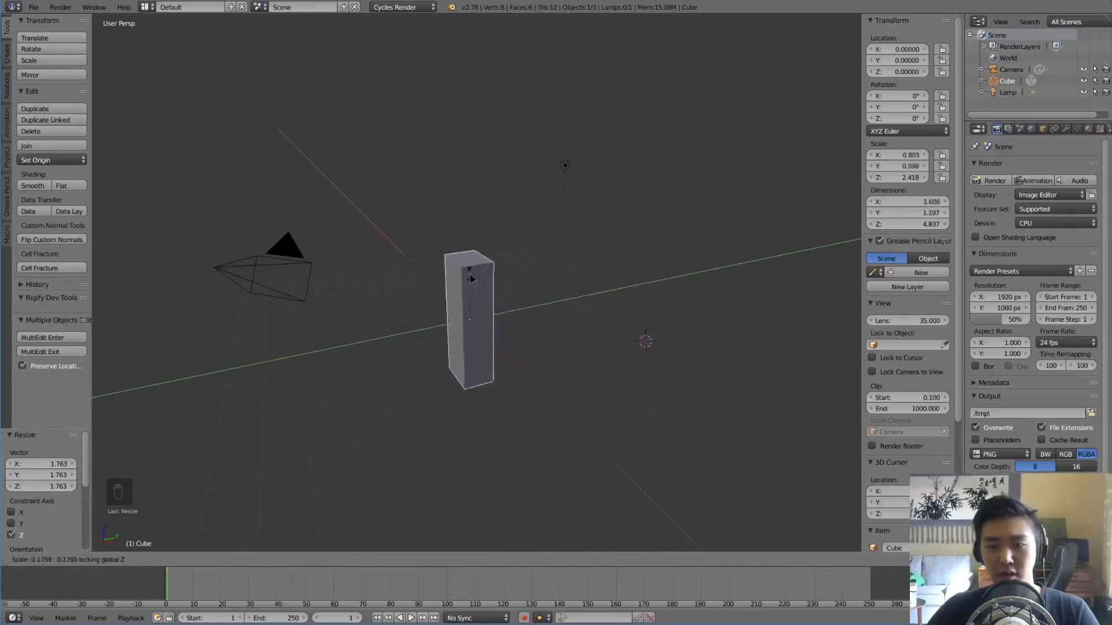
click(588, 250)
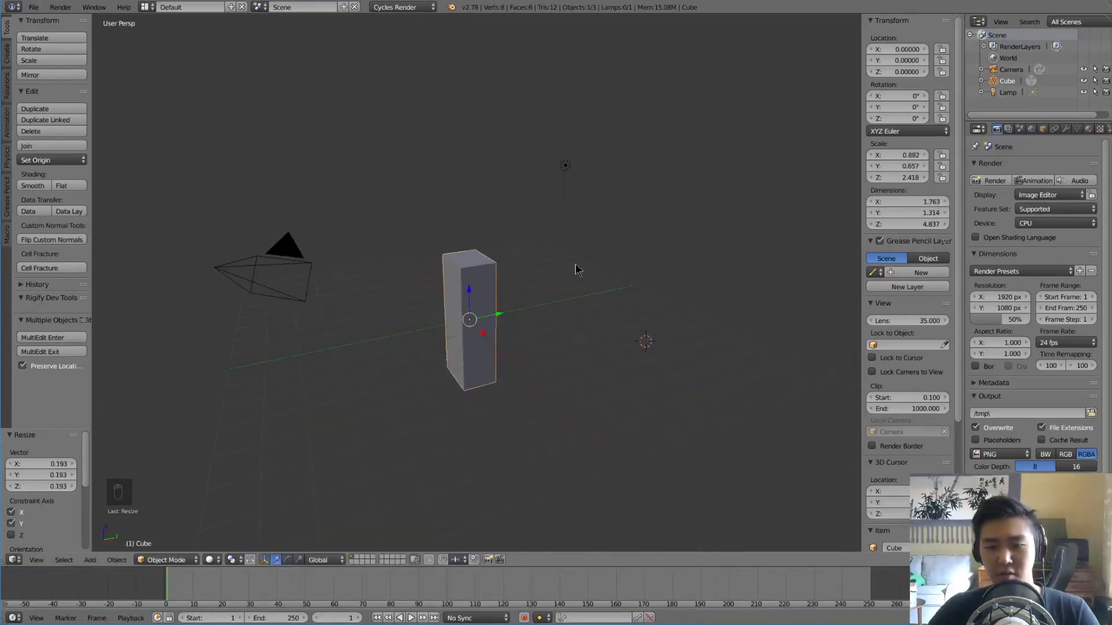
key(alt+r)
key(alt+s)
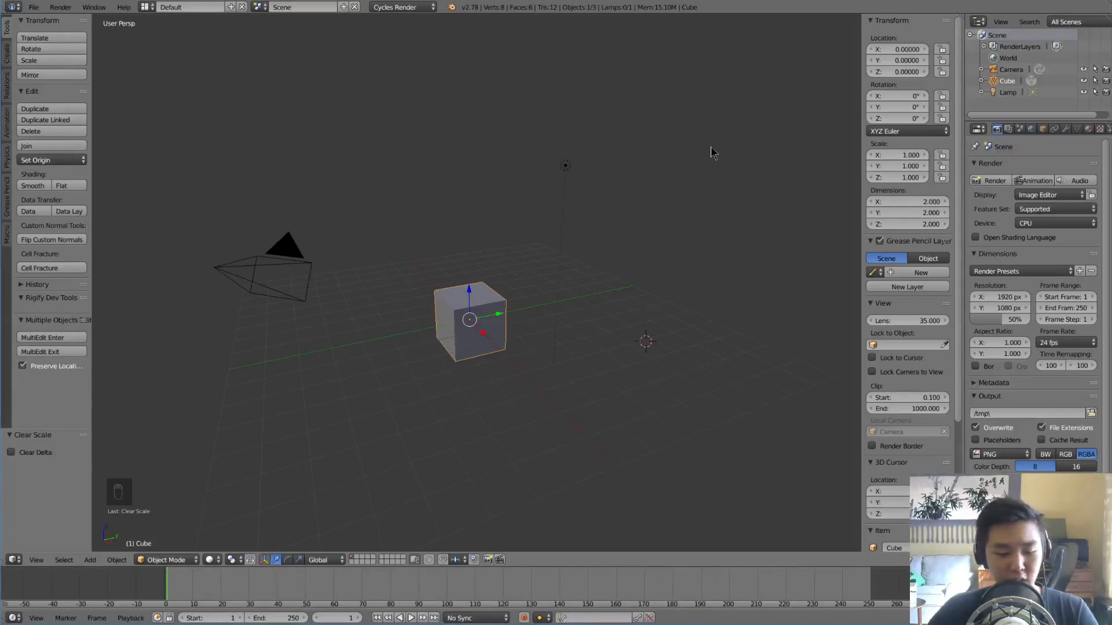
Step: Examine the cube closer up from a slightly different angle
middle_drag(578, 318, 601, 312)
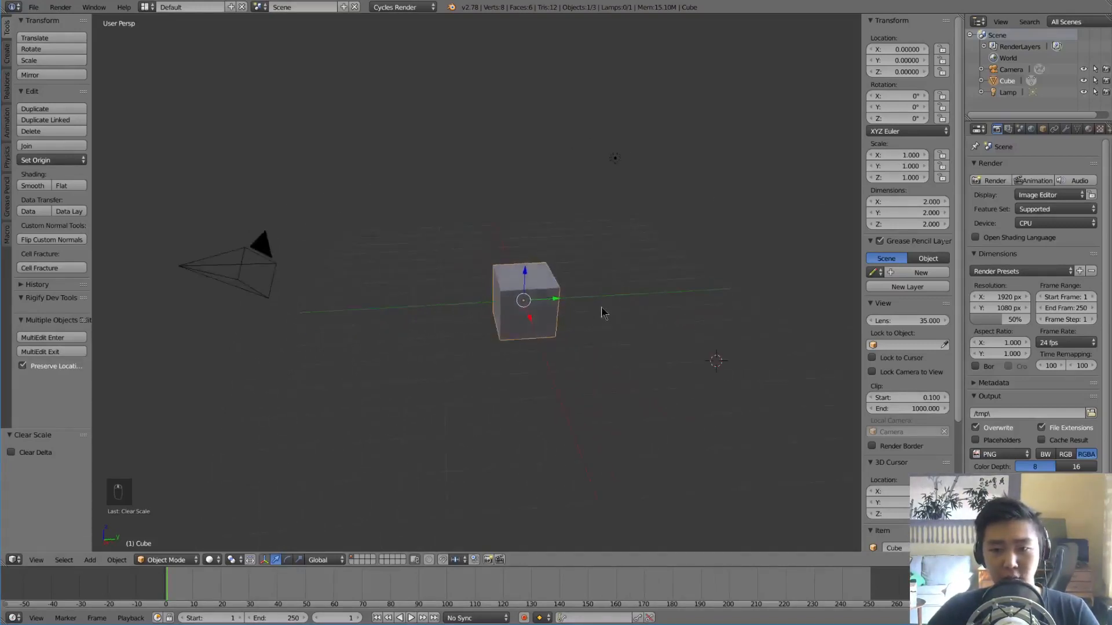
scroll(602, 307, up, 4)
shift+middle_drag(673, 277, 583, 261)
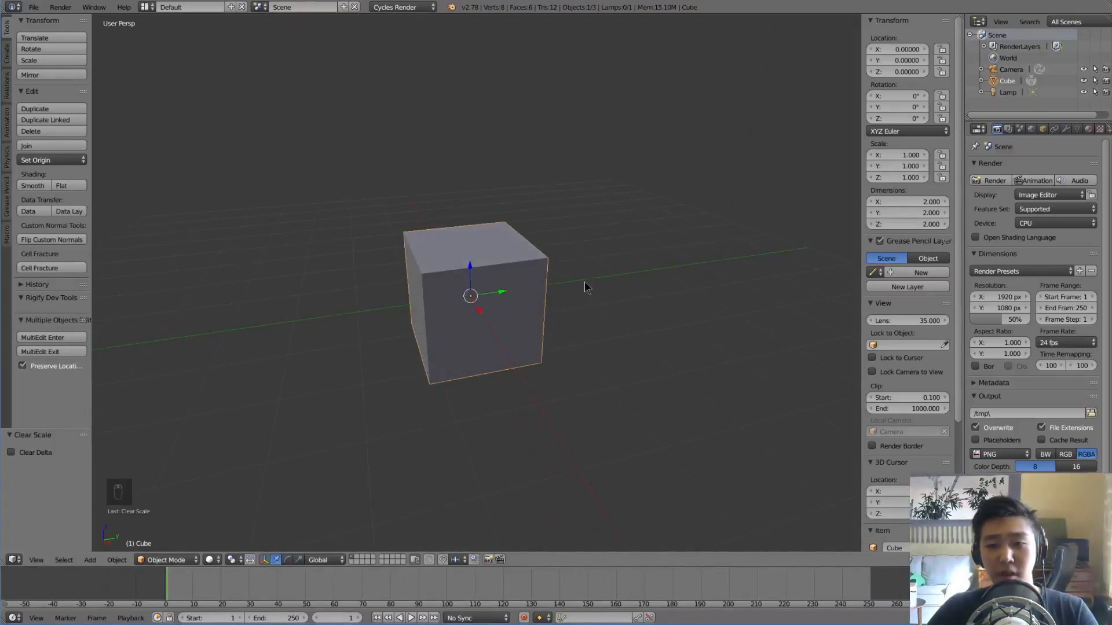
key(r)
key(r)
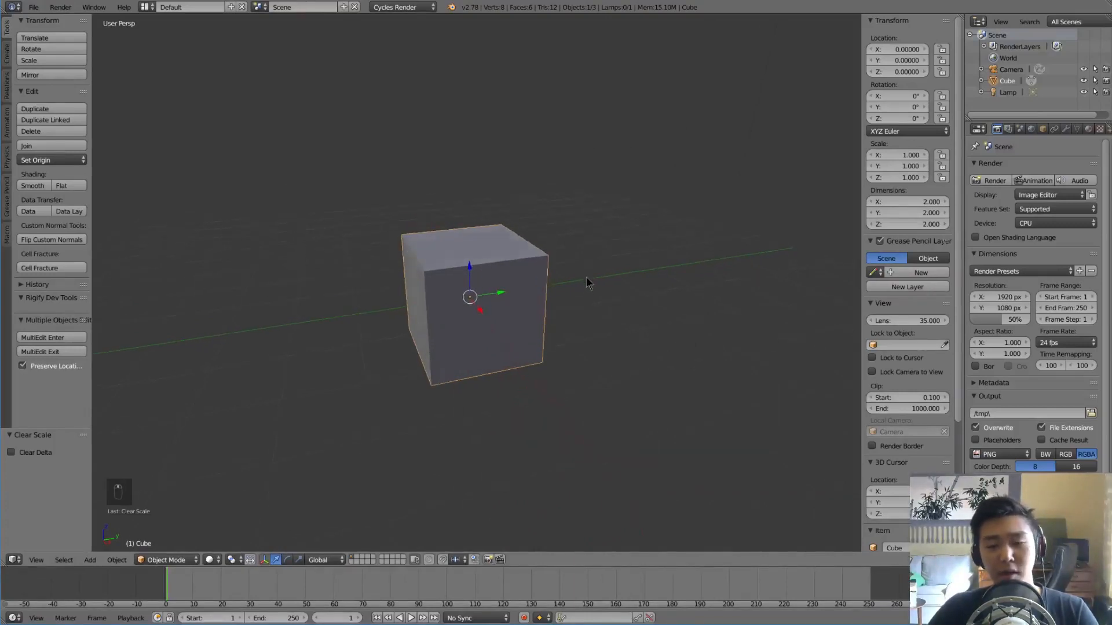
right_click(586, 304)
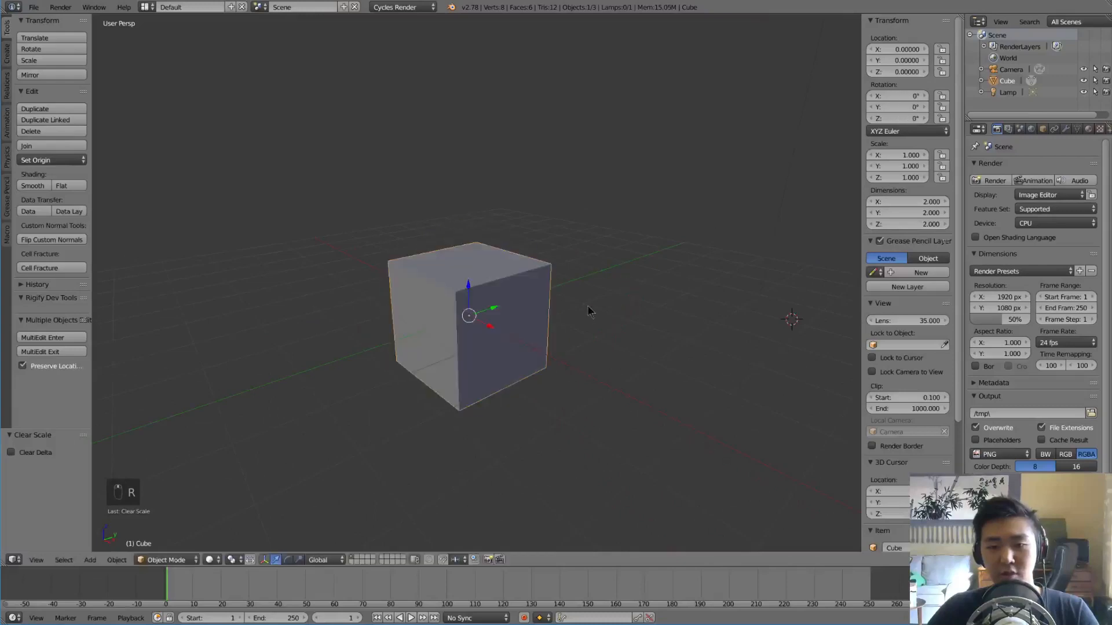
key(s)
right_click(596, 308)
key(g)
right_click(609, 313)
key(s)
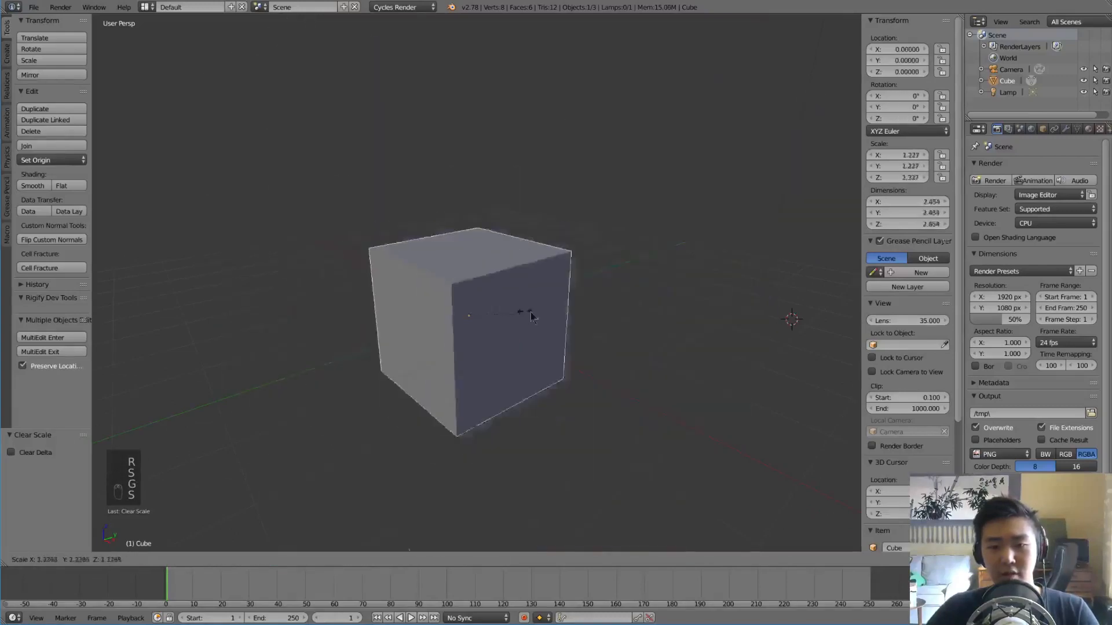
key(r)
key(s)
right_click(571, 340)
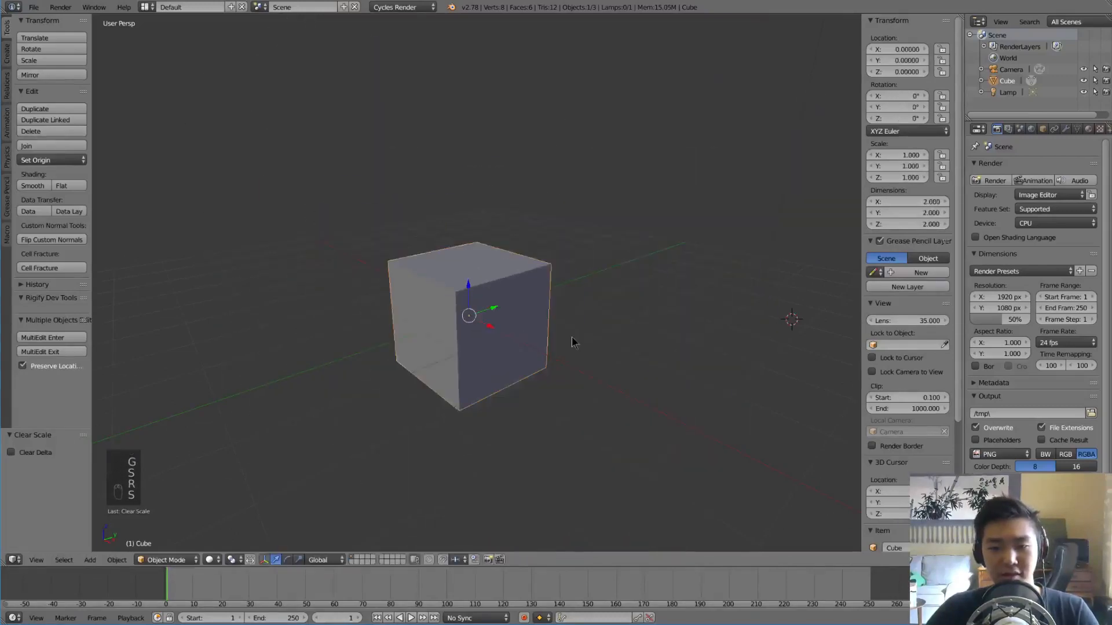
Step: Rotate the cube freely with trackball rotation and scale it uniformly by about 1.901
key(r)
key(r)
click(468, 342)
key(s)
click(624, 381)
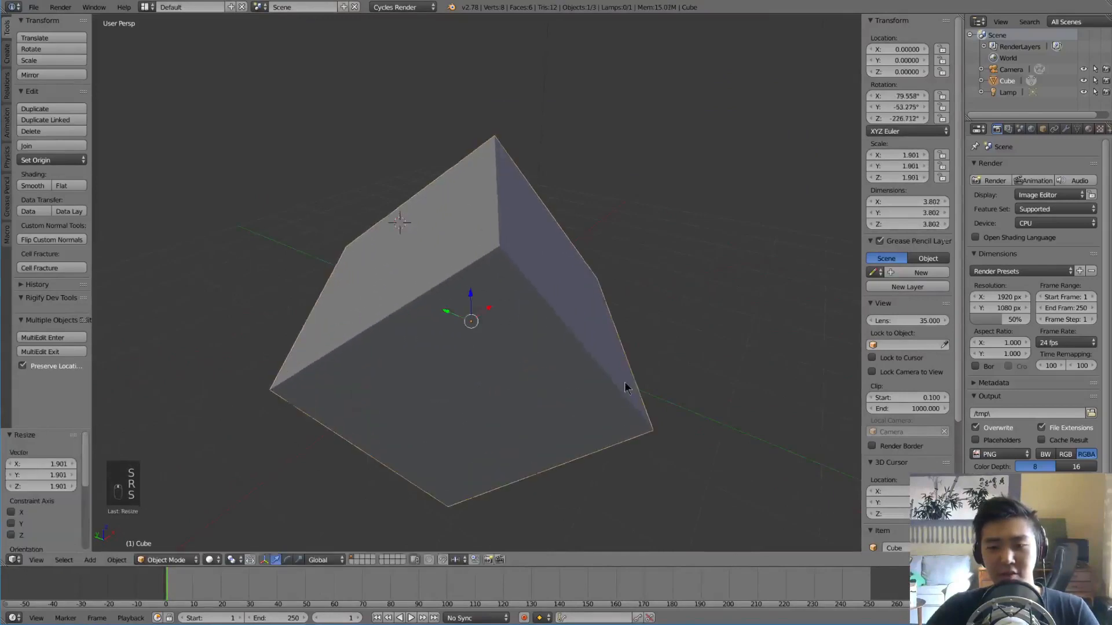
Step: Tumble the enlarged cube two more times with free trackball rotation
scroll(625, 380, down, 5)
key(r)
key(r)
click(583, 377)
middle_drag(583, 377, 500, 343)
key(r)
key(r)
click(540, 306)
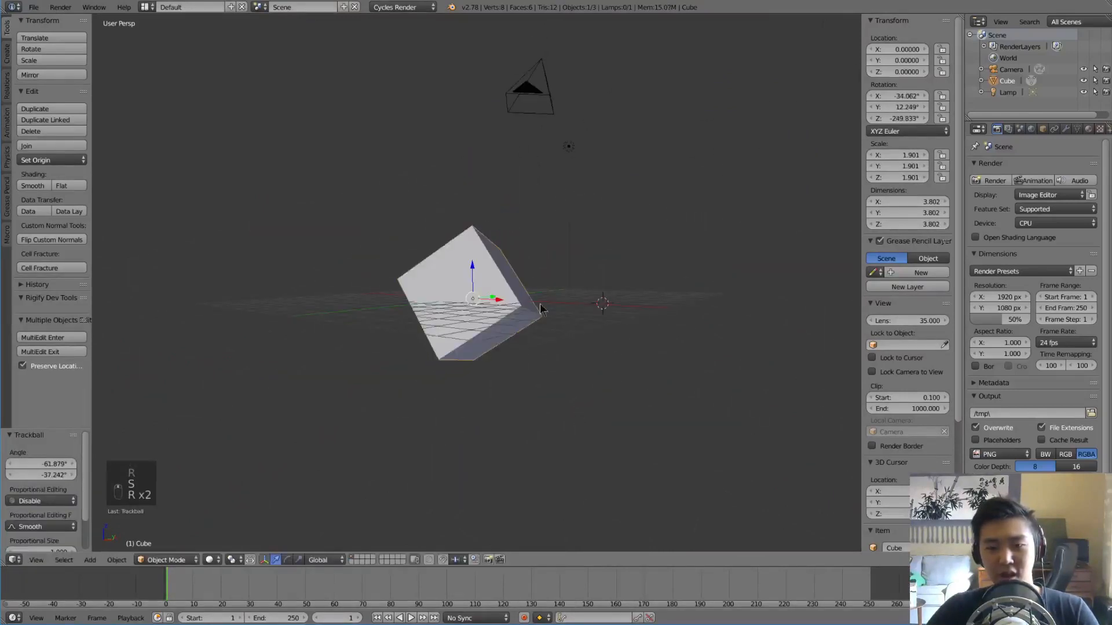
Step: Clear the cube's rotation, scale and location
mouse_move(541, 306)
middle_down()
mouse_move(577, 334)
mouse_move(603, 323)
mouse_move(493, 320)
mouse_move(505, 336)
mouse_move(553, 302)
middle_up()
scroll(603, 323, up, 3)
key(alt+r)
key(alt+s)
key(alt+g)
scroll(493, 320, up, 4)
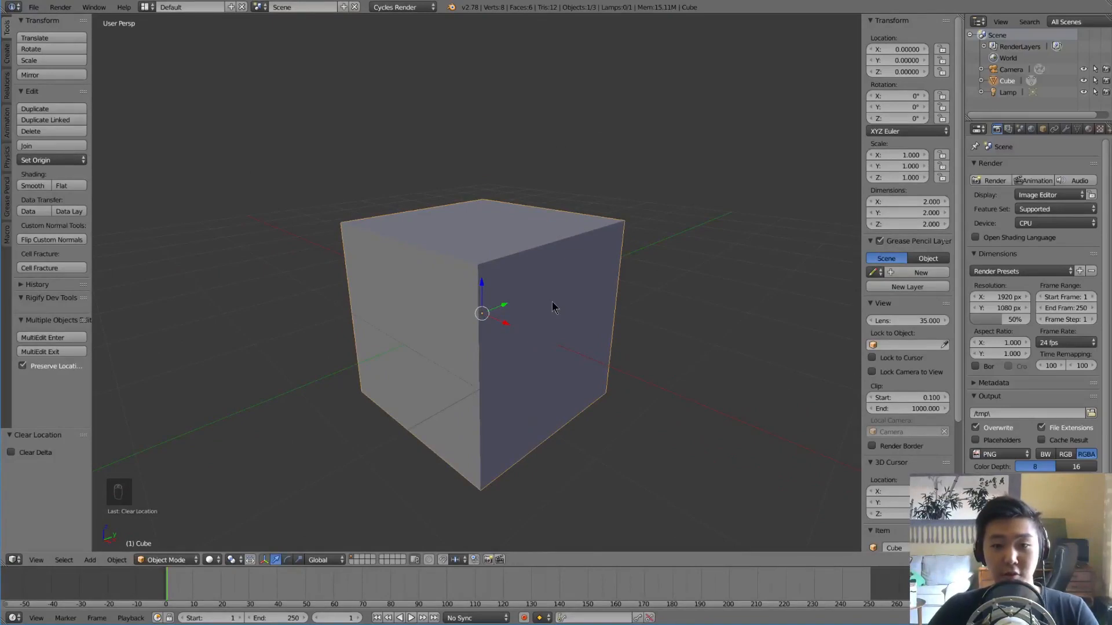
Step: Place the 3D cursor in empty space beside the cube and switch the cube to Edit Mode
click(718, 263)
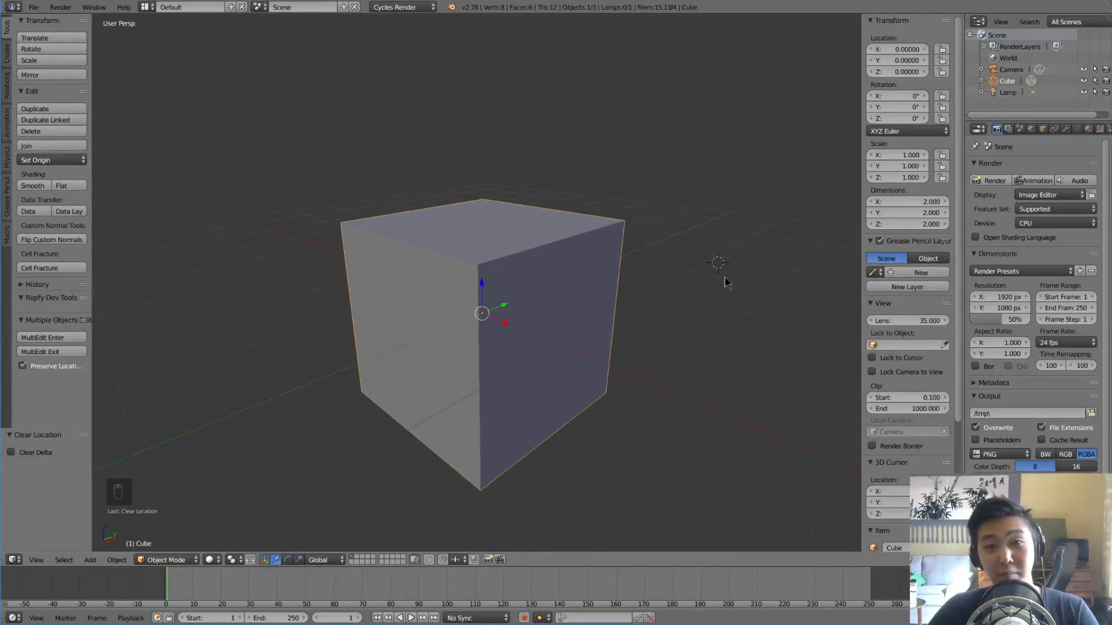
key(Tab)
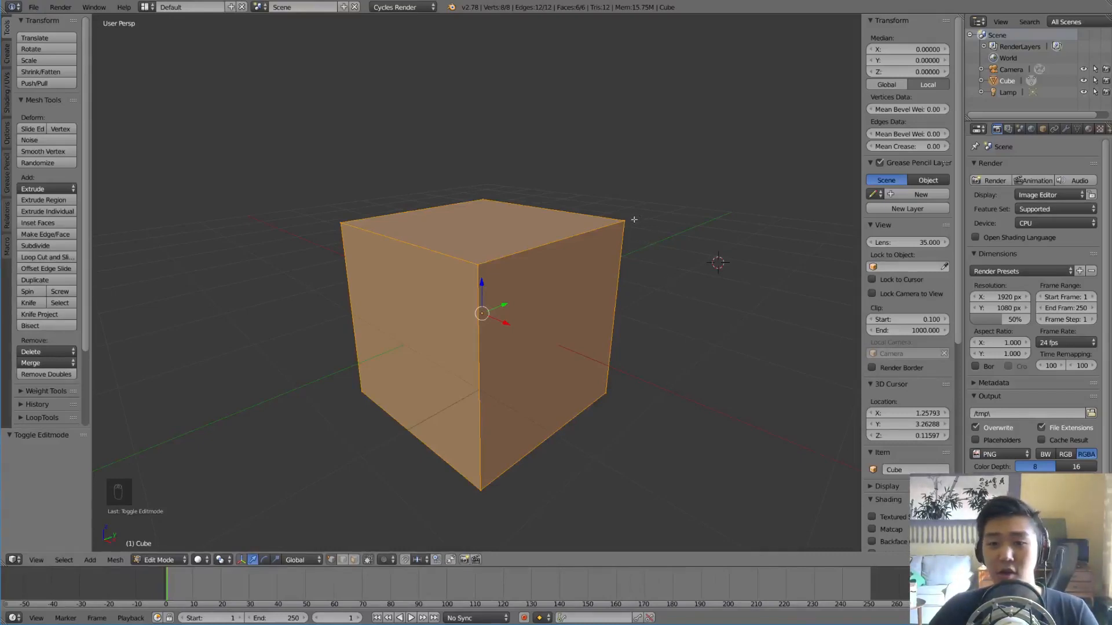
Step: Select the cube's visible corner vertices individually, one after another around the top and bottom
right_click(615, 223)
right_click(478, 260)
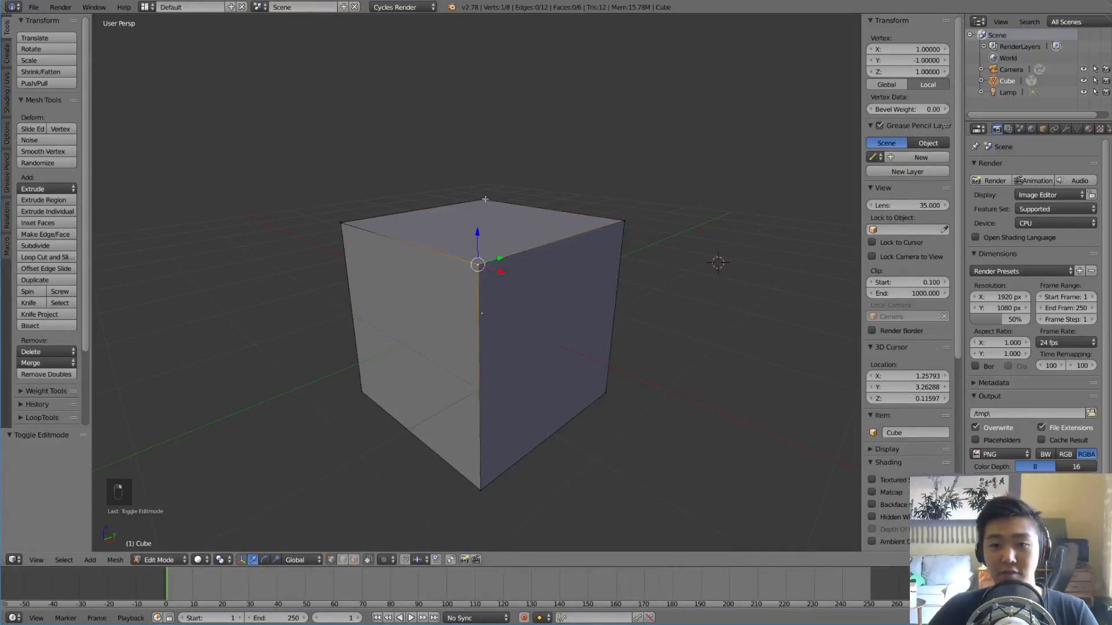
right_click(483, 201)
right_click(339, 231)
right_click(374, 397)
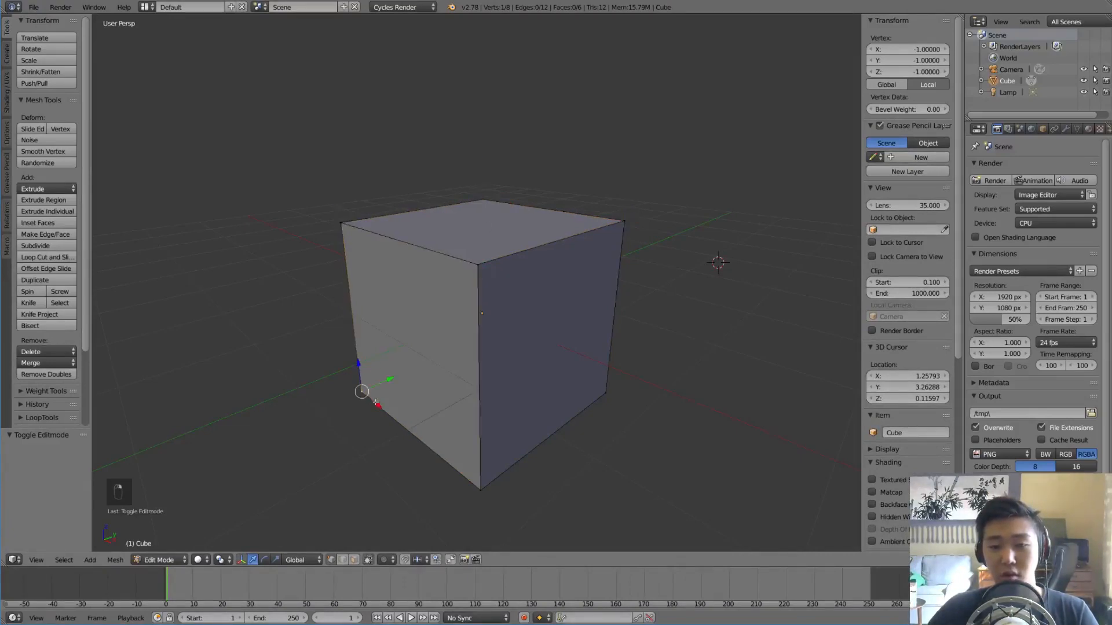
right_click(471, 485)
right_click(598, 398)
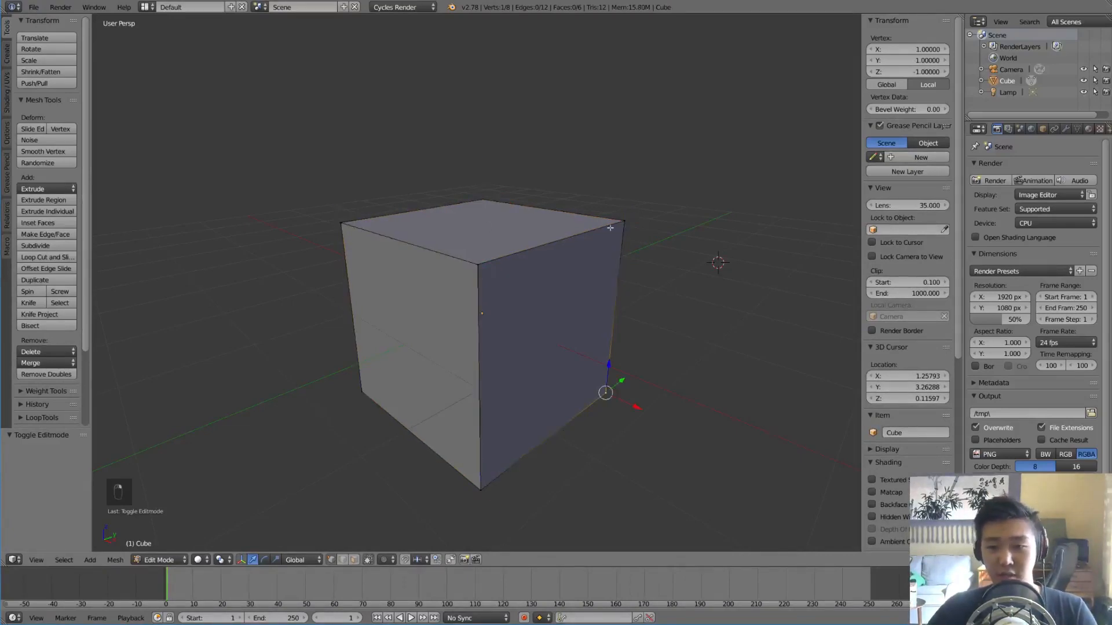
right_drag(610, 228, 625, 221)
right_click(620, 279)
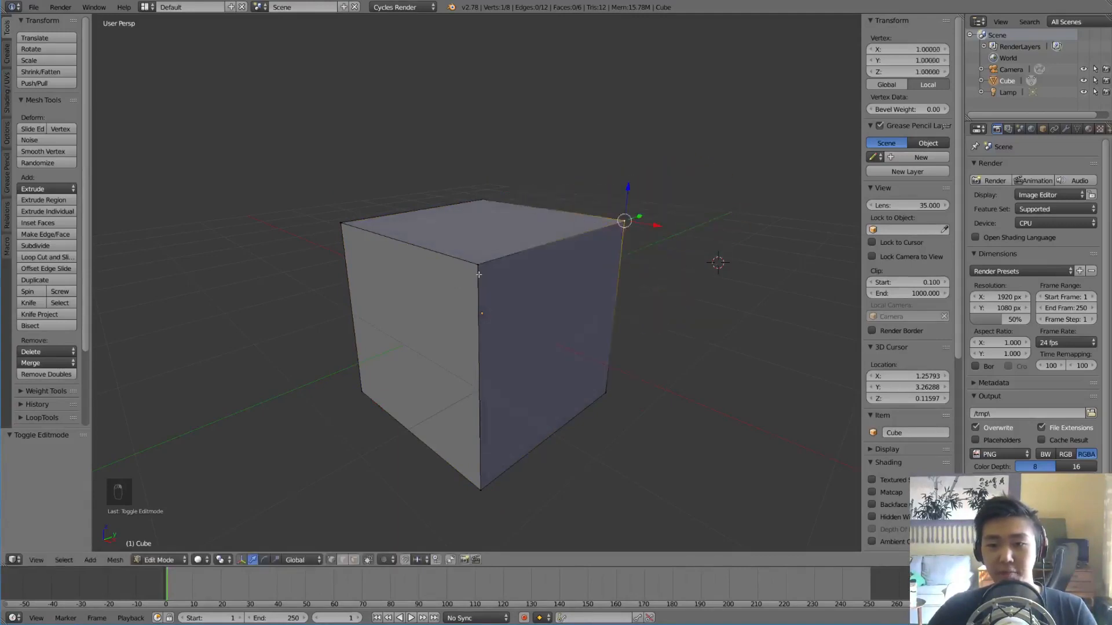
right_drag(487, 205, 452, 204)
right_click(449, 205)
right_drag(337, 226, 494, 94)
key(Escape)
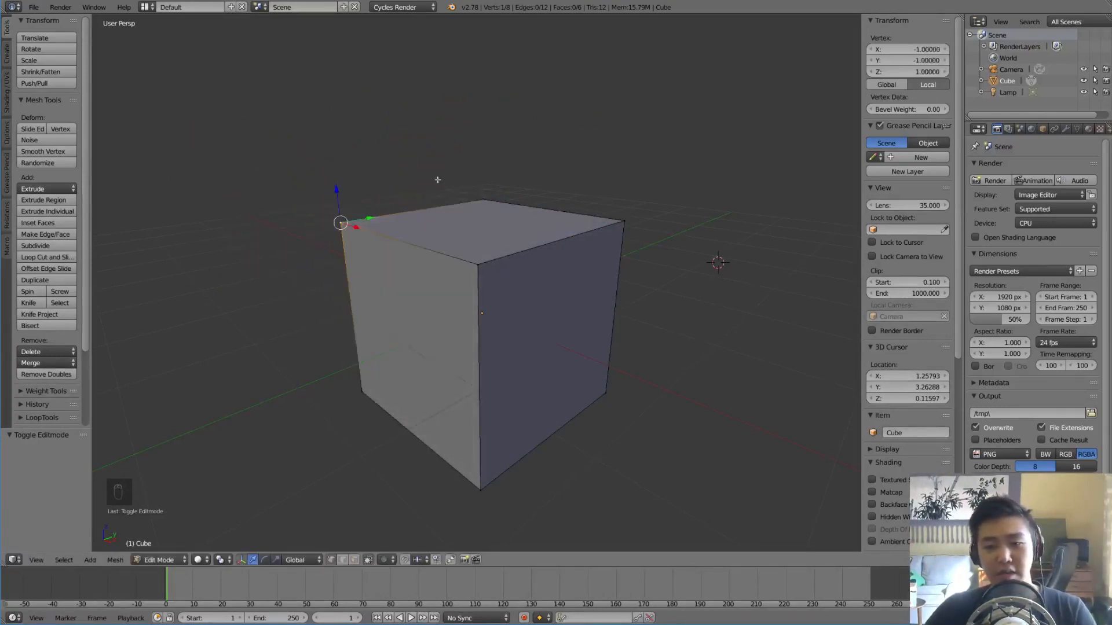
Step: Select the four top corner vertices of the cube together
right_click(480, 264)
shift+right_click(622, 219)
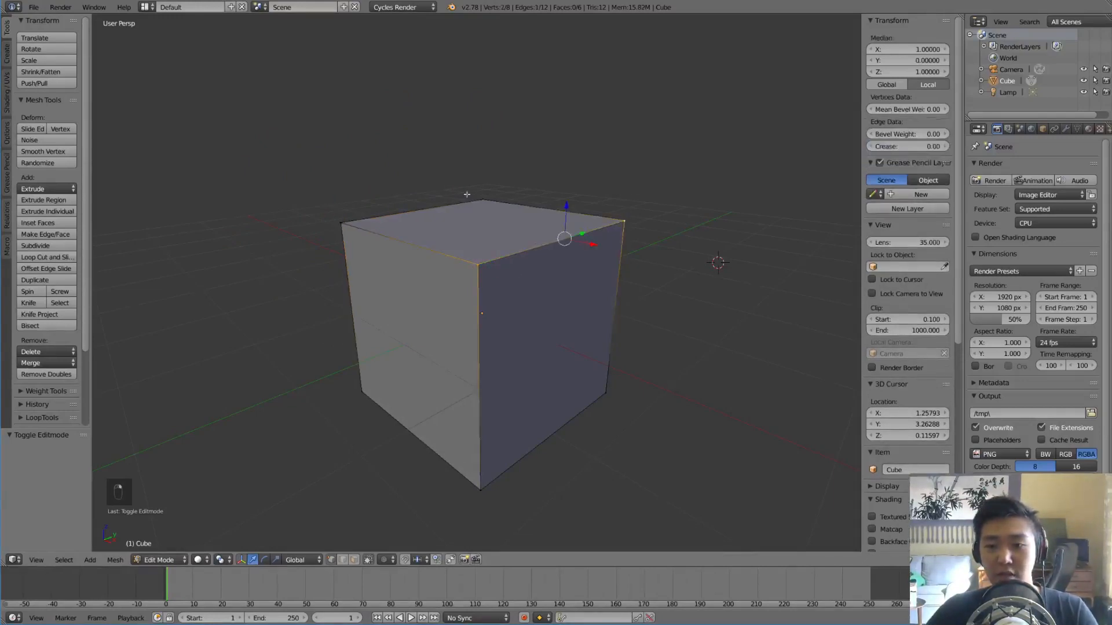
shift+right_click(485, 197)
shift+right_click(352, 227)
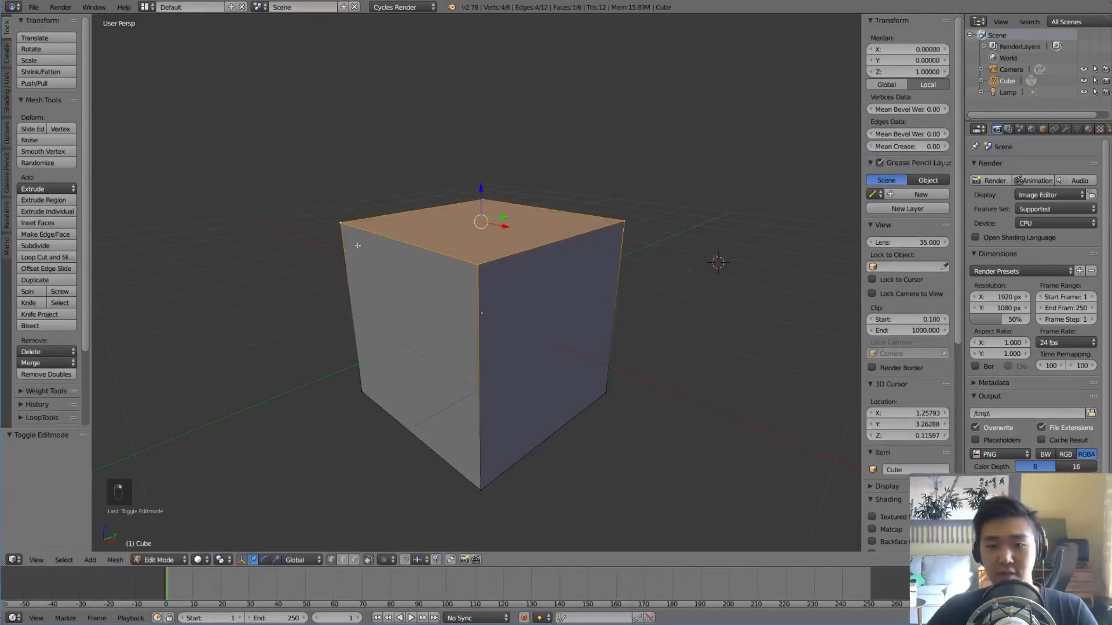
Step: Add the four bottom corner vertices to the selection, including the hidden one at the back
shift+right_click(365, 397)
shift+right_click(498, 475)
shift+right_click(599, 398)
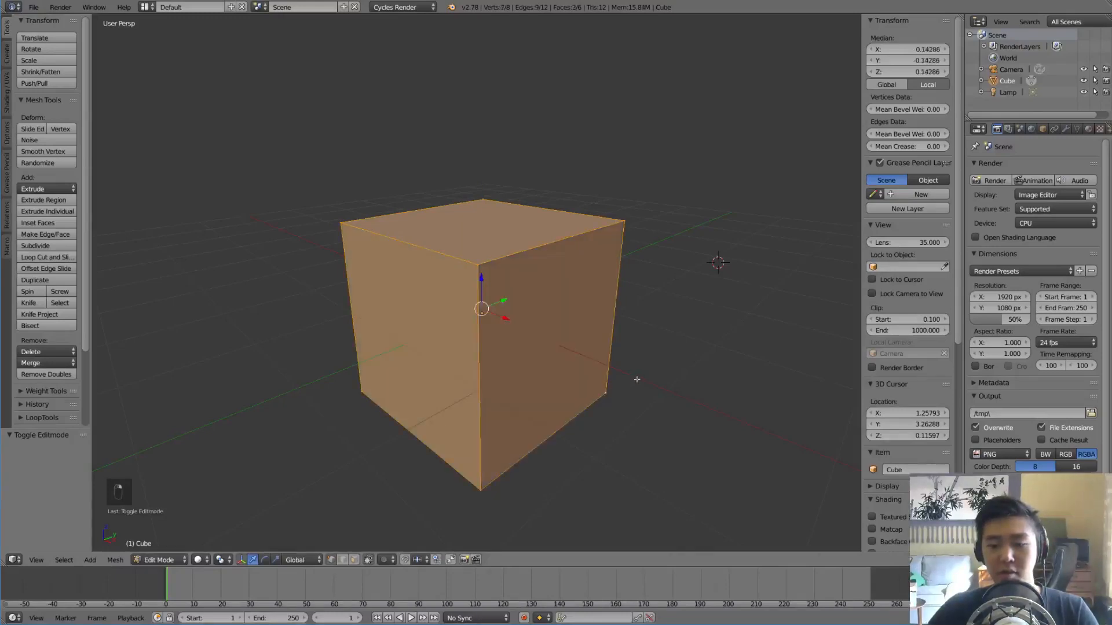
middle_drag(635, 380, 505, 354)
shift+right_click(643, 441)
Step: Select a single top corner vertex and pull it outward to about X -2.177, Y 1.775, Z 1.794
middle_drag(645, 441, 522, 244)
right_click(295, 239)
key(g)
click(578, 185)
key(g)
click(670, 102)
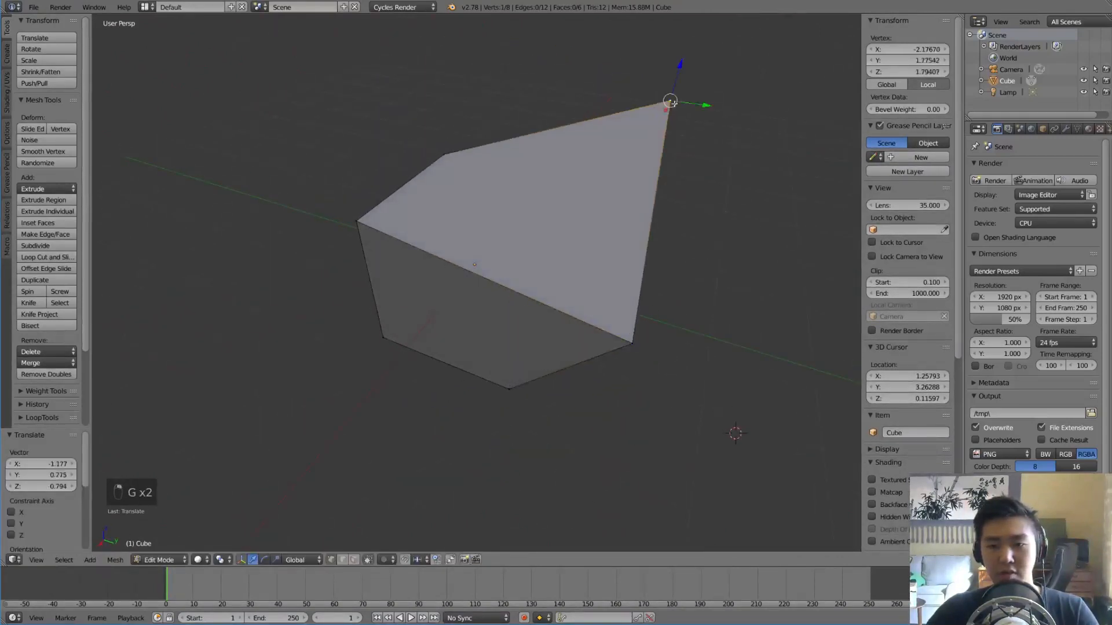
Step: Pull one top corner vertex inward and move the neighbouring top corner to about X 2.046, Y -1.000, Z -0.072
right_click(450, 154)
key(g)
click(533, 189)
right_click(359, 222)
key(g)
click(318, 346)
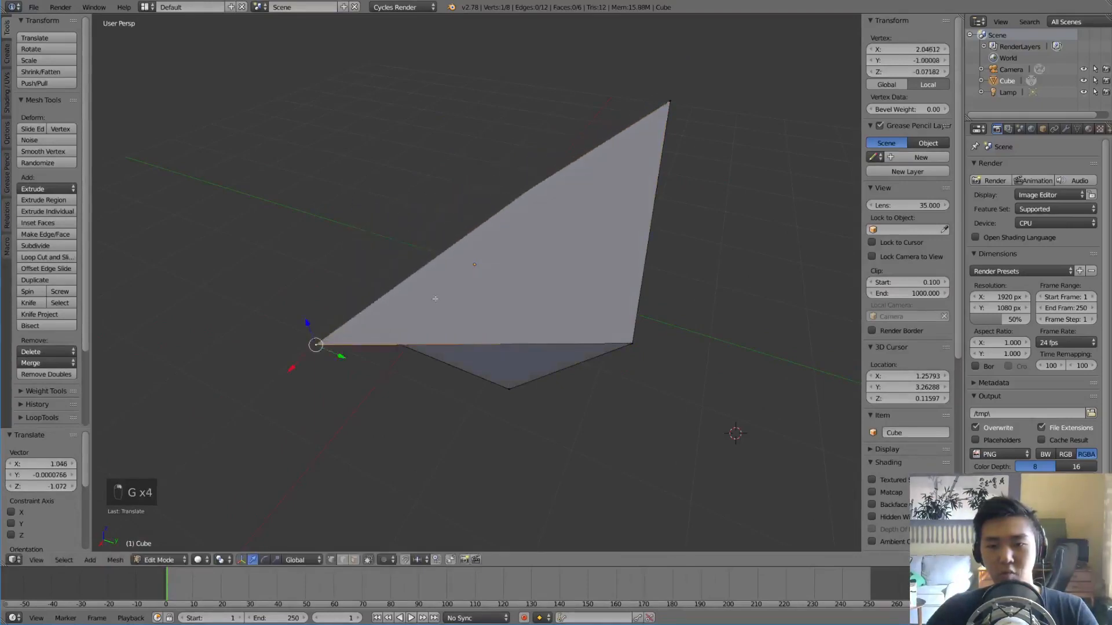
Step: Select the bottom vertex at X -1, Y -1, Z -1 together with the vertex above it and rotate the pair
middle_drag(353, 362, 480, 337)
key(g)
right_click(371, 345)
right_click(380, 344)
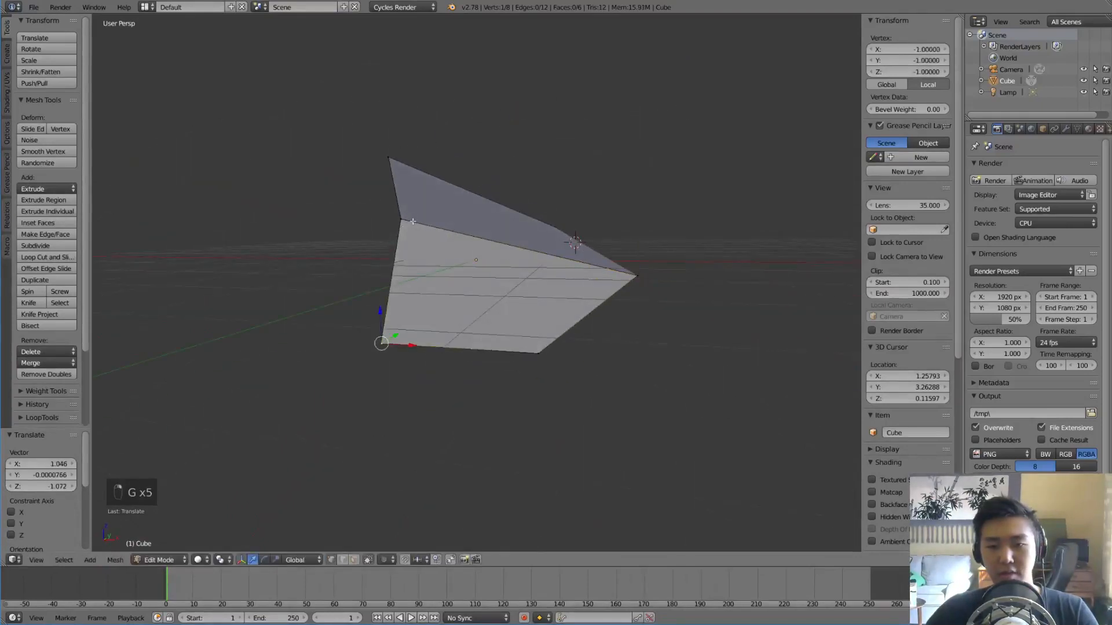
shift+right_click(400, 220)
key(r)
click(377, 184)
Step: Move the selected edge by about X -1.530, Y -0.445, Z -0.242 and scale it up
key(g)
click(264, 204)
key(s)
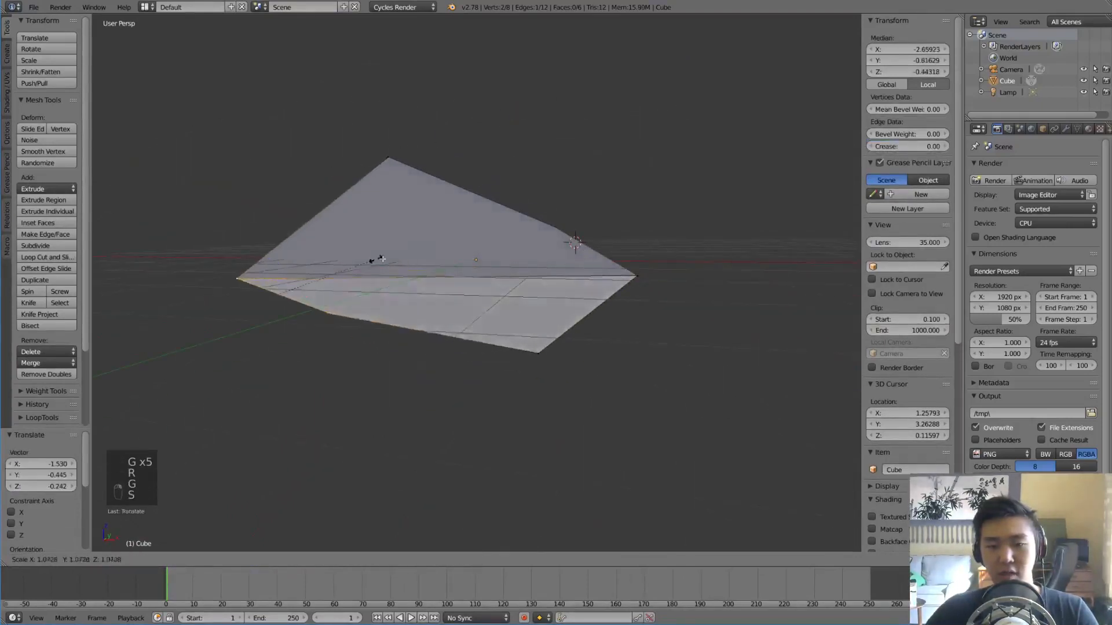
click(616, 189)
Step: Move the enlarged edge again and rotate it by about 22°
key(g)
click(512, 301)
key(r)
click(489, 394)
Step: Move the bottom vertex at X 1, Y 1, Z -1 to about X 1.445, Y 2.324, Z -1.745
middle_drag(490, 392, 400, 387)
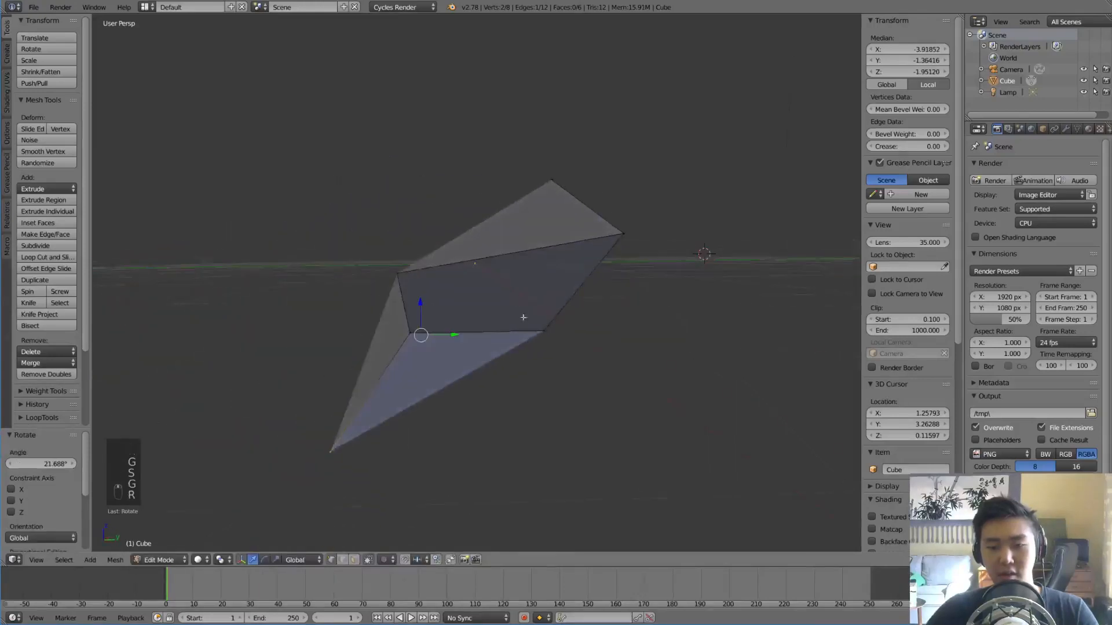
right_drag(536, 347, 543, 332)
right_click(543, 342)
middle_drag(544, 342, 565, 342)
key(g)
click(657, 386)
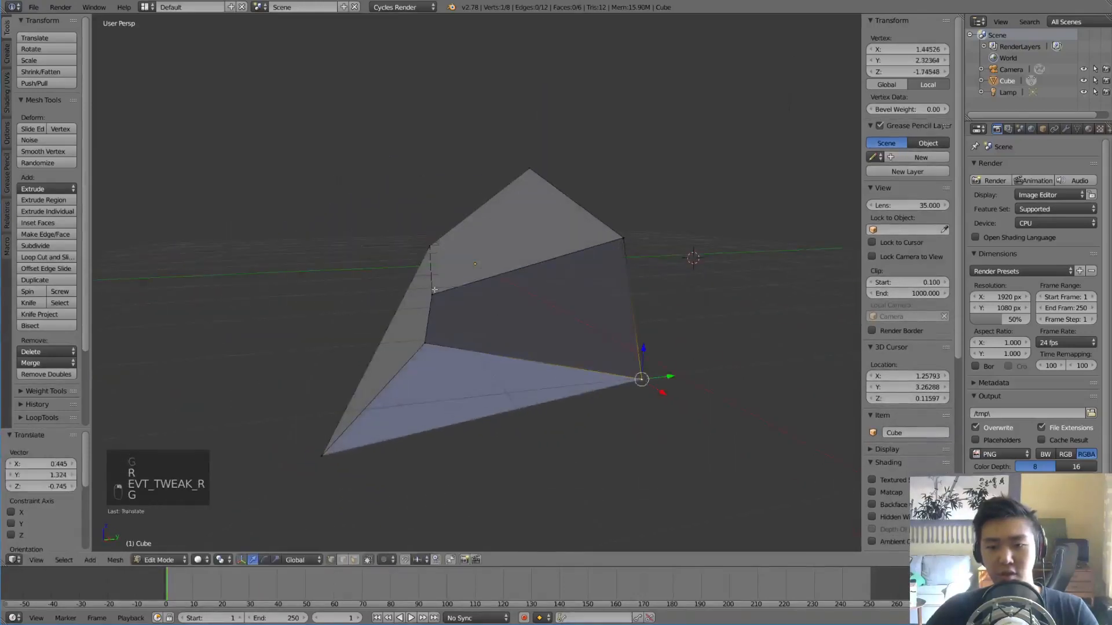
Step: Add a vertex on the opposite side to the selection and scale the two apart by about 2.384
shift+right_click(432, 271)
middle_drag(527, 307, 460, 302)
key(s)
click(714, 251)
middle_drag(714, 251, 813, 253)
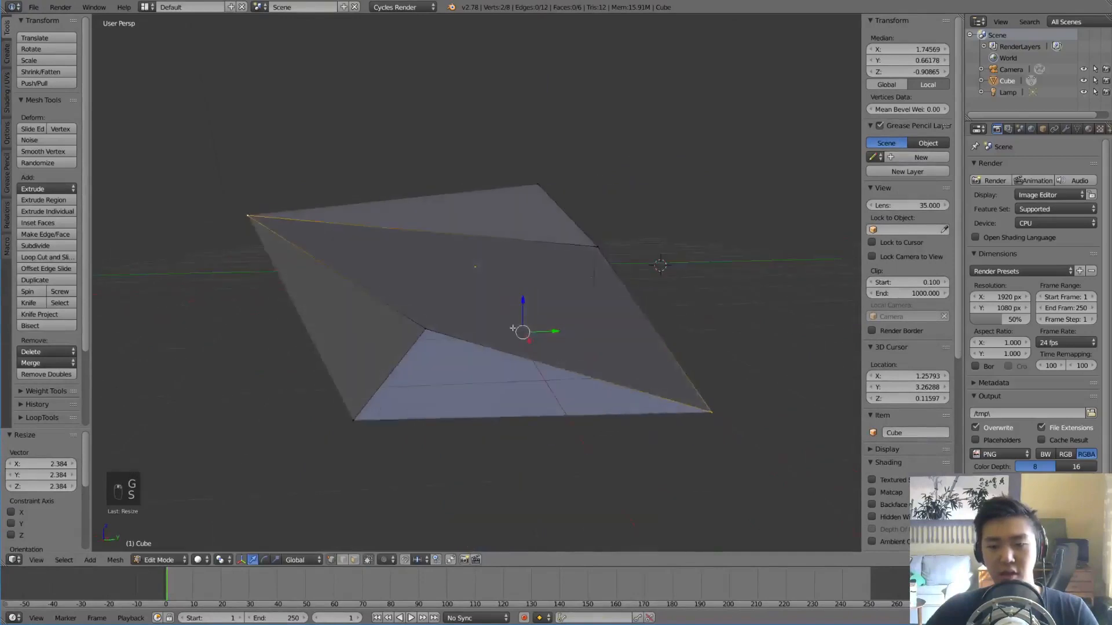
Step: Move the lower middle vertex sideways and an upper vertex to about X 1.260, Y 3.010, Z 1.614
right_click(427, 328)
middle_drag(427, 328, 518, 346)
key(g)
click(582, 335)
right_click(538, 242)
key(g)
click(558, 202)
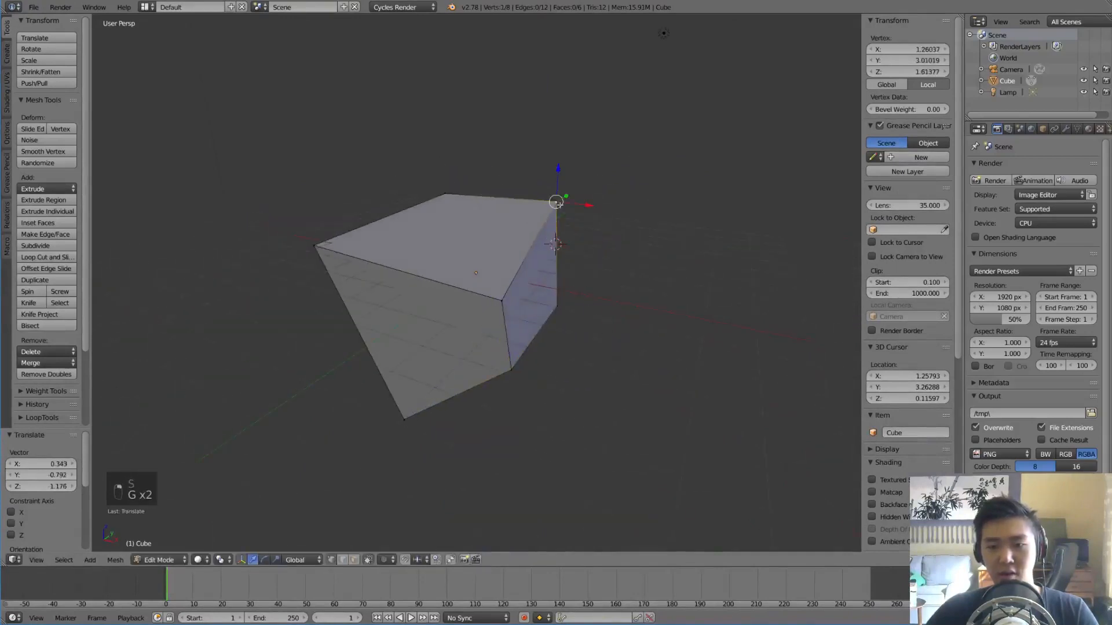
Step: Select the remaining upper back vertex and move it to a new position
right_click(447, 189)
middle_drag(448, 188, 538, 238)
scroll(573, 214, down, 4)
key(g)
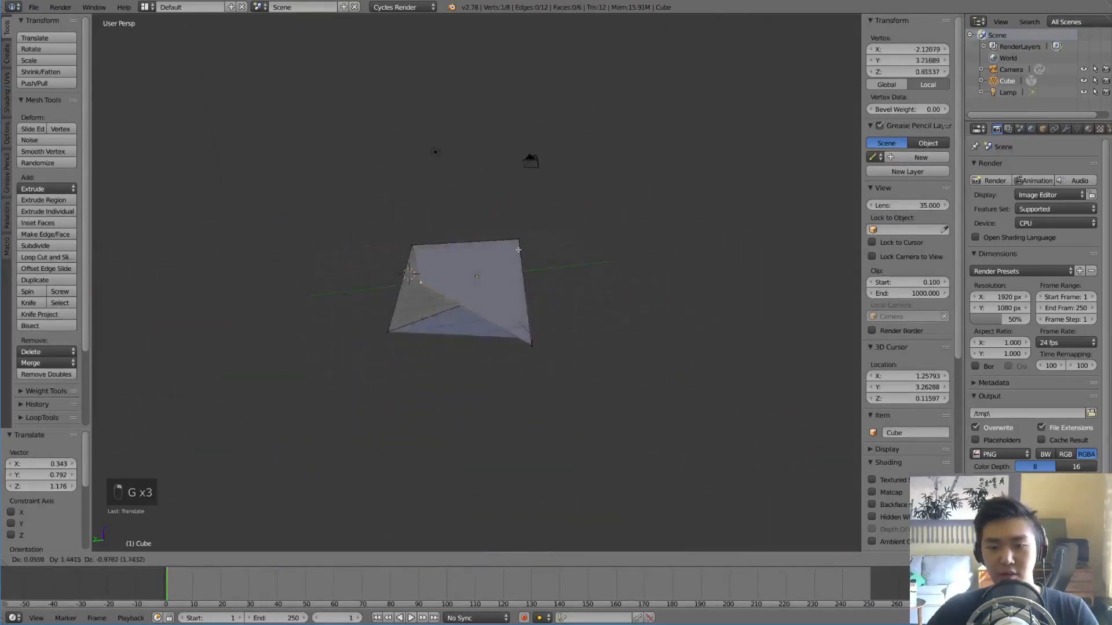
Step: Select a lower vertex and move it in two stages to about X -4.770, Y 2.914, Z -2.121
right_click(439, 317)
middle_drag(407, 317, 397, 294)
key(g)
click(368, 322)
middle_drag(483, 283, 661, 317)
key(g)
click(637, 324)
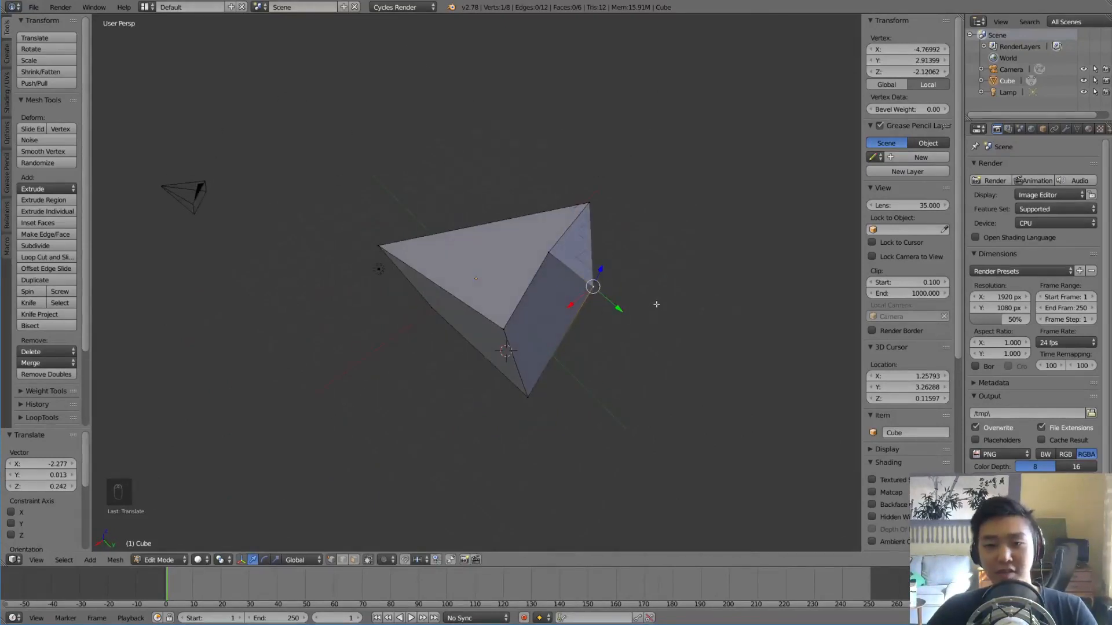
Step: Reset the vertex selection, select a single outer vertex and move it with motion locked to the global XY plane
key(a)
key(a)
middle_drag(650, 305, 490, 398)
key(alt+g)
right_click(343, 385)
key(g)
key(shift+z)
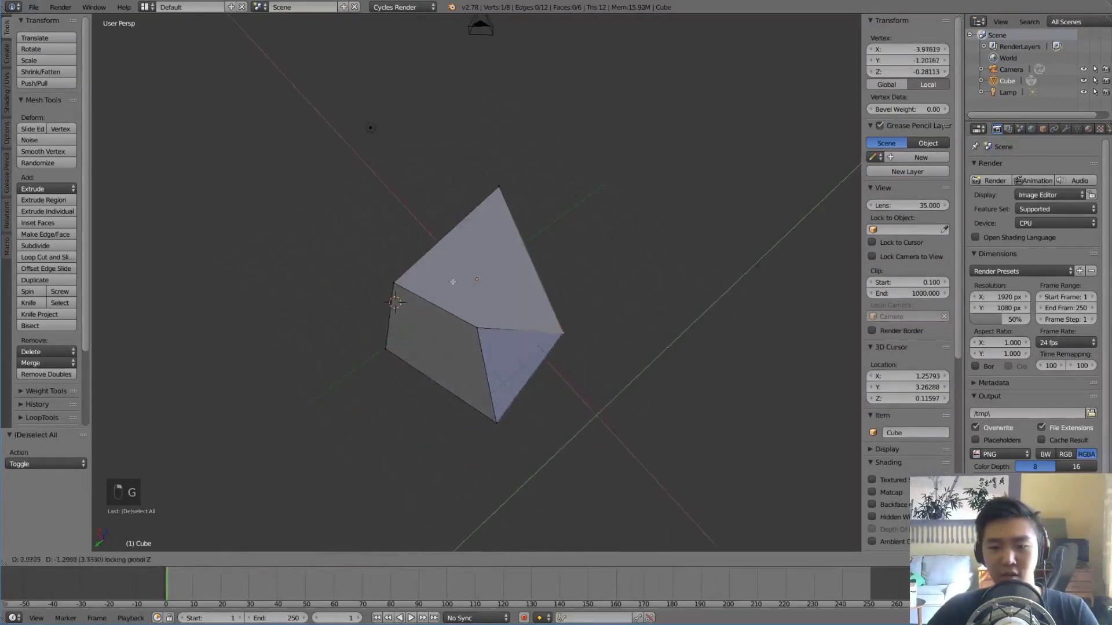
click(477, 247)
Step: Move a lower vertex freely to about X 2.520, Y -2.608, Z -2.822
middle_drag(477, 247, 527, 256)
middle_drag(498, 313, 458, 328)
key(g)
click(422, 345)
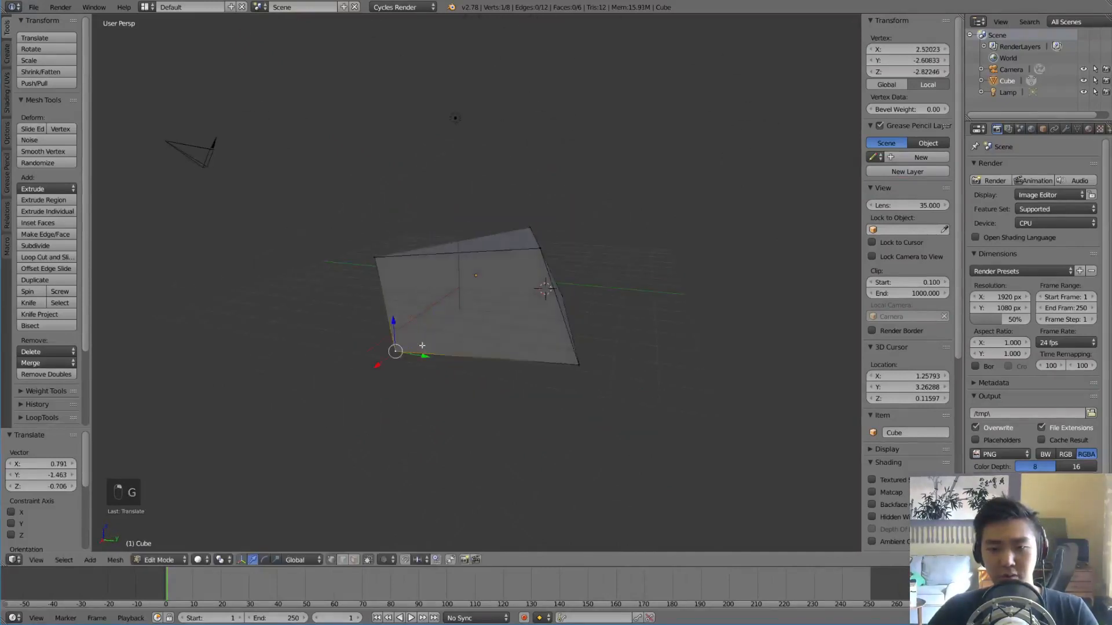
Step: Undo the cube's vertex edits one after another, going back as far as the undo history allows
middle_drag(579, 377, 622, 322)
key(ctrl+z)
key(ctrl+z)
key(ctrl+z)
key(ctrl+z)
key(ctrl+z)
key(ctrl+z)
key(ctrl+z)
key(ctrl+z)
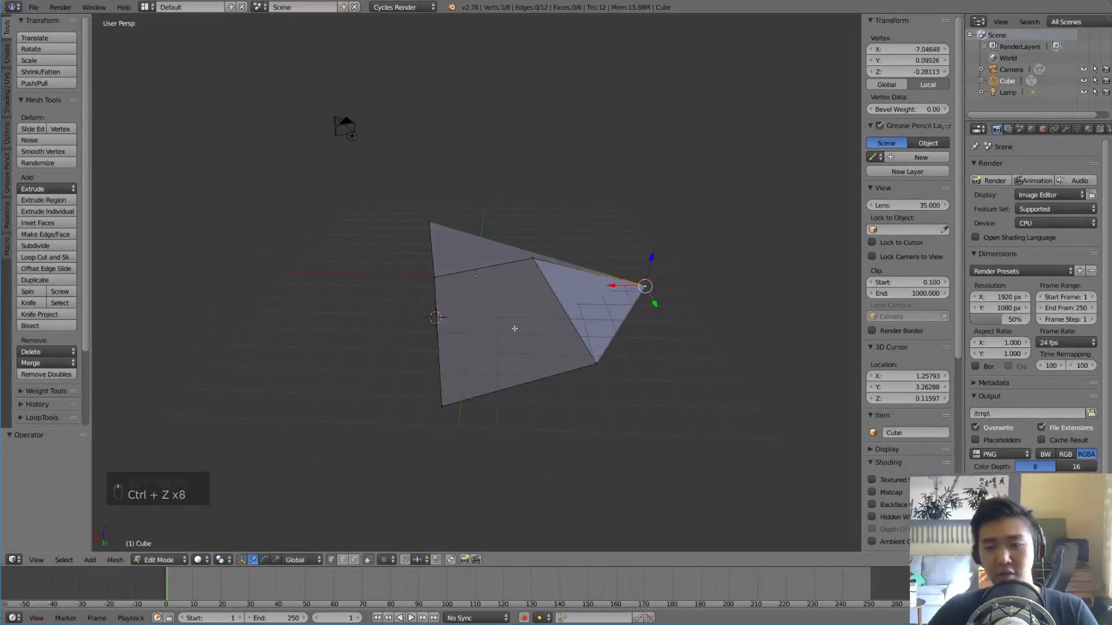
key(ctrl+z)
key(ctrl+z)
key(ctrl+z)
key(ctrl+z)
key(ctrl+z)
key(ctrl+z)
key(ctrl+z)
key(ctrl+z)
key(ctrl+z)
key(ctrl+z)
key(ctrl+z)
key(ctrl+z)
middle_drag(450, 330, 596, 326)
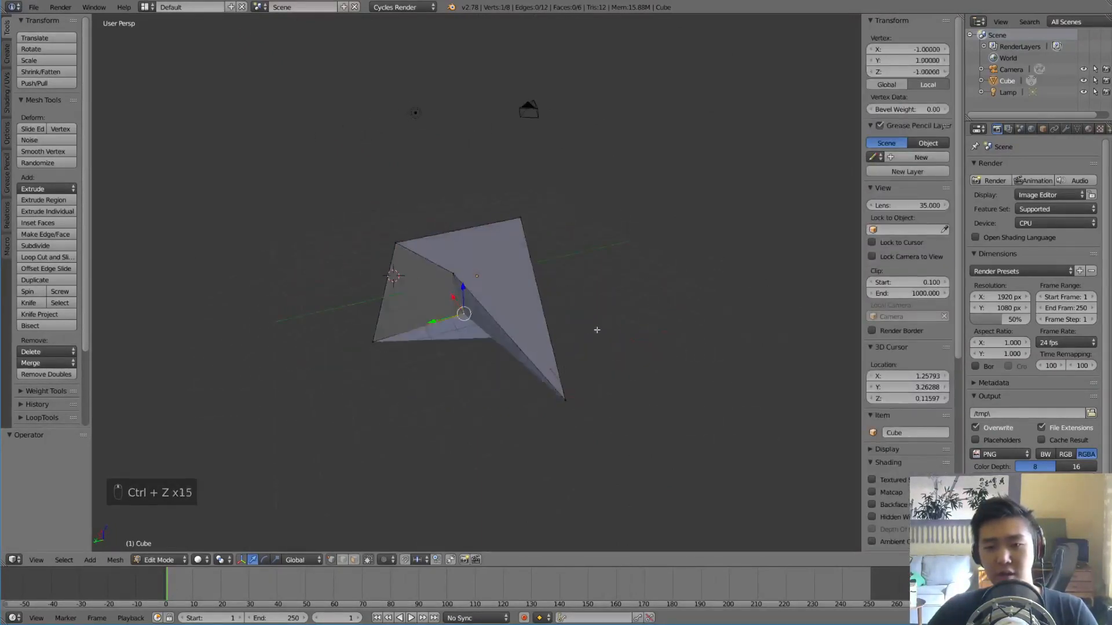
key(ctrl+z)
key(ctrl+z)
key(ctrl+z)
key(ctrl+z)
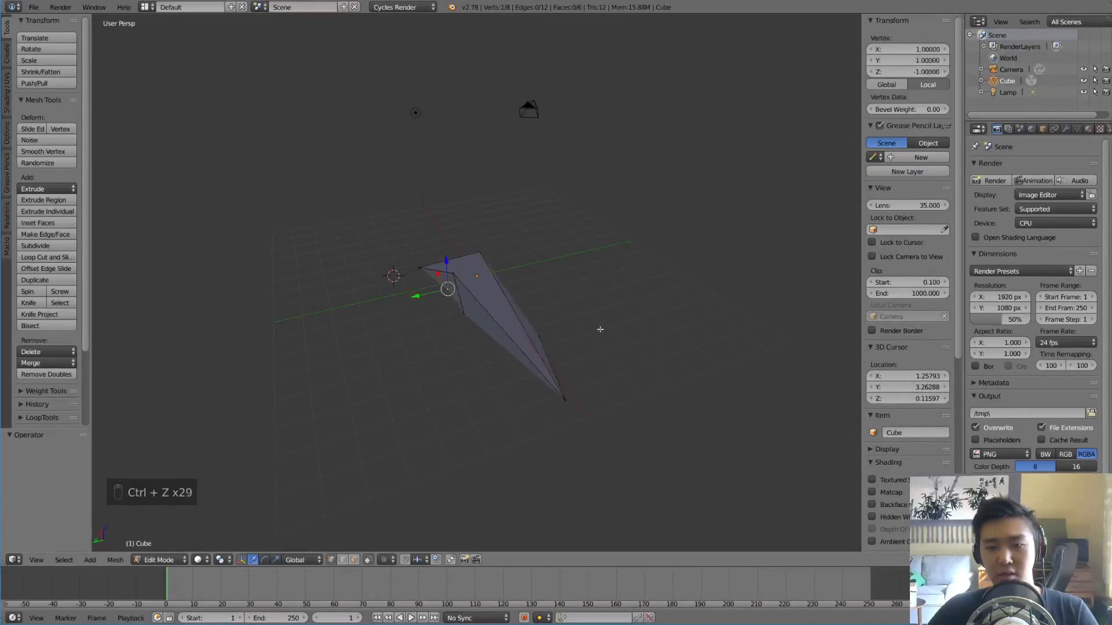
key(ctrl+z)
key(ctrl+z)
key(ctrl+z)
key(ctrl+z)
key(ctrl+z)
key(ctrl+z)
key(ctrl+z)
key(ctrl+z)
key(ctrl+z)
middle_drag(599, 325, 496, 320)
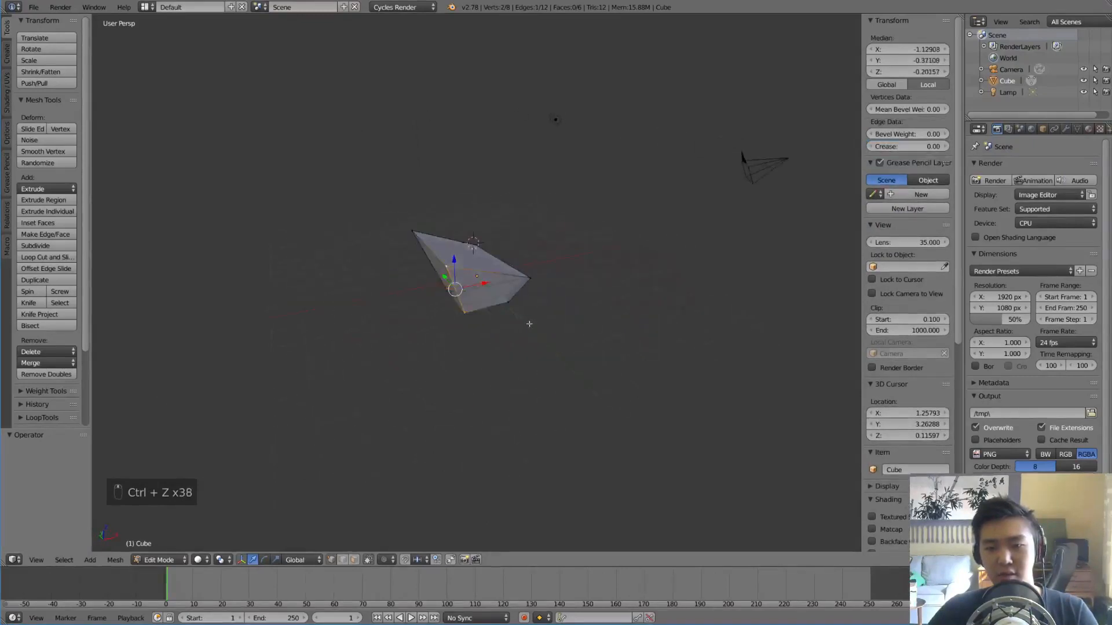
key(ctrl+z)
key(ctrl+z)
key(ctrl+z)
key(ctrl+z)
key(ctrl+z)
key(ctrl+z)
key(ctrl+z)
key(ctrl+z)
middle_drag(580, 323, 650, 313)
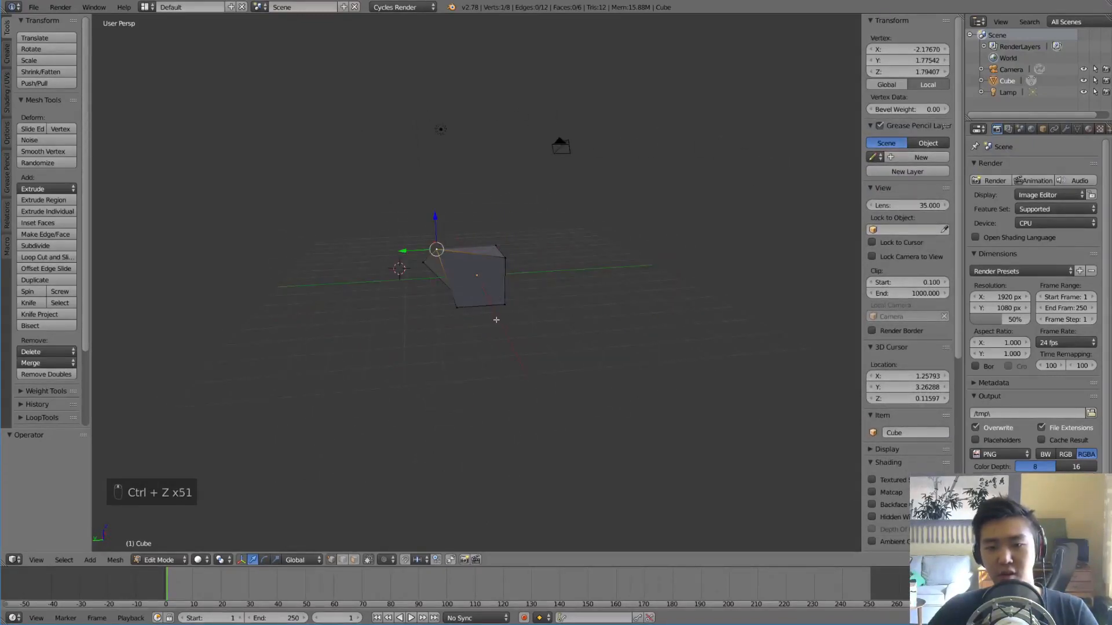
key(ctrl+z)
key(ctrl+z)
key(ctrl+z)
key(ctrl+z)
middle_drag(497, 319, 523, 317)
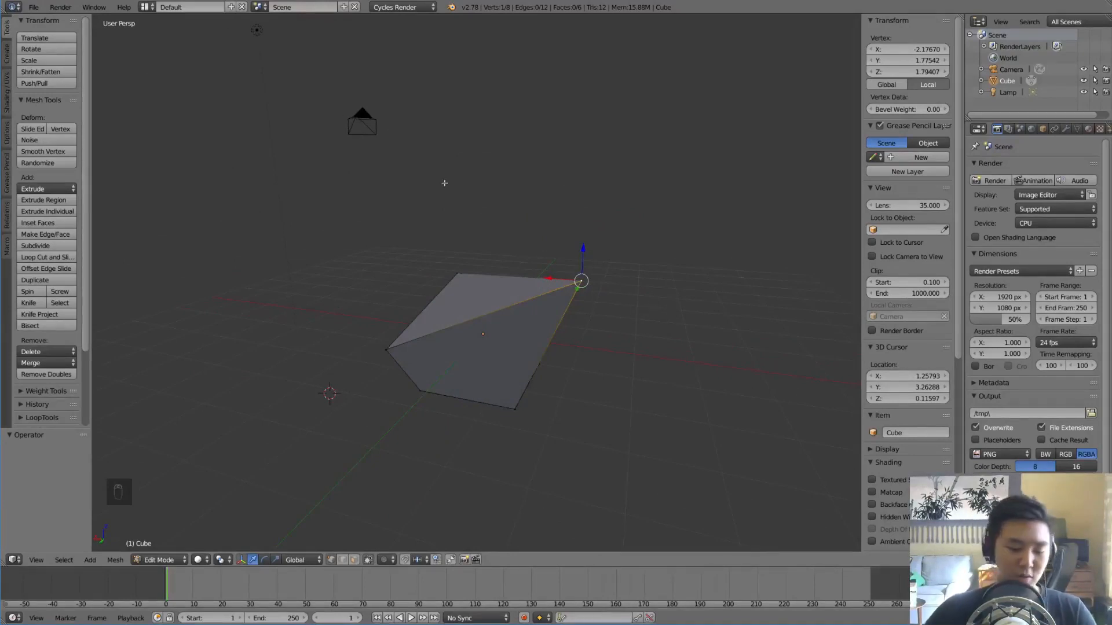
Step: Check the global undo Steps setting in the Editing section of the User Preferences and close the preferences
key(ctrl+alt+u)
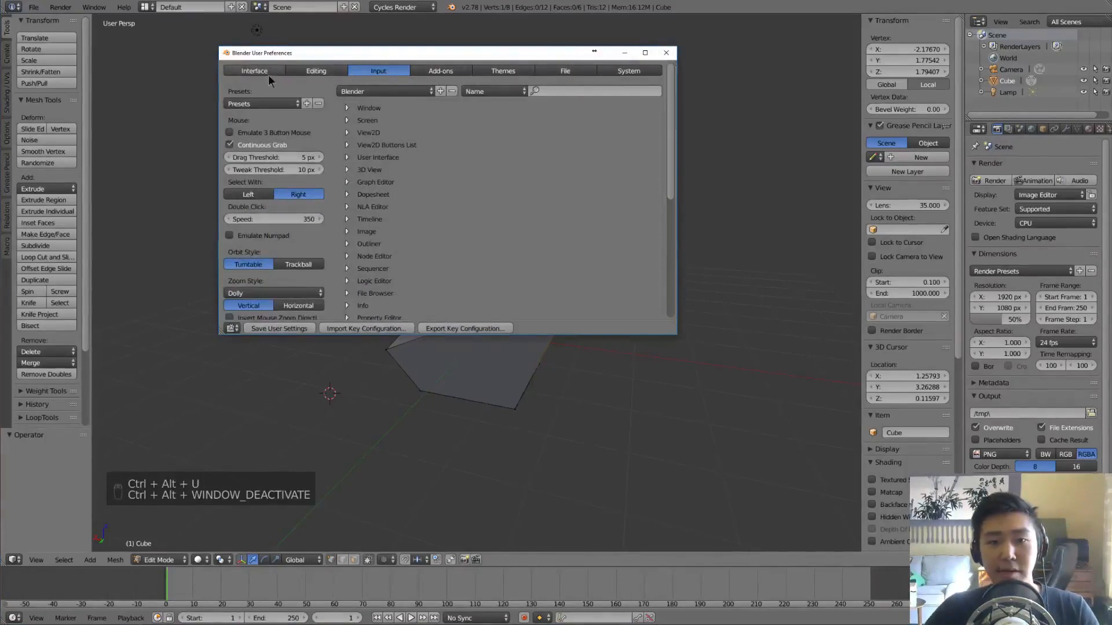
click(290, 71)
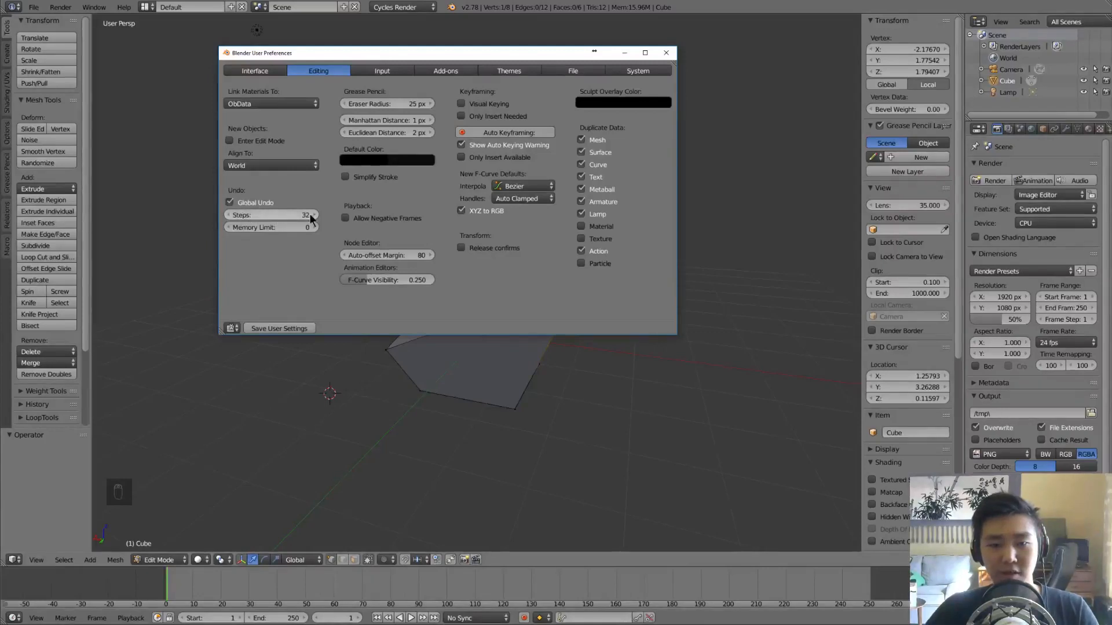
click(665, 54)
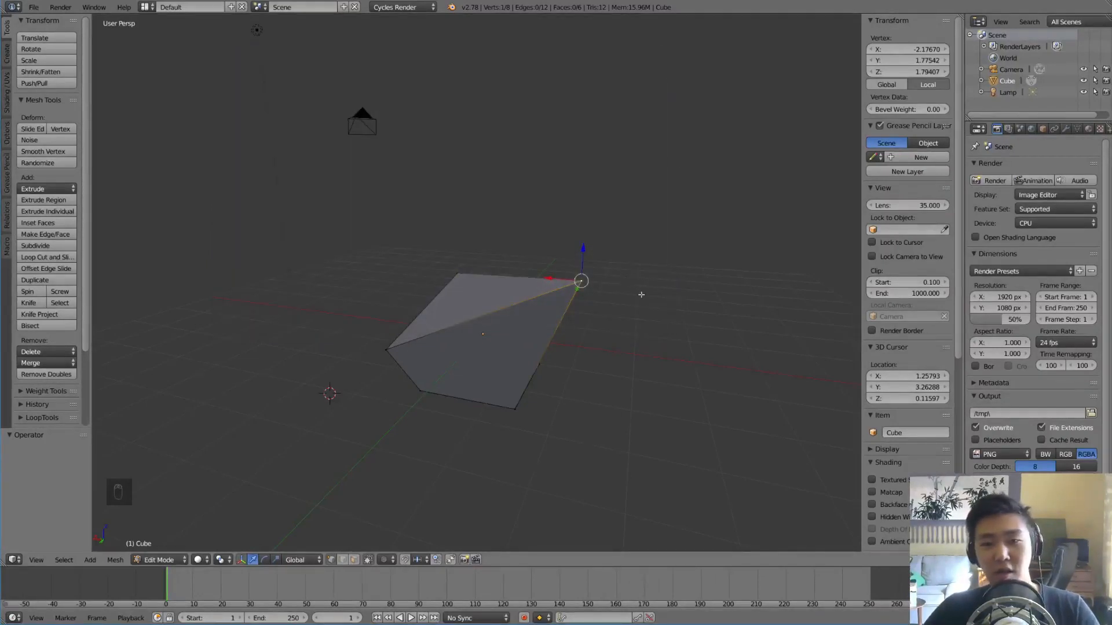
Step: Select the outer upper vertex and move it freely to about X 0.706, Y 3.839, Z -0.046
middle_drag(645, 338, 584, 330)
right_click(382, 316)
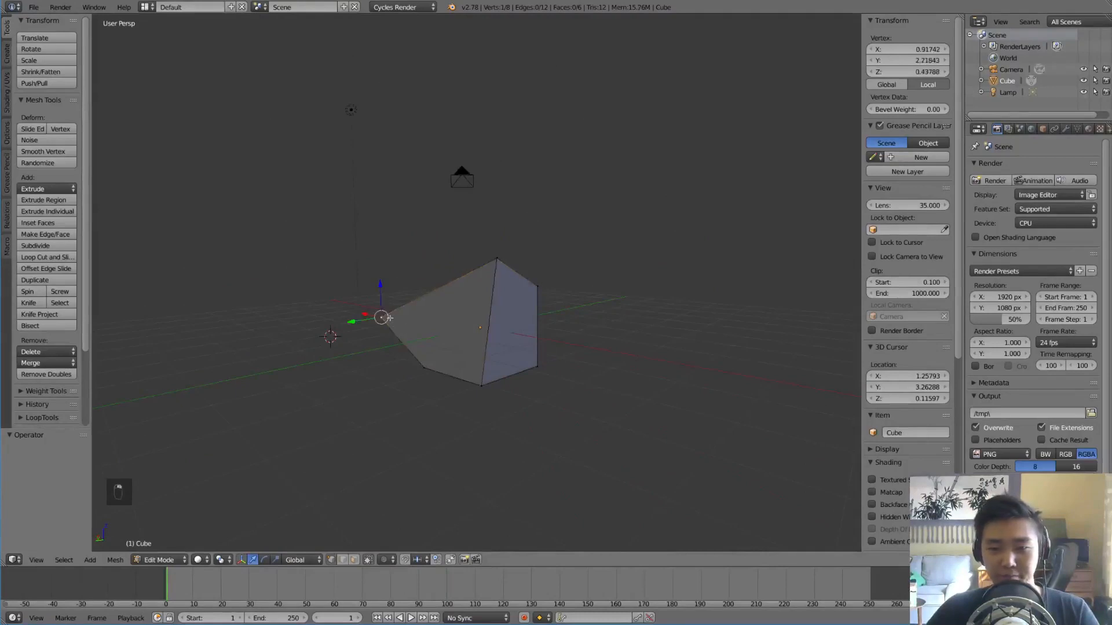
middle_drag(383, 315, 543, 363)
key(g)
click(652, 362)
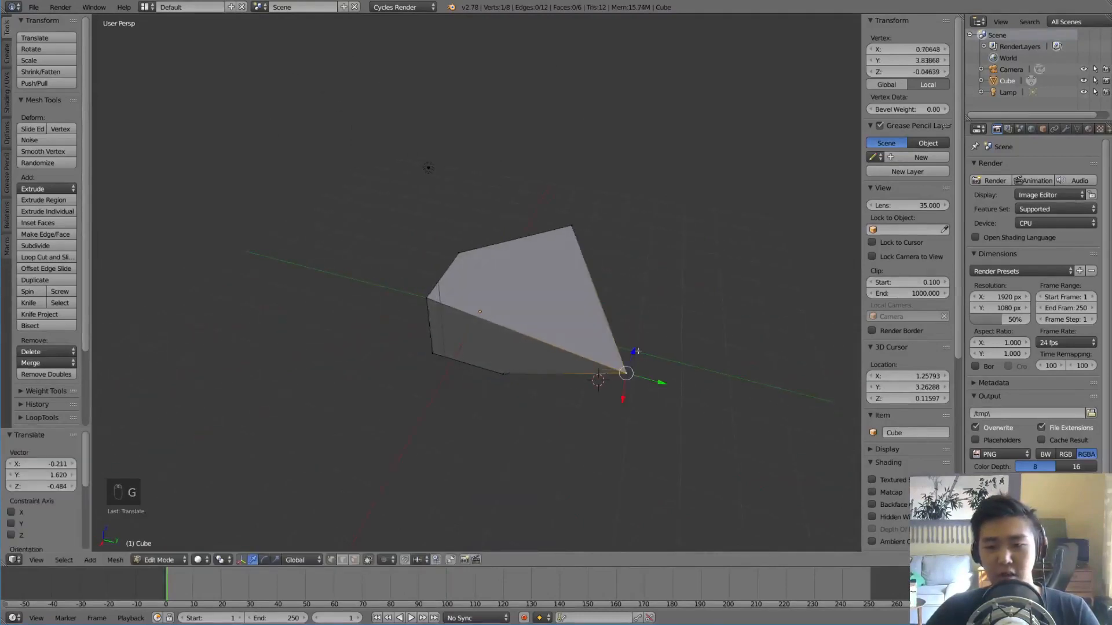
Step: Select two more upper vertices in turn and move each freely, the first by about X -0.011, Y 2.165, Z -0.954
right_click(572, 227)
key(g)
click(649, 271)
right_click(459, 255)
middle_drag(460, 254, 510, 246)
key(g)
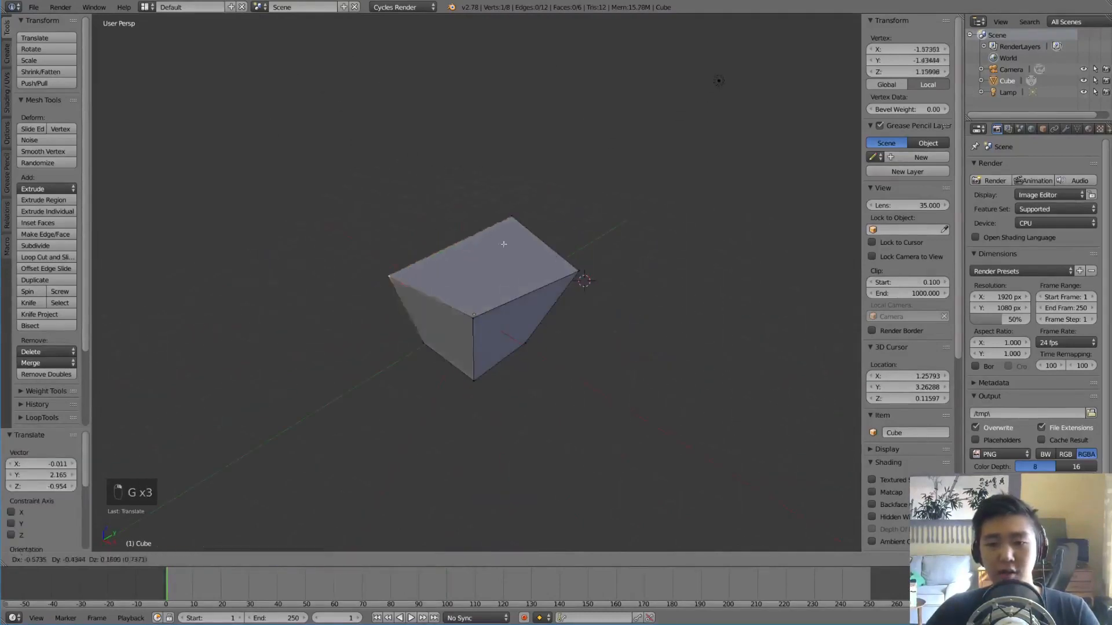
click(404, 210)
Step: Select the remaining upper corner vertex and move it by about X -0.090, Y -2.641, Z -0.405
right_click(471, 317)
middle_drag(472, 316, 593, 333)
key(g)
click(476, 353)
Step: Select the lower vertex at 1, -1, -1 and move it by about X 0.998, Y -0.121, Z -1.260, and move a neighbouring lower vertex
right_click(443, 375)
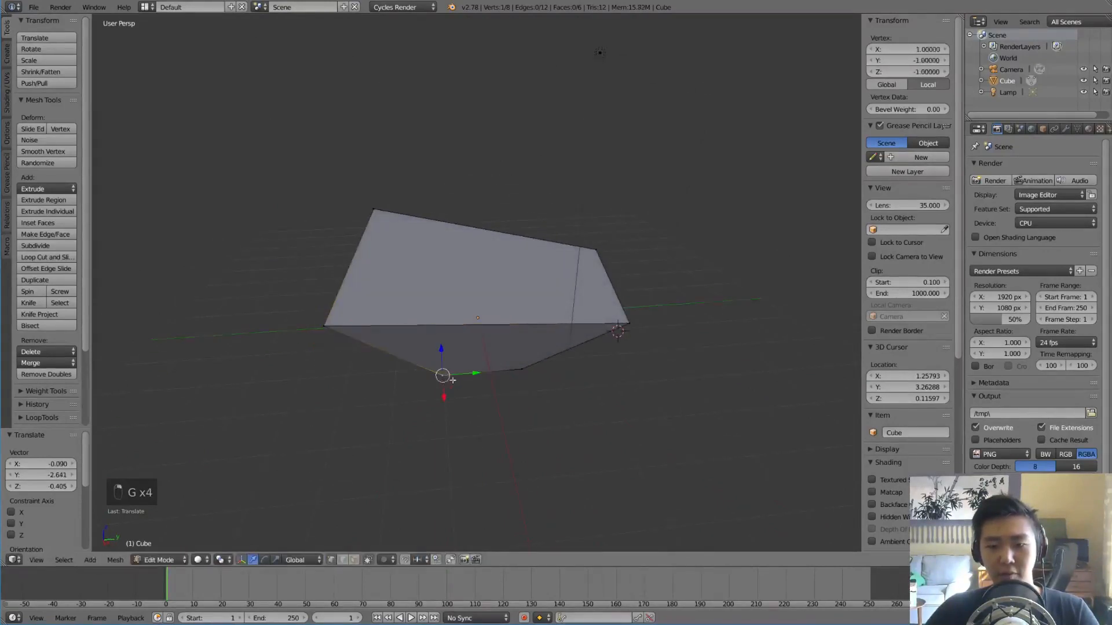
middle_drag(443, 375, 581, 417)
key(g)
click(515, 381)
middle_drag(469, 404, 579, 437)
key(g)
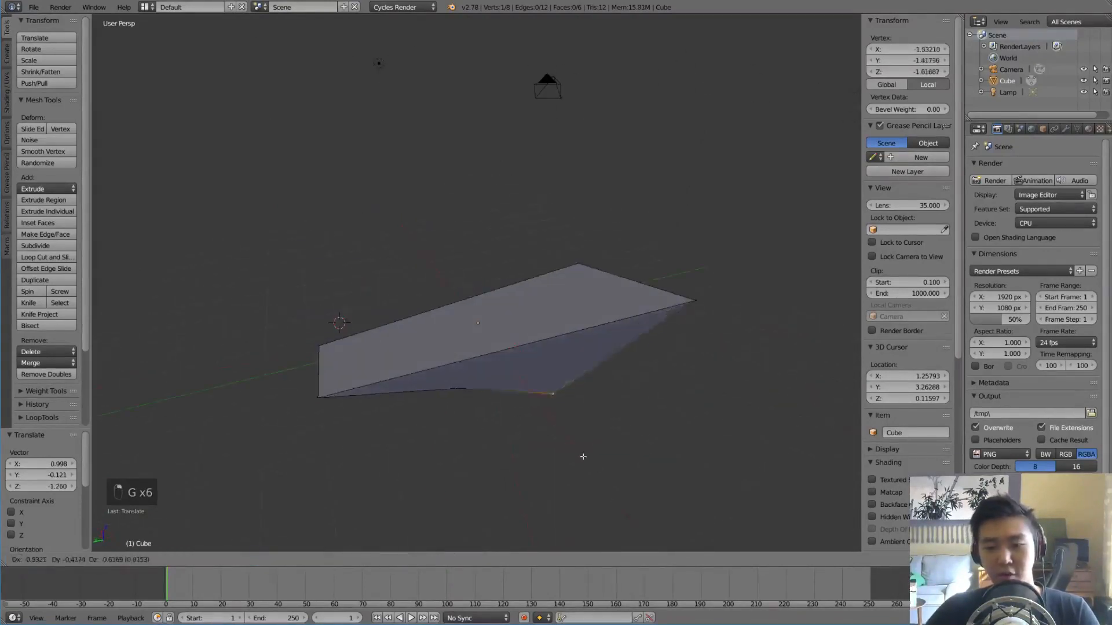
click(605, 477)
Step: Select another lower vertex and move it freely to about X -1.151, Y 3.034, Z -2.463
right_click(462, 398)
middle_drag(461, 397, 579, 385)
key(g)
click(333, 425)
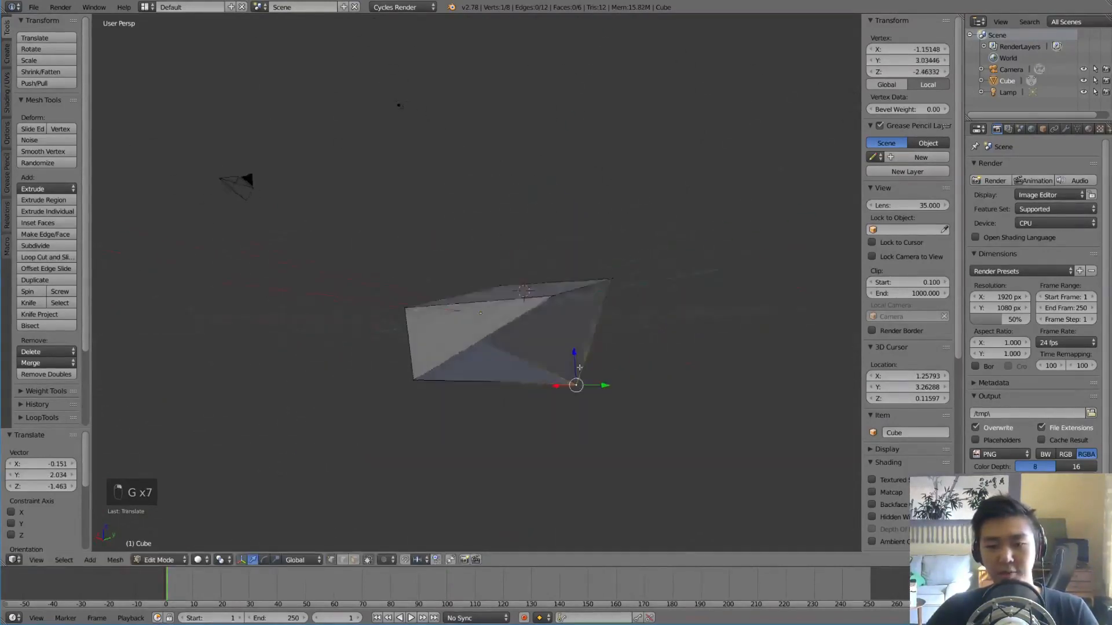
Step: Undo the latest moves of the lower vertices
key(ctrl+z)
key(ctrl+z)
key(ctrl+z)
key(ctrl+z)
key(ctrl+z)
key(ctrl+z)
key(ctrl+z)
key(ctrl+z)
middle_drag(516, 367, 500, 406)
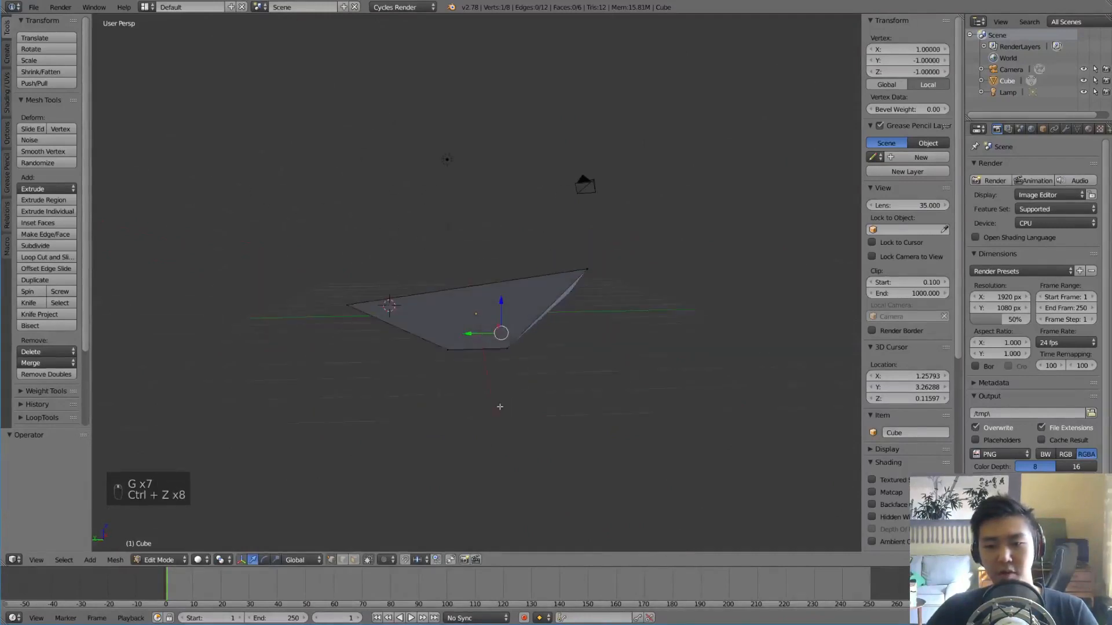
Step: Redo several of the undone lower-vertex edits
key(ctrl+shift+z)
key(ctrl+shift+z)
key(ctrl+shift+z)
key(ctrl+shift+z)
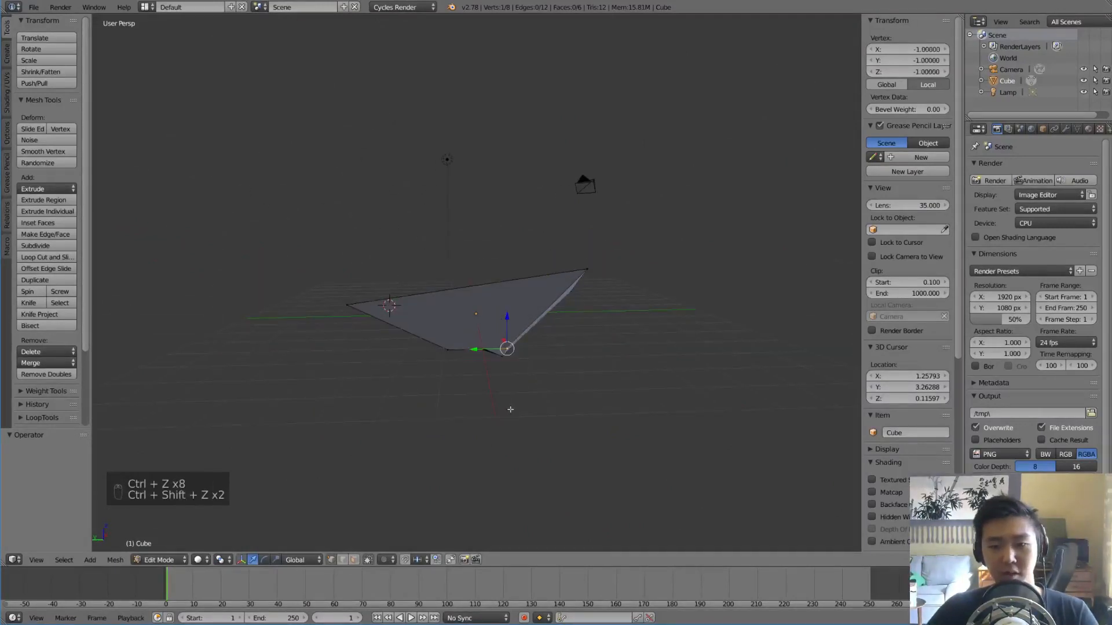
Step: Undo the vertex edits that were just redone
middle_drag(512, 407, 466, 407)
key(ctrl+z)
key(ctrl+z)
key(ctrl+z)
key(ctrl+z)
Step: Step forward through the vertex edits again with redo and back again with undo
middle_drag(559, 408, 486, 390)
key(ctrl+shift+z)
key(ctrl+shift+z)
key(ctrl+shift+z)
key(ctrl+z)
key(ctrl+z)
key(ctrl+z)
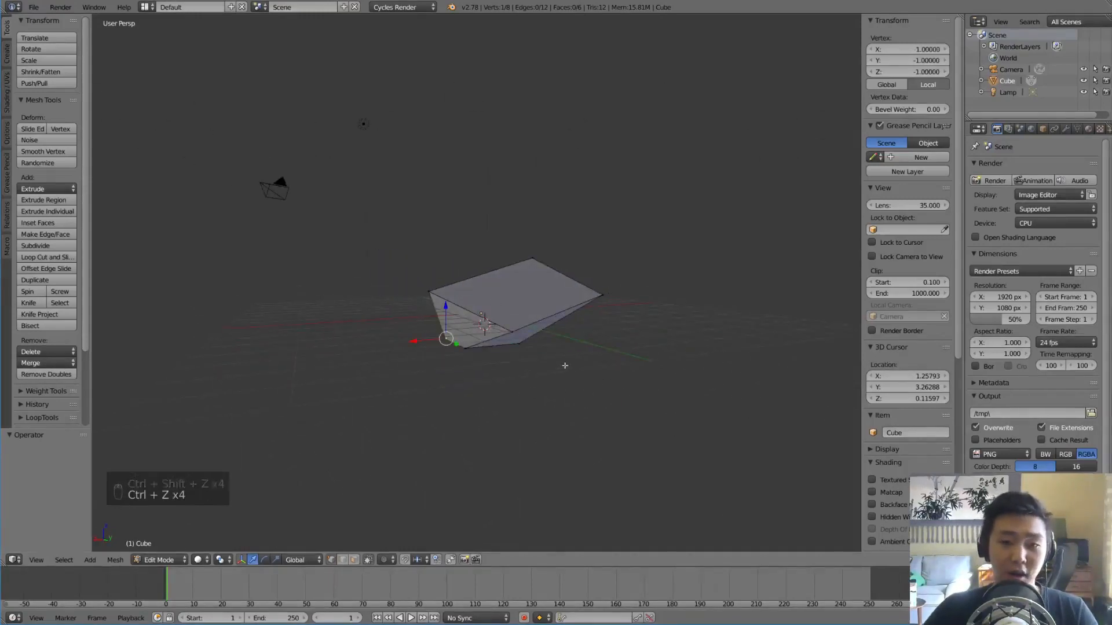
Step: Undo the remaining vertex edits of the cube, stepping back through the Edit Mode history
middle_drag(566, 364, 471, 363)
key(ctrl+z)
key(ctrl+z)
key(ctrl+z)
key(ctrl+z)
key(ctrl+z)
key(ctrl+z)
key(ctrl+z)
key(ctrl+z)
key(ctrl+z)
key(ctrl+z)
middle_drag(558, 377, 433, 339)
key(ctrl+z)
key(ctrl+z)
key(ctrl+z)
key(ctrl+z)
key(ctrl+z)
Step: Redo the whole run of undone vertex edits on the cube
key(ctrl+shift+z)
key(ctrl+shift+z)
key(ctrl+shift+z)
key(ctrl+shift+z)
key(ctrl+shift+z)
key(ctrl+shift+z)
key(ctrl+shift+z)
key(ctrl+shift+z)
key(ctrl+shift+z)
key(ctrl+shift+z)
key(ctrl+shift+z)
key(ctrl+shift+z)
key(ctrl+shift+z)
key(ctrl+shift+z)
key(ctrl+shift+z)
key(ctrl+shift+z)
key(ctrl+shift+z)
key(ctrl+shift+z)
key(ctrl+shift+z)
Step: Step back through several vertex edits with undo and restore them with redo
key(ctrl+z)
key(ctrl+z)
key(ctrl+z)
key(ctrl+z)
key(ctrl+z)
key(ctrl+z)
key(ctrl+z)
key(ctrl+z)
key(ctrl+shift+z)
key(ctrl+shift+z)
key(ctrl+shift+z)
key(ctrl+shift+z)
key(ctrl+shift+z)
key(ctrl+shift+z)
key(ctrl+shift+z)
Step: Undo the most recent vertex edits on the cube once more
key(ctrl+z)
key(ctrl+z)
key(ctrl+z)
key(ctrl+z)
key(ctrl+z)
key(ctrl+z)
key(ctrl+z)
key(ctrl+z)
key(ctrl+z)
Step: Redo all undone vertex edits up to the most recent one
key(ctrl+shift+z)
key(ctrl+shift+z)
key(ctrl+shift+z)
key(ctrl+shift+z)
key(ctrl+shift+z)
key(ctrl+shift+z)
key(ctrl+shift+z)
key(ctrl+shift+z)
key(ctrl+shift+z)
key(ctrl+shift+z)
key(ctrl+shift+z)
key(ctrl+shift+z)
key(ctrl+shift+z)
key(ctrl+shift+z)
key(ctrl+shift+z)
key(ctrl+shift+z)
key(ctrl+shift+z)
key(ctrl+shift+z)
key(ctrl+shift+z)
Step: Move two corner vertices freely one after the other, the second by about X -0.16, Y -1.98, Z 1.19
right_click(450, 342)
key(g)
click(419, 387)
middle_drag(421, 379, 549, 363)
right_click(581, 340)
key(g)
click(526, 298)
middle_drag(526, 298, 609, 353)
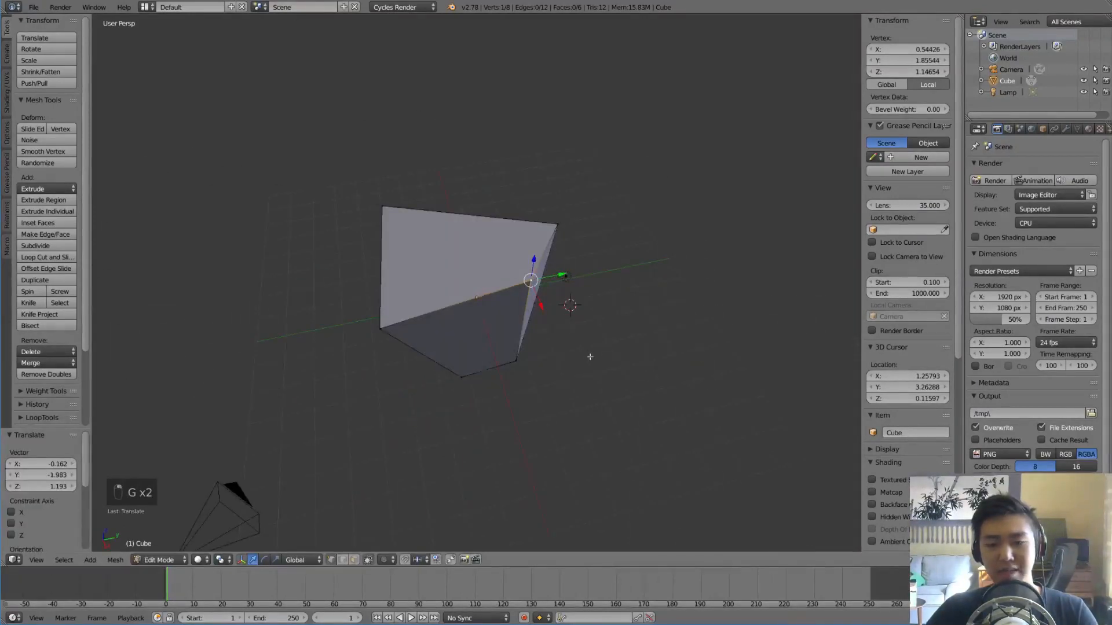
Step: Switch the deformed cube to Object Mode and undo its whole Edit Mode session at once
key(Tab)
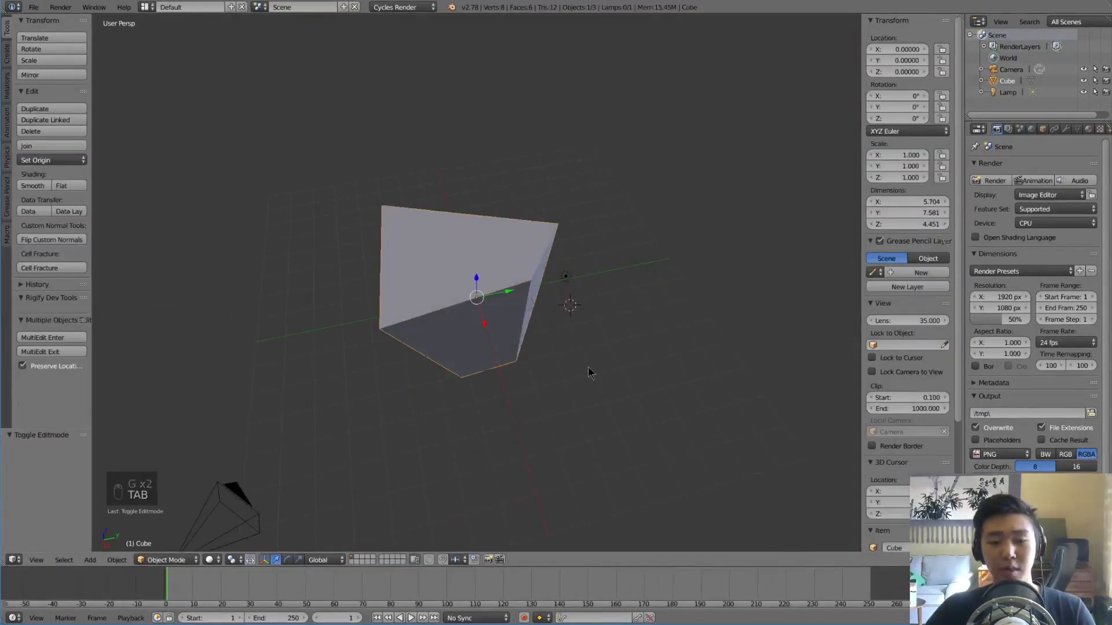
mouse_move(504, 377)
middle_down()
mouse_move(557, 386)
mouse_move(643, 367)
mouse_move(643, 429)
mouse_move(603, 398)
mouse_move(701, 368)
mouse_move(491, 375)
mouse_move(544, 390)
mouse_move(402, 405)
mouse_move(519, 390)
mouse_move(495, 363)
middle_up()
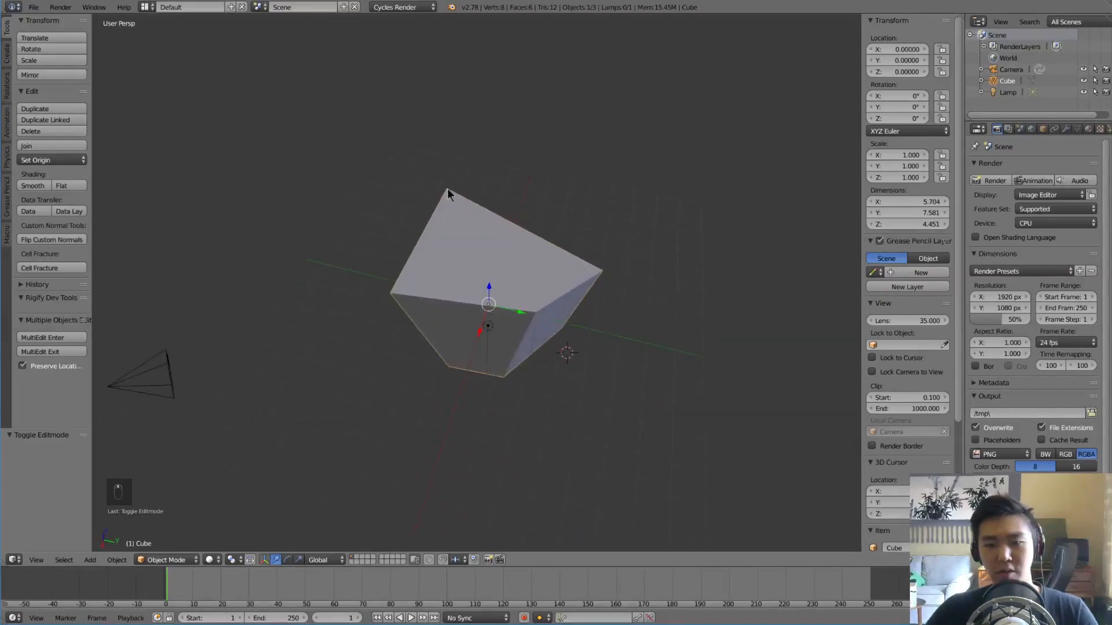
middle_drag(489, 281, 485, 364)
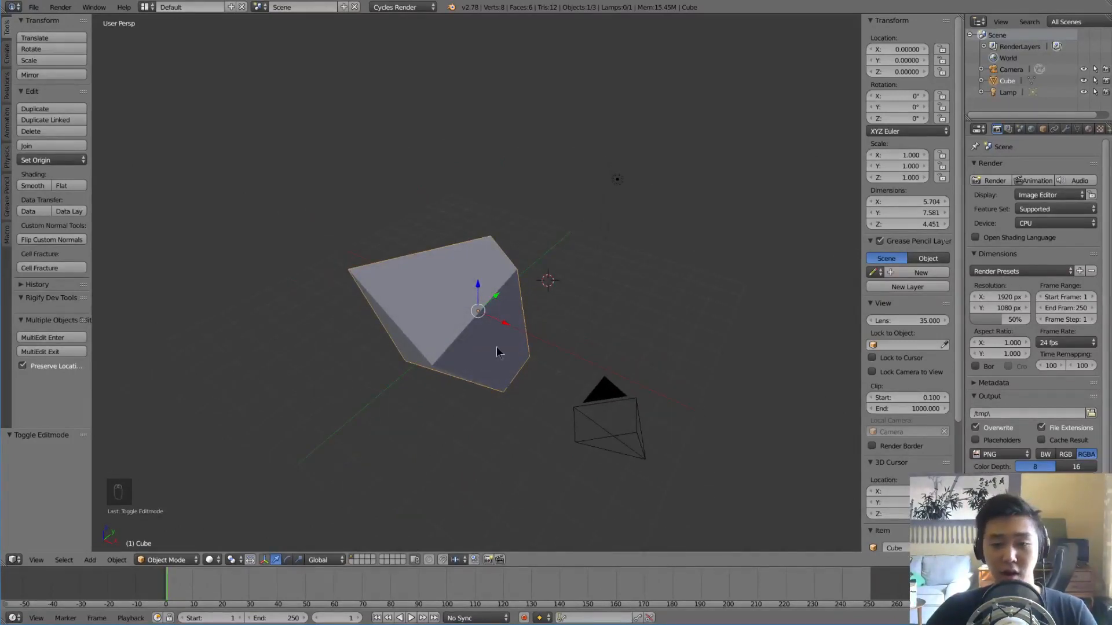
key(ctrl+z)
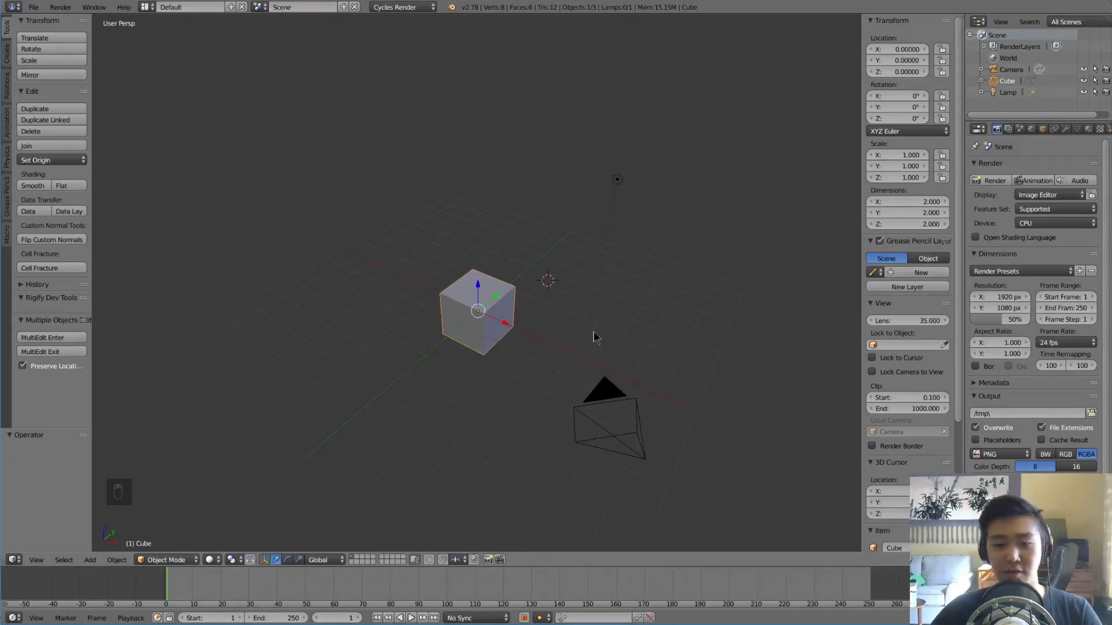
Step: Redo the cube's whole Edit Mode session from Object Mode
mouse_move(581, 310)
middle_down()
mouse_move(620, 320)
mouse_move(598, 325)
middle_up()
scroll(621, 320, up, 2)
key(ctrl+shift+z)
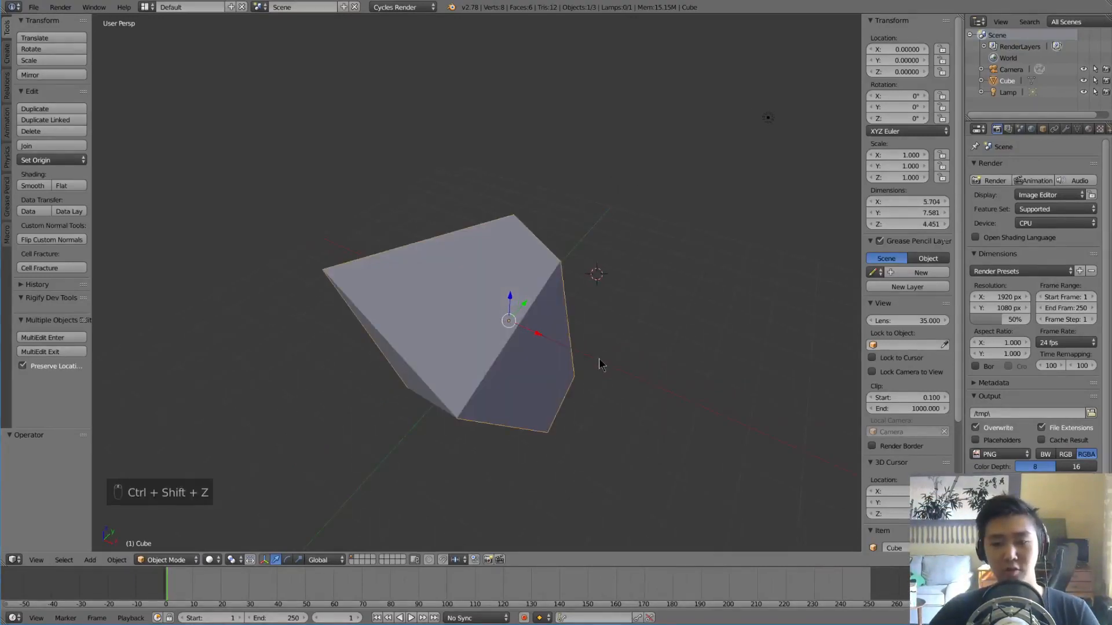
Step: Re-enter Edit Mode on the deformed cube and try to undo the individual vertex moves of the previous session
middle_drag(601, 362, 381, 387)
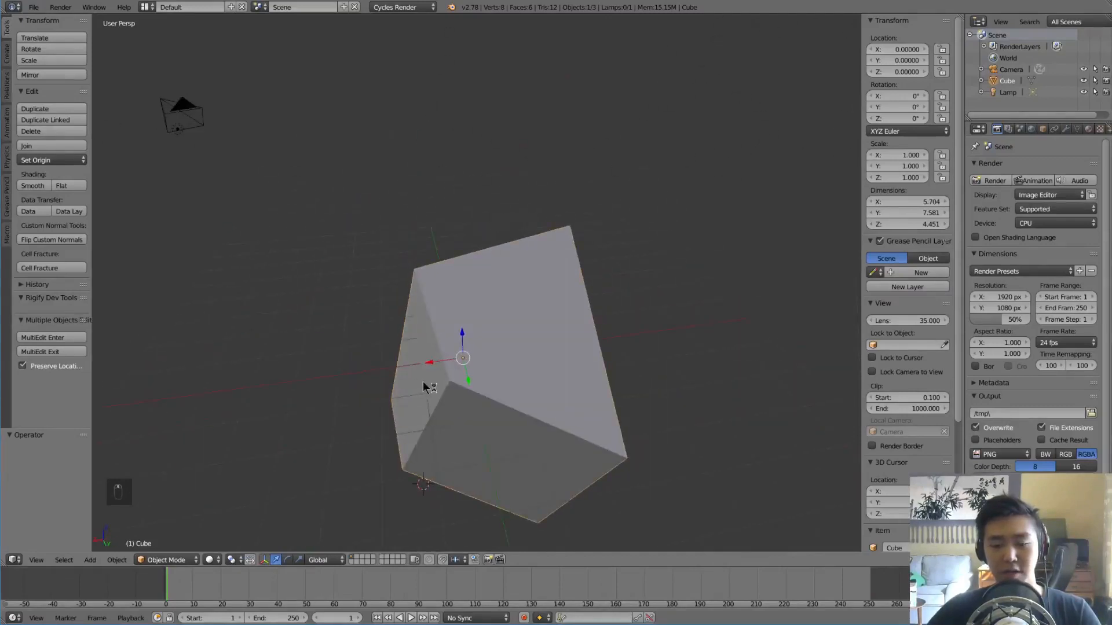
key(Tab)
middle_drag(462, 342, 515, 329)
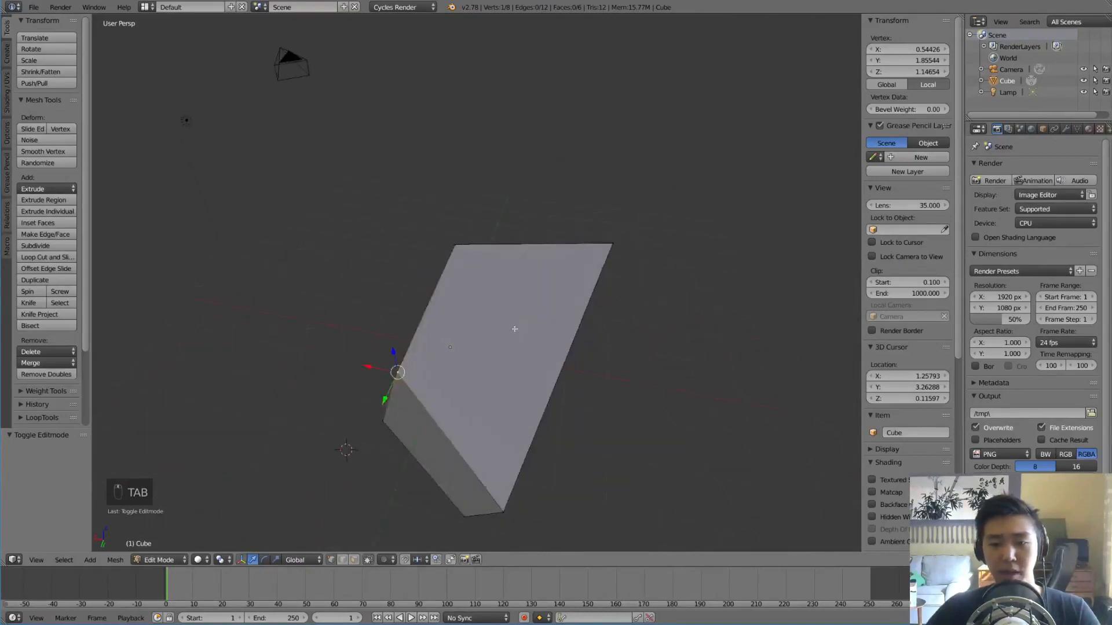
key(ctrl+z)
key(ctrl+z)
key(ctrl+z)
key(ctrl+z)
key(ctrl+z)
key(ctrl+z)
key(ctrl+z)
key(ctrl+z)
key(ctrl+z)
key(ctrl+z)
key(ctrl+z)
key(ctrl+z)
key(ctrl+z)
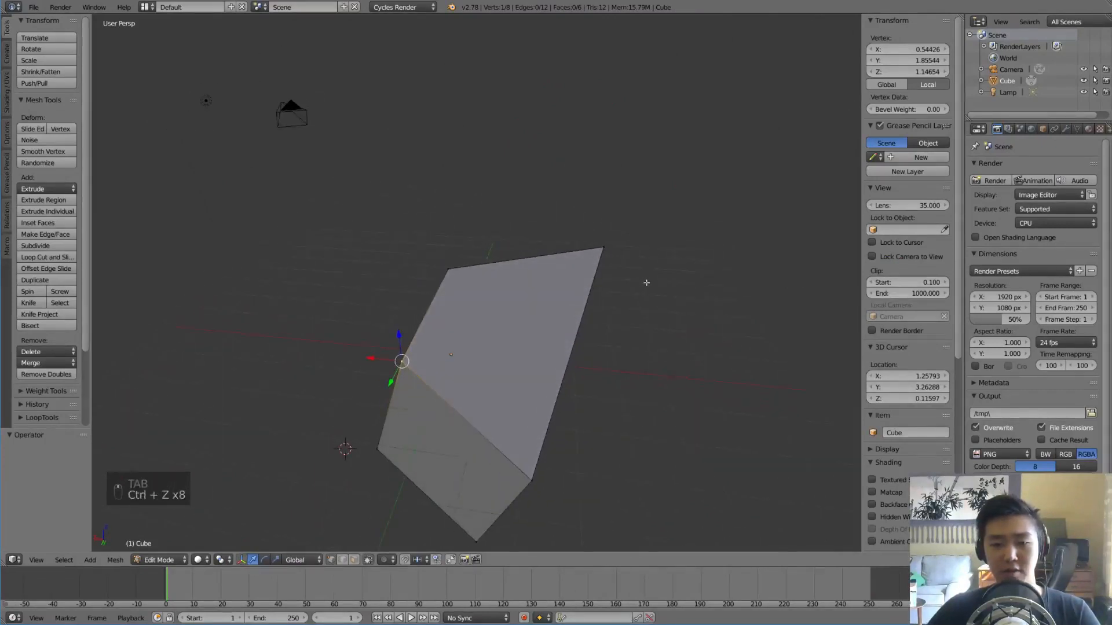
middle_drag(514, 362, 592, 356)
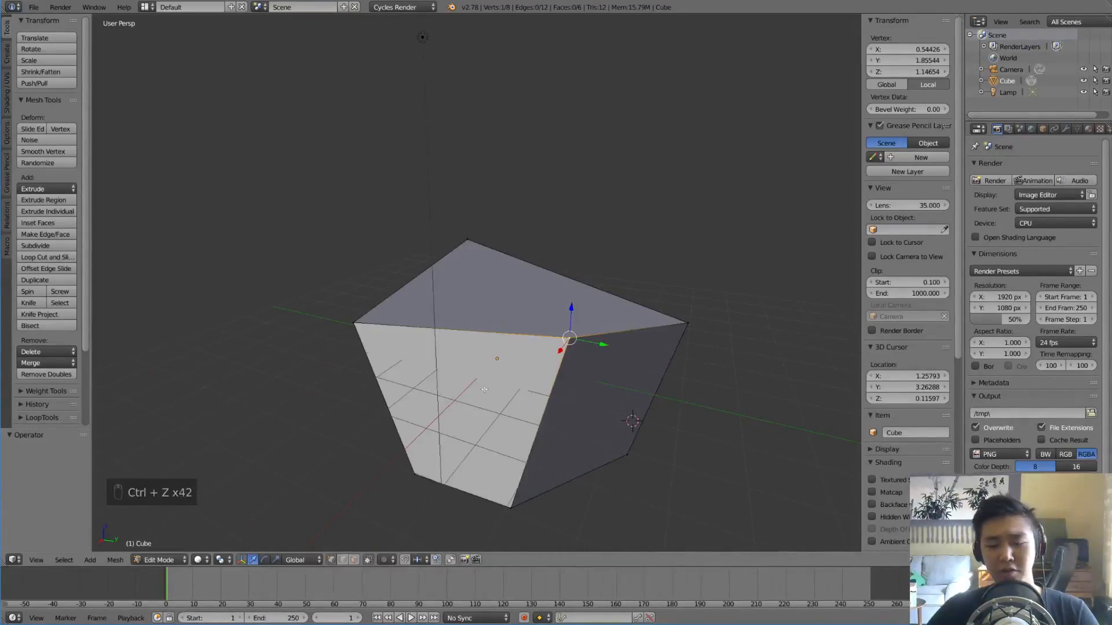
key(ctrl+z)
key(ctrl+z)
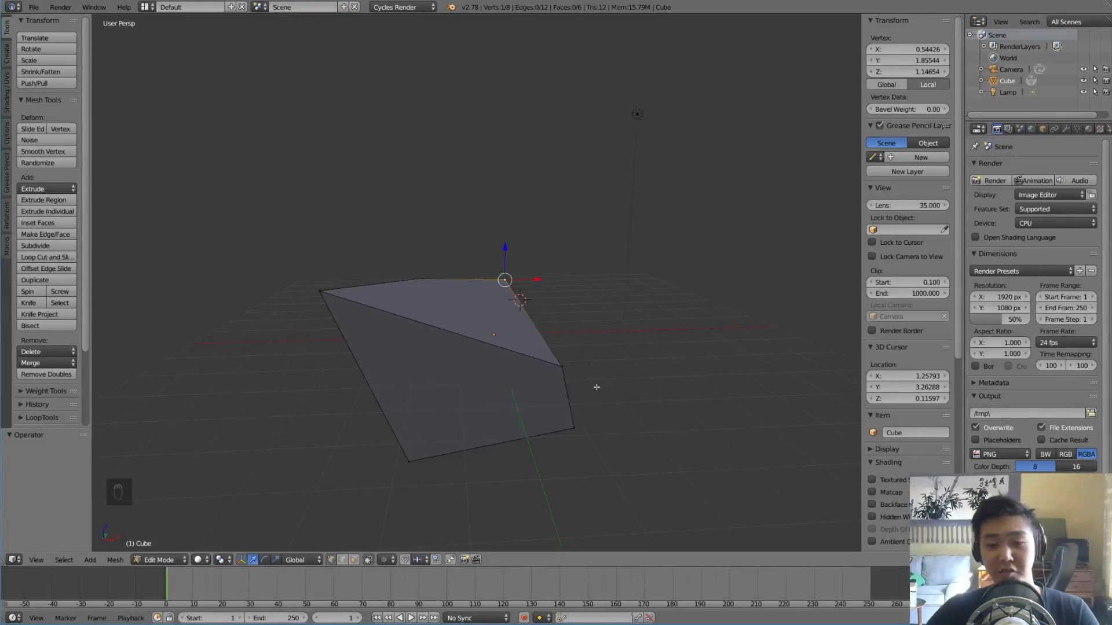
middle_drag(602, 390, 530, 357)
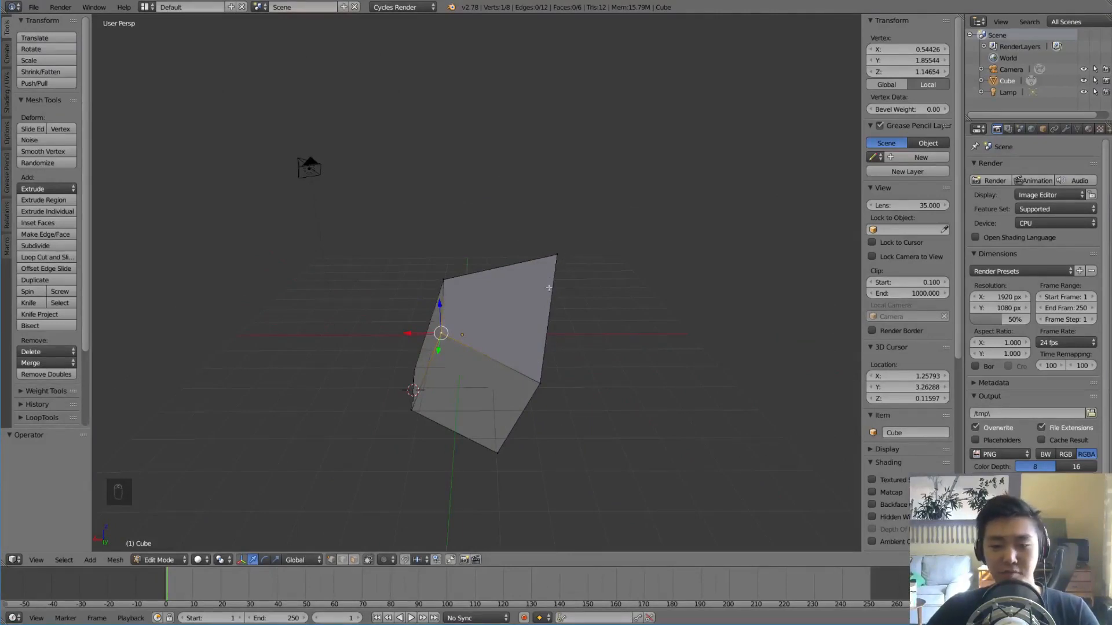
Step: Return to Object Mode and undo the entire deformation to restore the original cube
key(Tab)
key(ctrl+z)
key(ctrl+z)
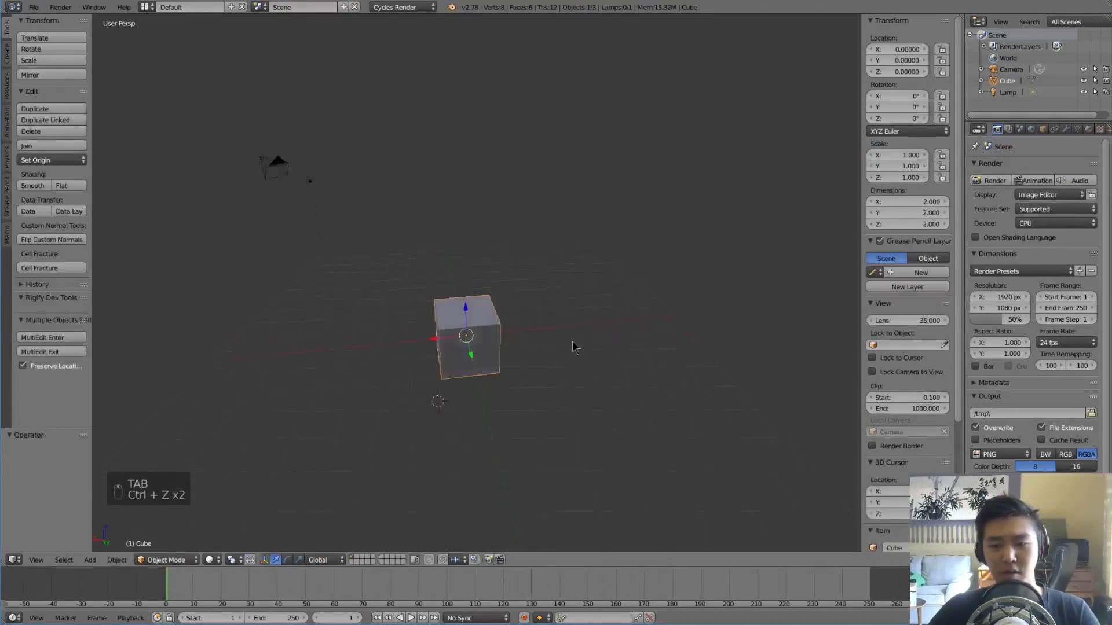
Step: In Edit Mode, move one upper vertex by about X 0.10, Y -1.49, Z 0.08 and pull a neighbouring upper vertex up and outward
middle_drag(481, 340, 506, 395)
scroll(532, 351, up, 3)
key(Tab)
right_click(539, 291)
middle_drag(537, 291, 441, 263)
key(g)
click(518, 266)
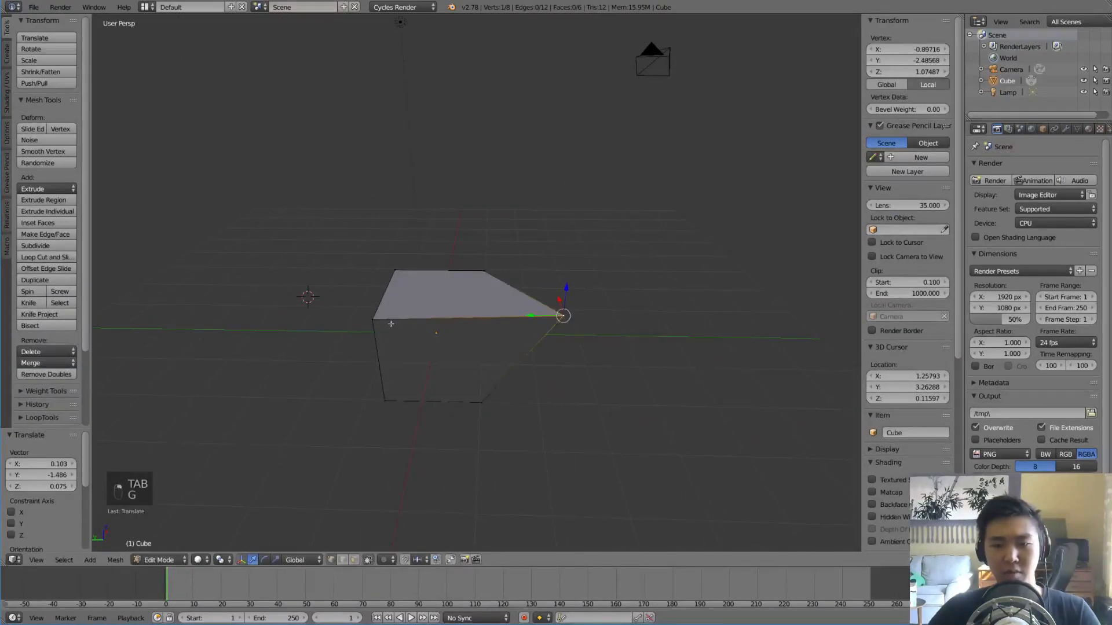
middle_drag(390, 323, 377, 309)
right_click(377, 308)
key(g)
click(333, 200)
Step: Pull two lower vertices down and outward, the first by about X -0.60, Y 1.10, Z -1.35
right_click(377, 397)
key(g)
click(318, 468)
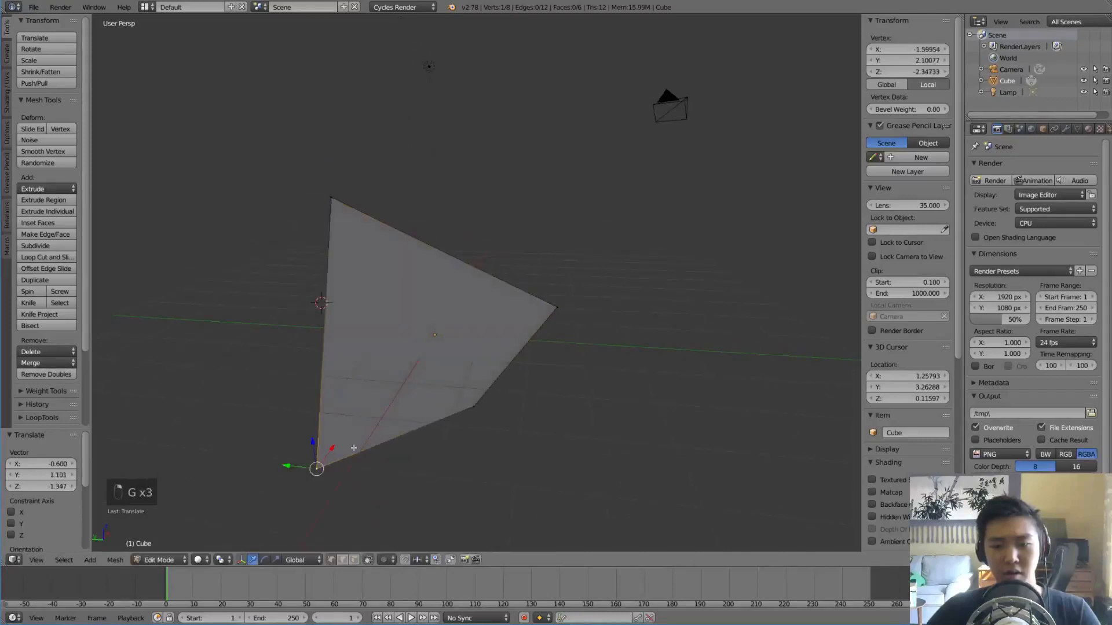
right_click(473, 407)
key(g)
click(598, 466)
Step: Move another upper vertex outward by about X 2.76, Y 0.50, Z 0.32
middle_drag(643, 354, 526, 430)
right_click(511, 291)
key(g)
click(646, 263)
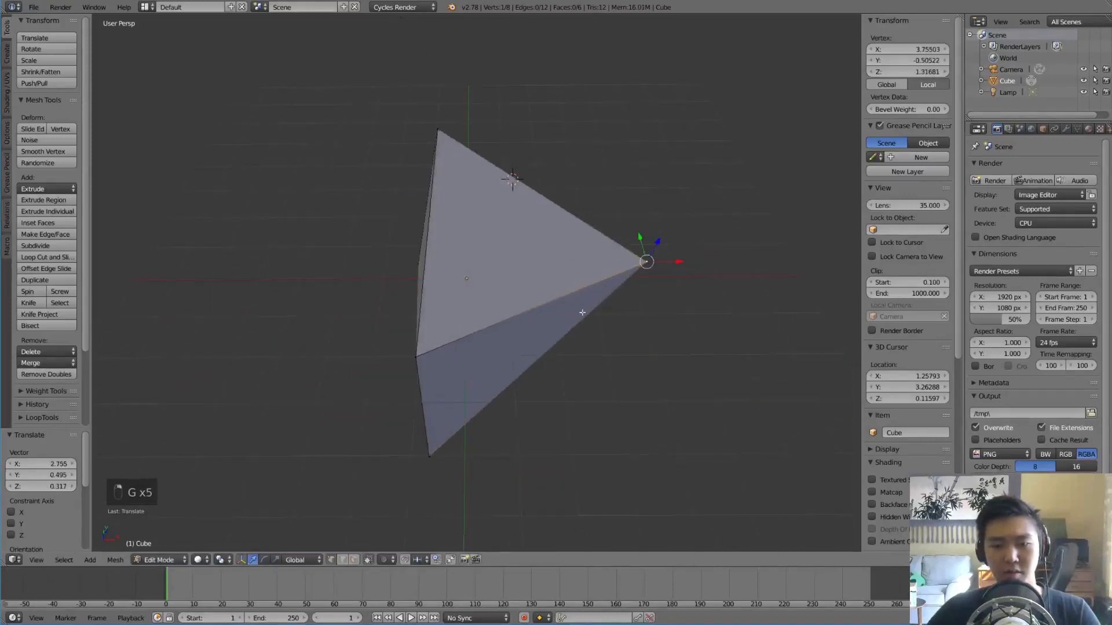
Step: Move the lower vertex beneath it down and outward to about X 2.27, Y -0.37, Z -2.15
middle_drag(582, 313, 487, 290)
middle_drag(530, 375, 533, 417)
right_click(484, 387)
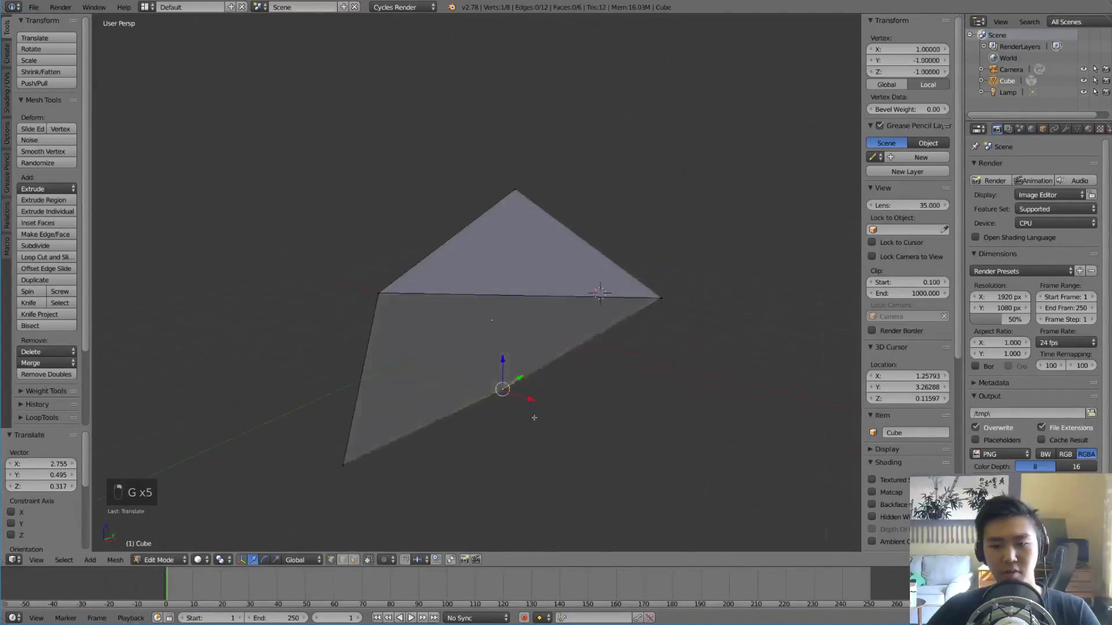
key(g)
click(603, 476)
Step: Toggle the cube to Object Mode and back to Edit Mode, and undo the latest vertex moves
middle_drag(568, 340, 525, 328)
key(Tab)
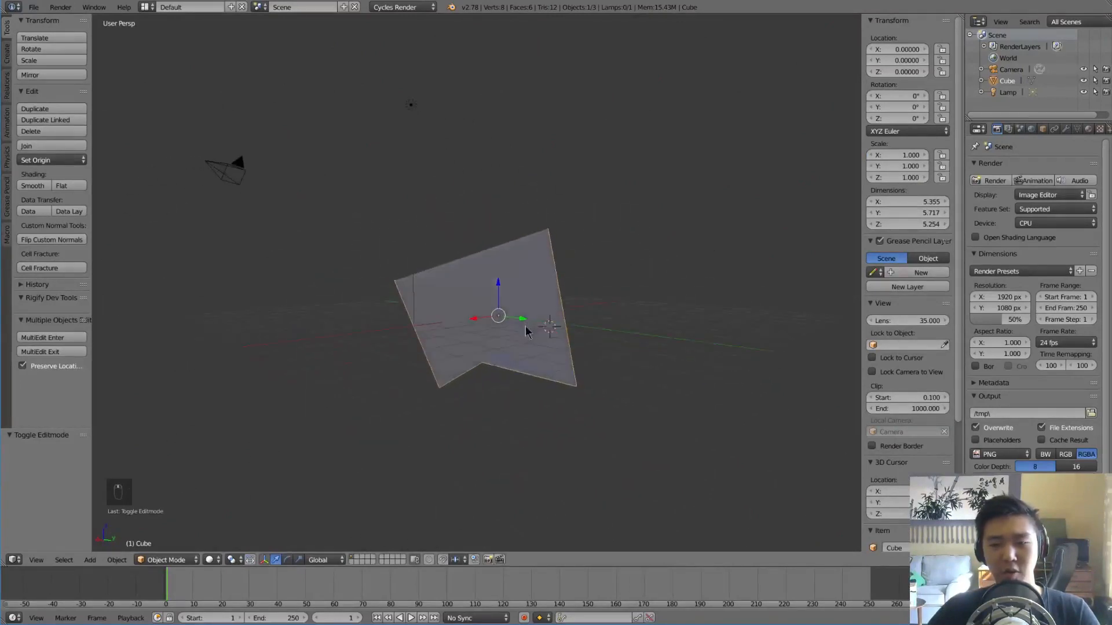
key(Tab)
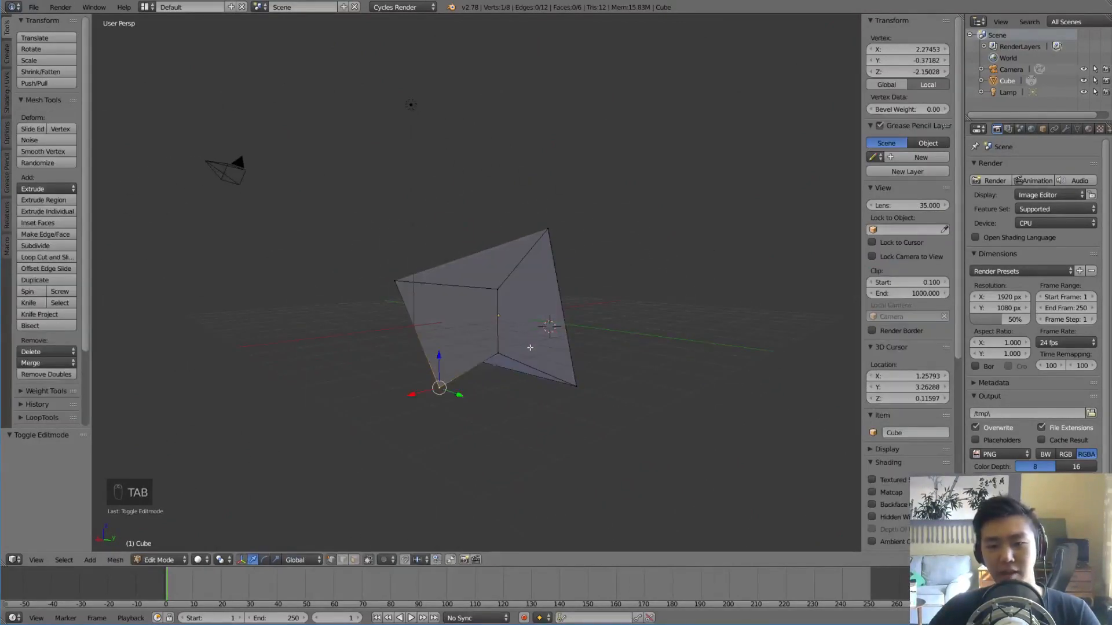
key(ctrl+z)
key(ctrl+z)
key(ctrl+z)
key(ctrl+z)
key(ctrl+z)
key(ctrl+z)
key(ctrl+z)
key(ctrl+z)
key(ctrl+z)
key(ctrl+z)
key(ctrl+z)
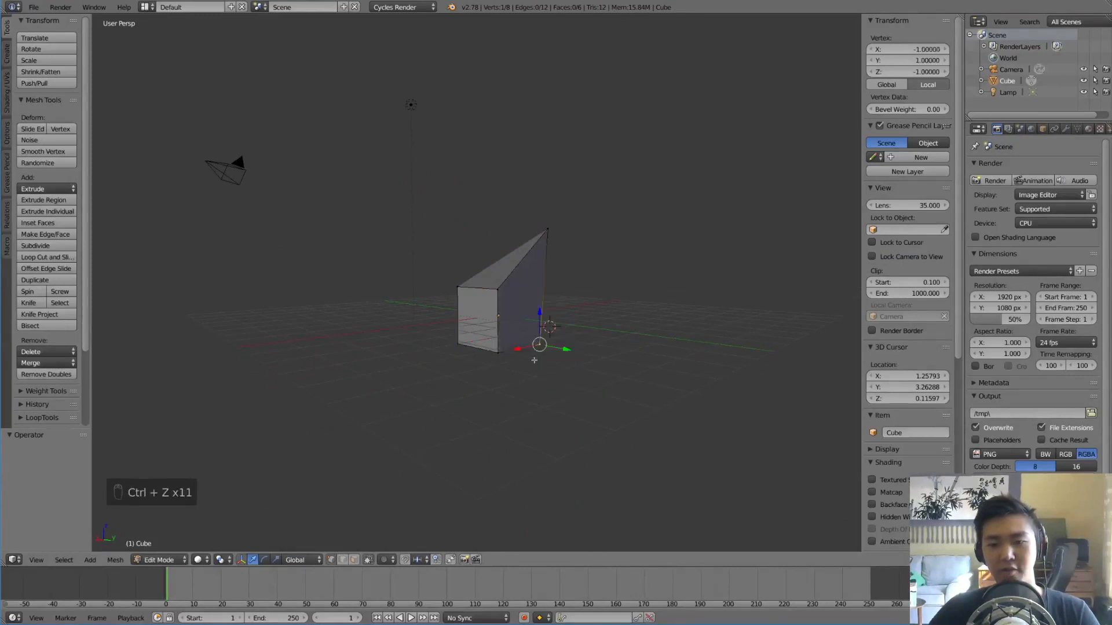
Step: Undo the remaining earlier vertex moves on the cube, three steps further back in the Edit Mode history
key(ctrl+z)
key(ctrl+z)
key(ctrl+z)
Step: Redo all the undone vertex moves on the cube in Edit Mode
key(ctrl+shift+z)
key(ctrl+shift+z)
key(ctrl+shift+z)
key(ctrl+shift+z)
key(ctrl+shift+z)
key(ctrl+shift+z)
key(ctrl+shift+z)
key(ctrl+shift+z)
key(ctrl+shift+z)
key(ctrl+shift+z)
key(ctrl+shift+z)
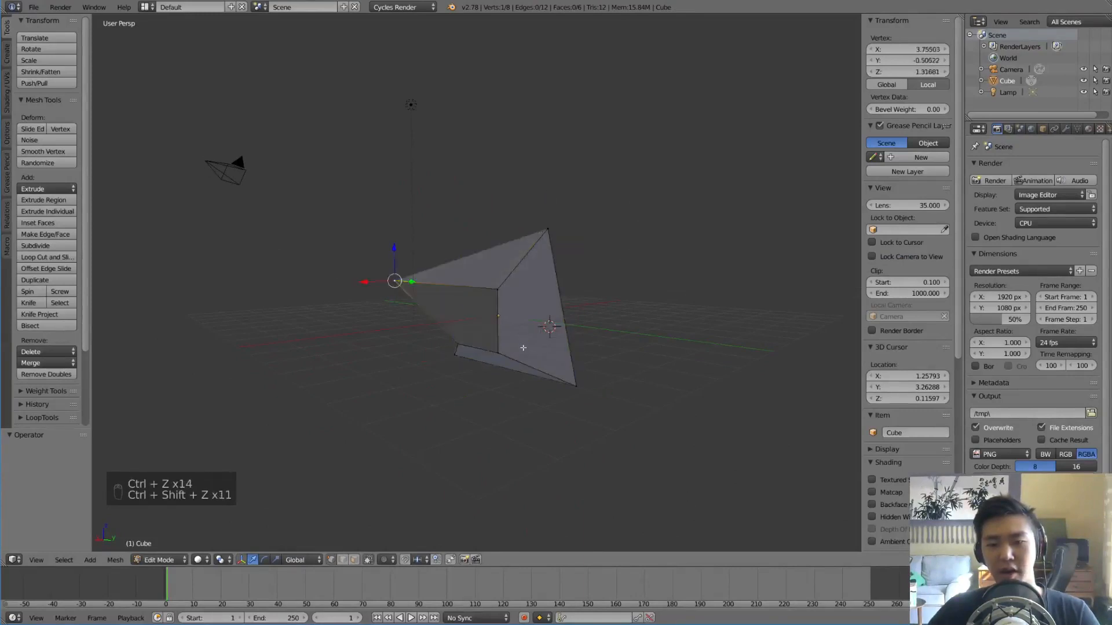
key(ctrl+shift+z)
key(ctrl+shift+z)
Step: Return the reshaped cube to Object Mode and inspect its form from another side
middle_drag(523, 348, 542, 371)
key(Tab)
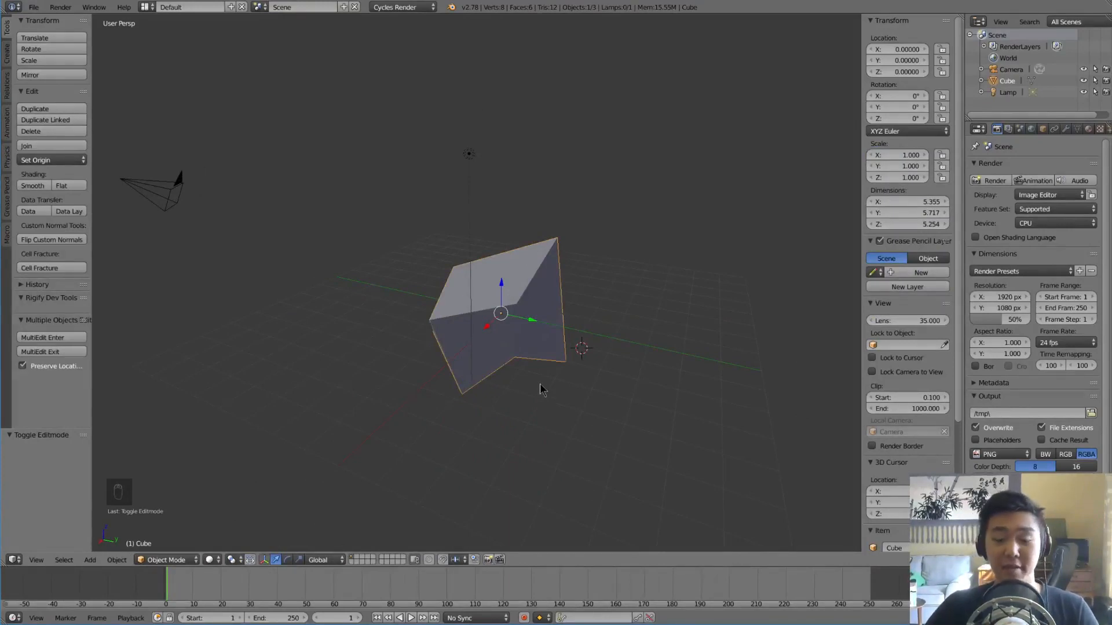
middle_drag(524, 410, 678, 398)
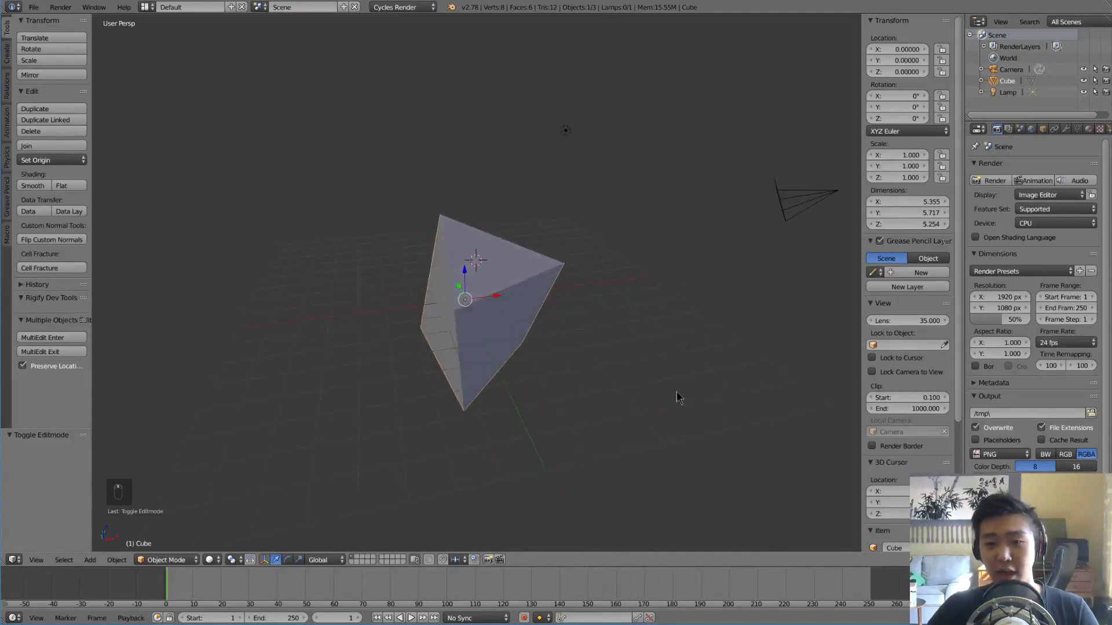